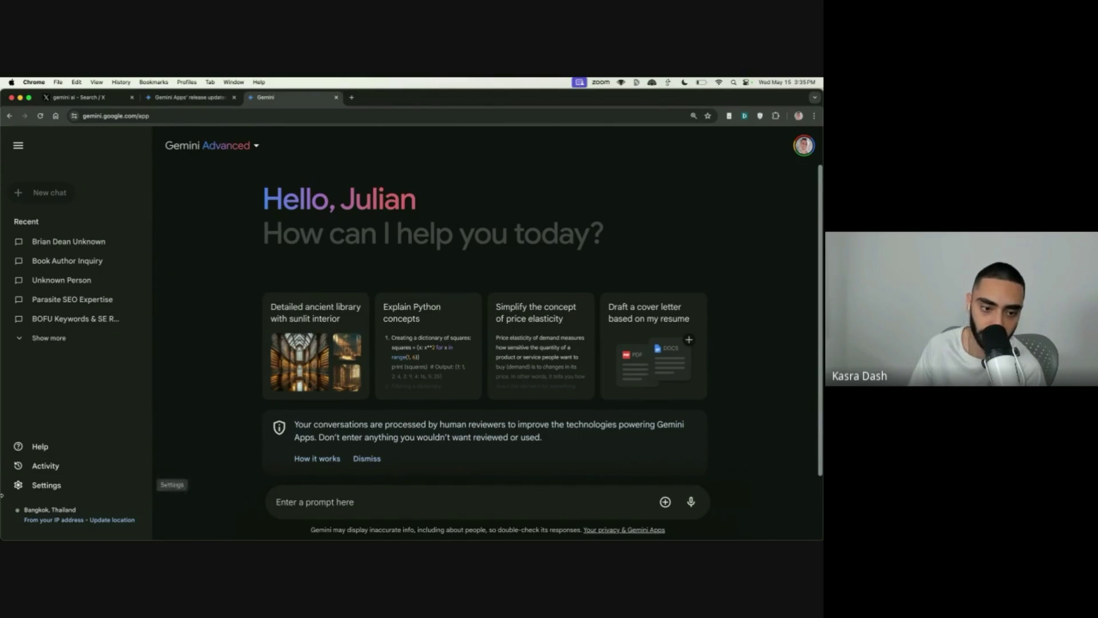
# Switch to the Gemini Apps release updates page and scroll through the 2024.05.14 Gemini 1.5 Pro entry
pyautogui.click(194, 106)
pyautogui.scroll(-3, 137, 286)
pyautogui.scroll(3, 164, 330)
pyautogui.scroll(-1, 159, 335)
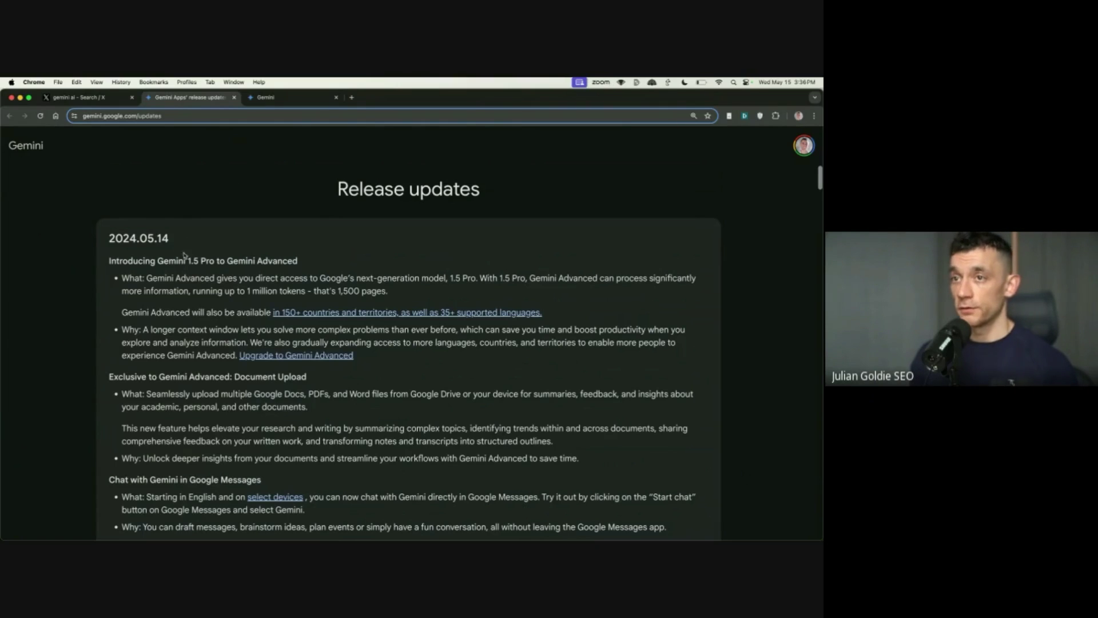
# Highlight the Gemini 1.5 Pro heading, then switch the chat model to Gemini and back to Advanced
pyautogui.moveTo(108, 261); pyautogui.dragTo(302, 259)
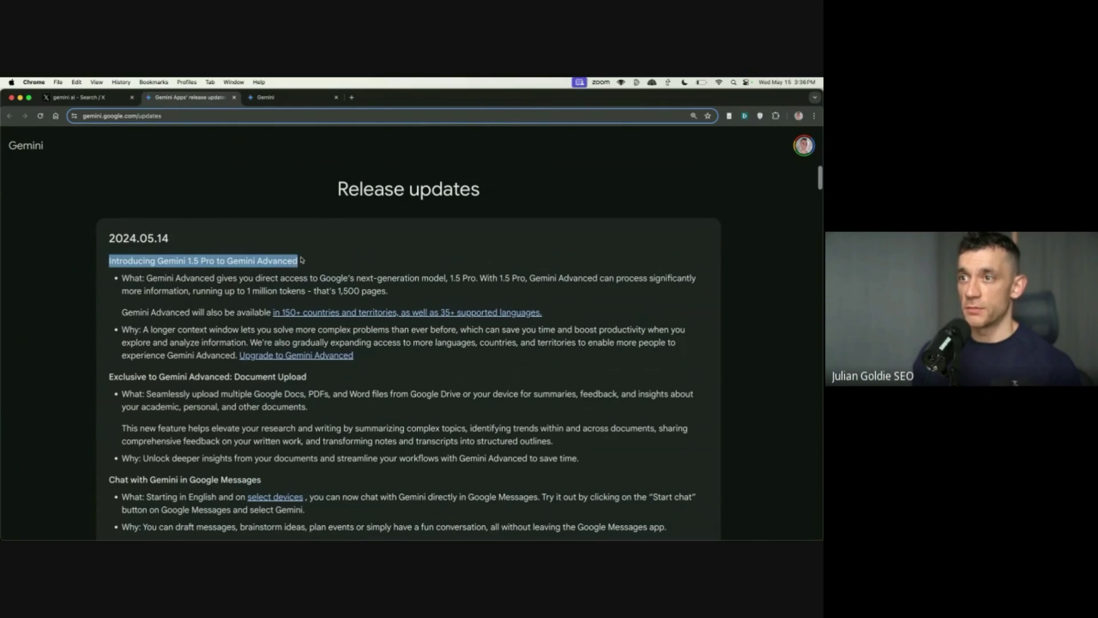
pyautogui.click(265, 97)
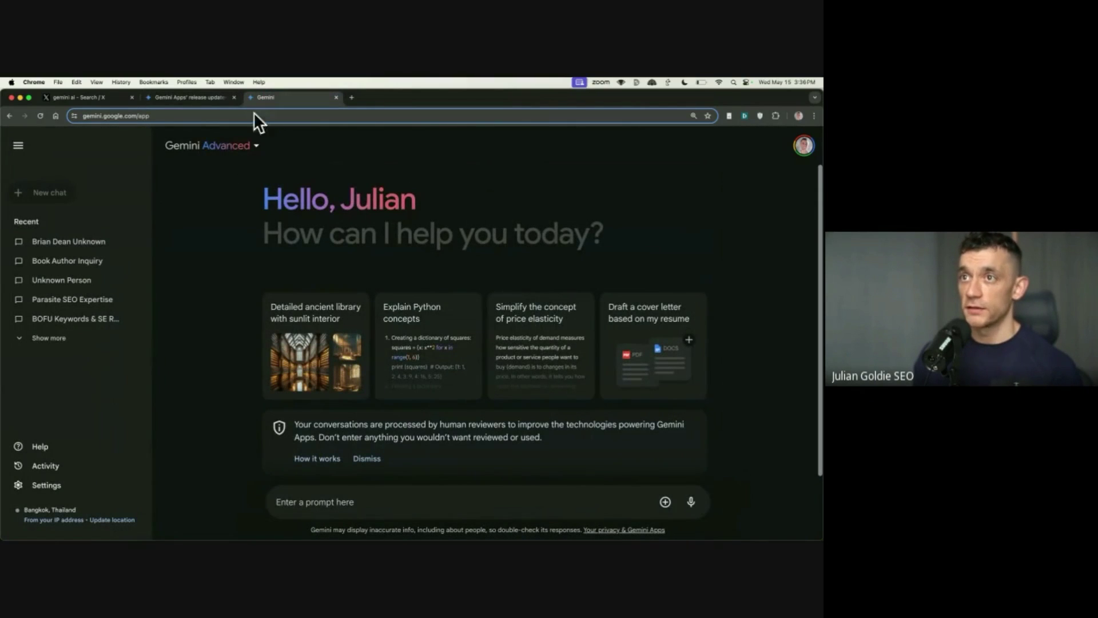
pyautogui.click(235, 147)
pyautogui.click(233, 167)
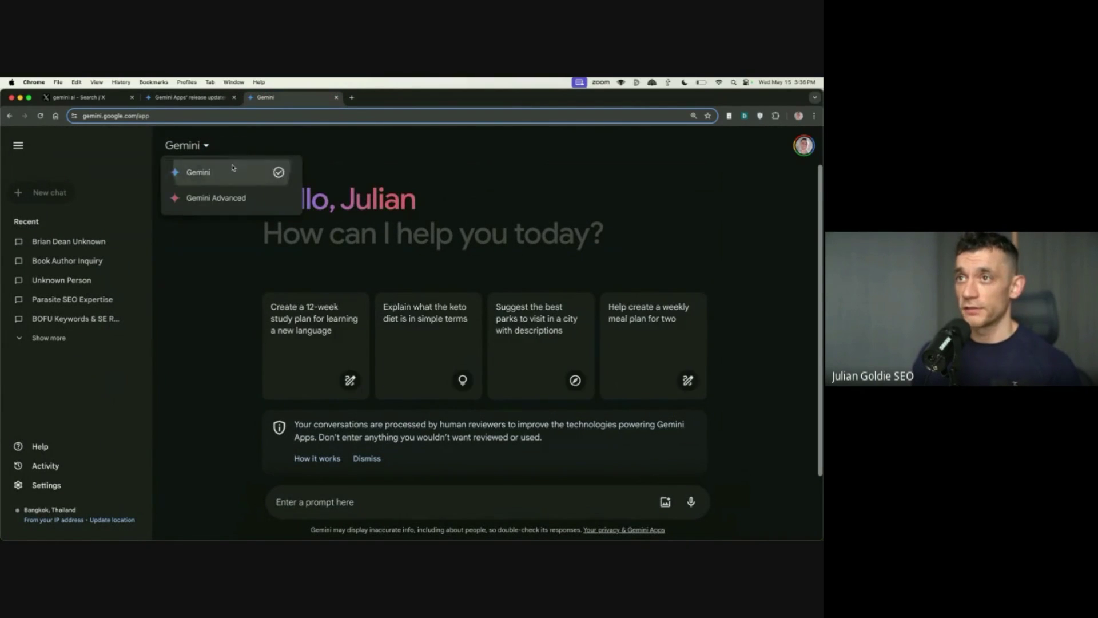
pyautogui.click(199, 150)
pyautogui.click(232, 199)
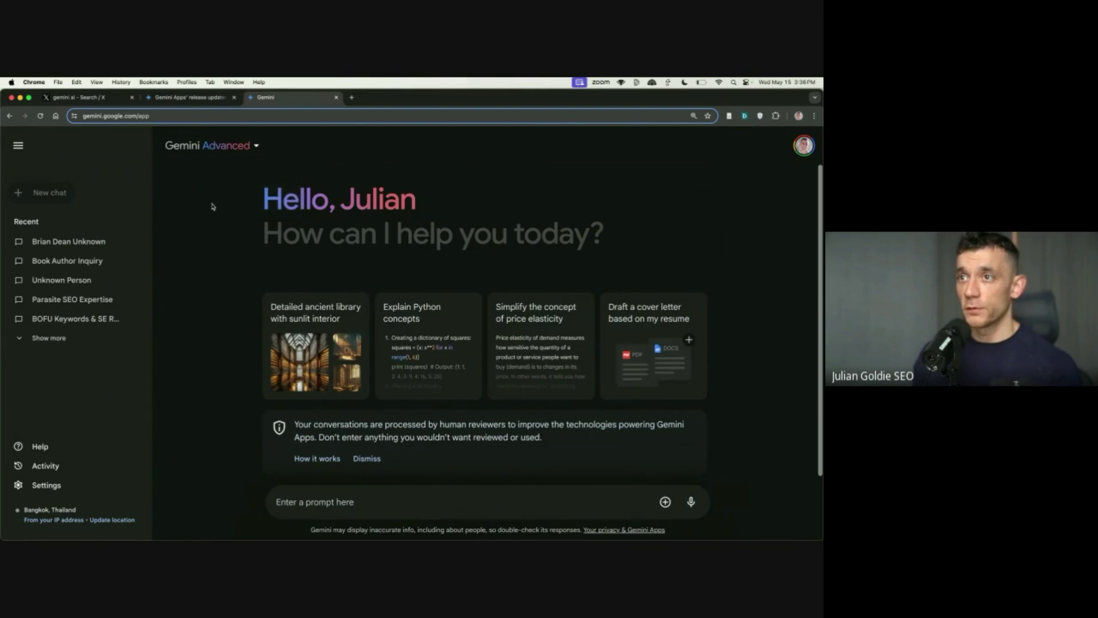
# Highlight the 1 million tokens claim and Document Upload notes, then type @ in Gemini's prompt
pyautogui.click(192, 97)
pyautogui.moveTo(387, 290); pyautogui.dragTo(225, 292)
pyautogui.scroll(-1, 190, 304)
pyautogui.scroll(1, 350, 319)
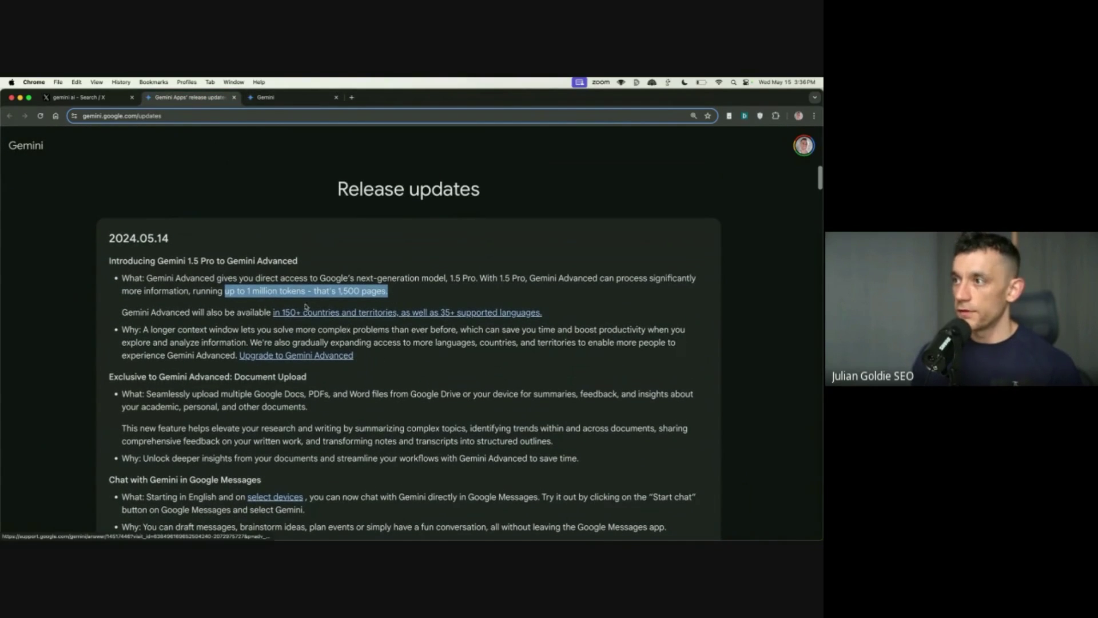
pyautogui.moveTo(153, 314); pyautogui.dragTo(518, 331)
pyautogui.moveTo(129, 330); pyautogui.dragTo(391, 339)
pyautogui.click(70, 418)
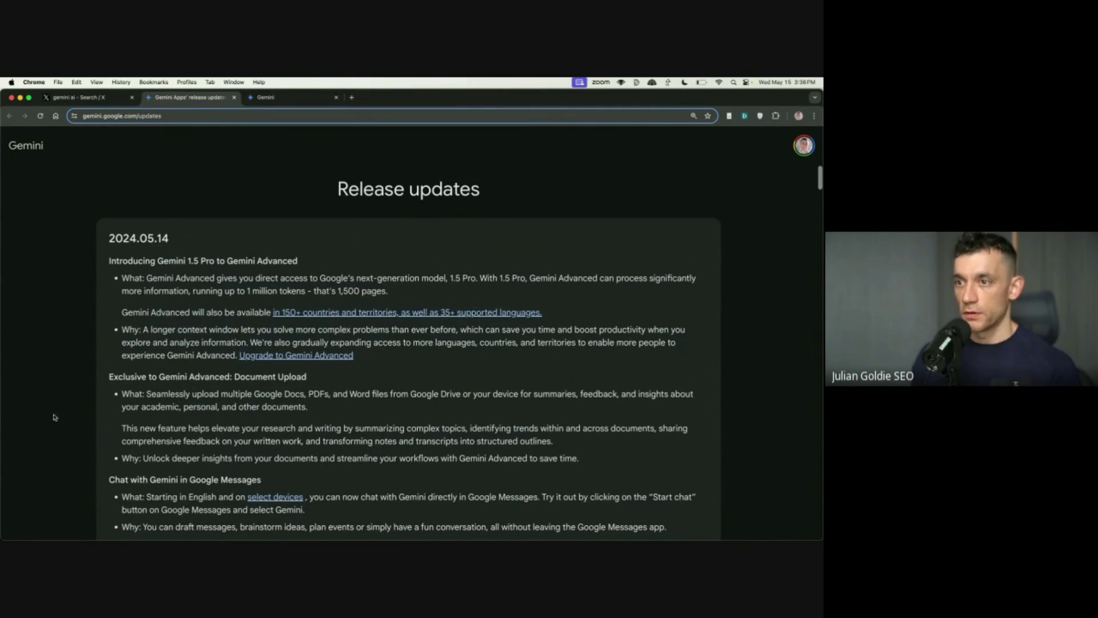
pyautogui.moveTo(88, 375); pyautogui.dragTo(525, 491)
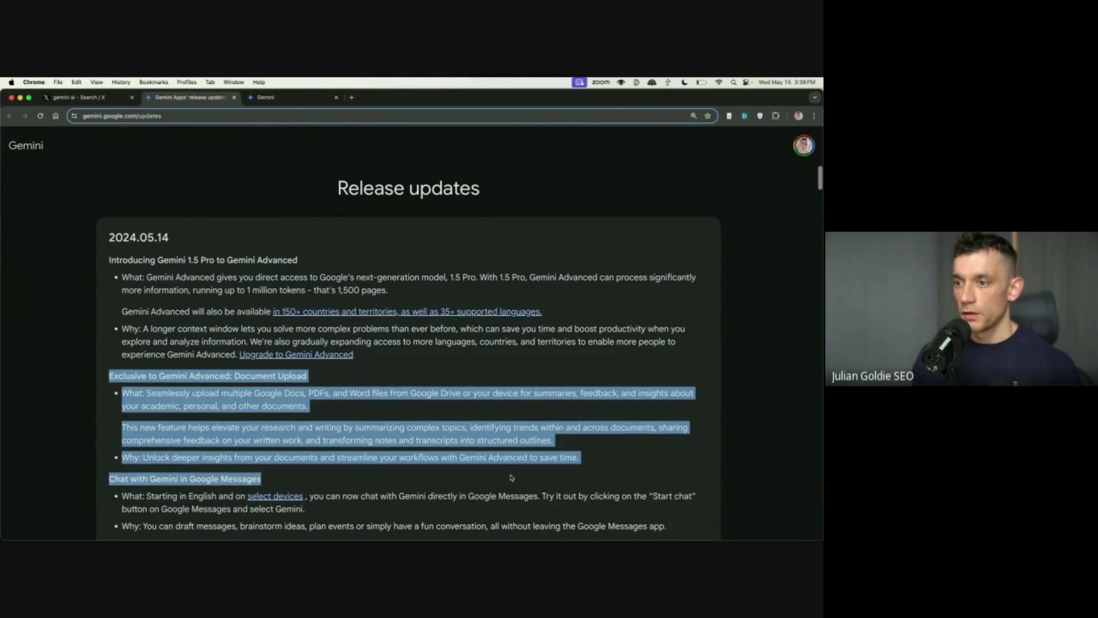
pyautogui.hotkey('ctrl', 'Tab')
pyautogui.write('@')
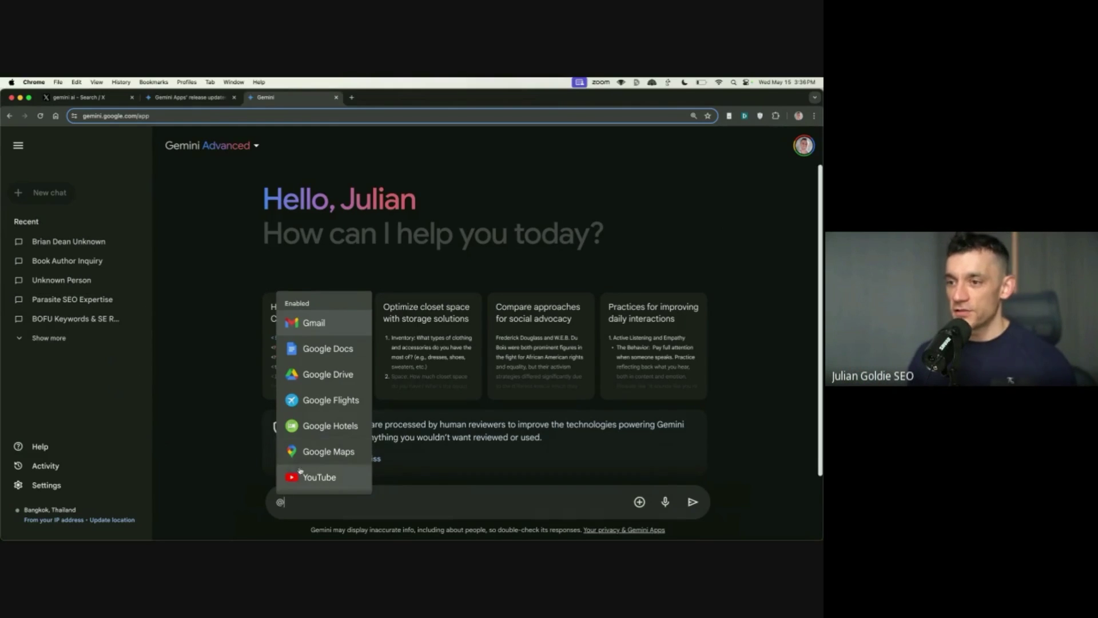
pyautogui.click(336, 474)
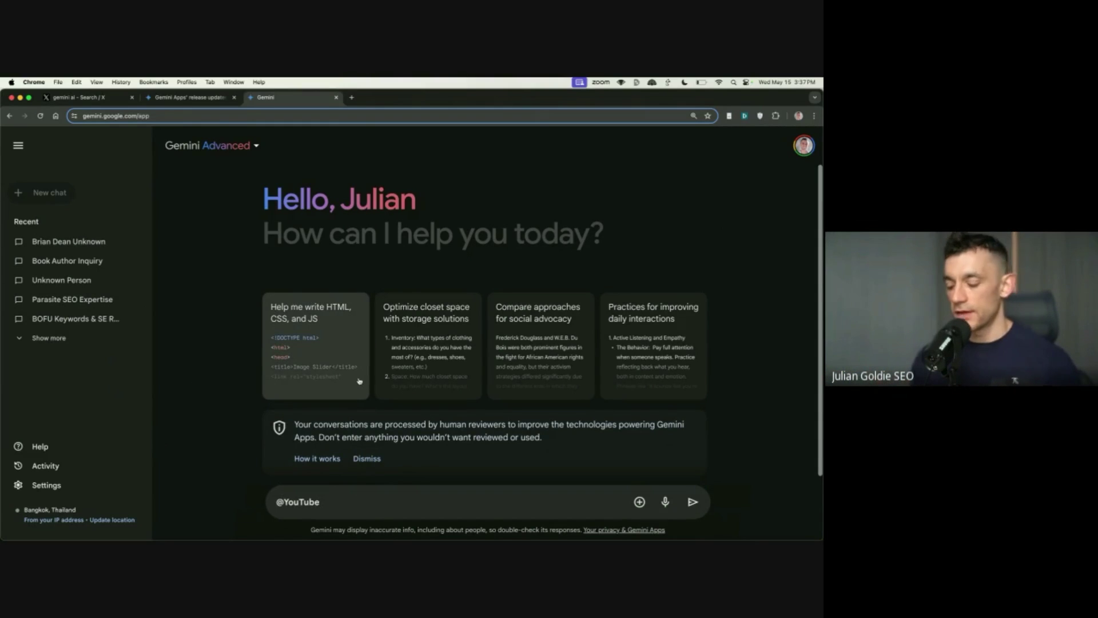
pyautogui.write('create an SOP for topical maps')
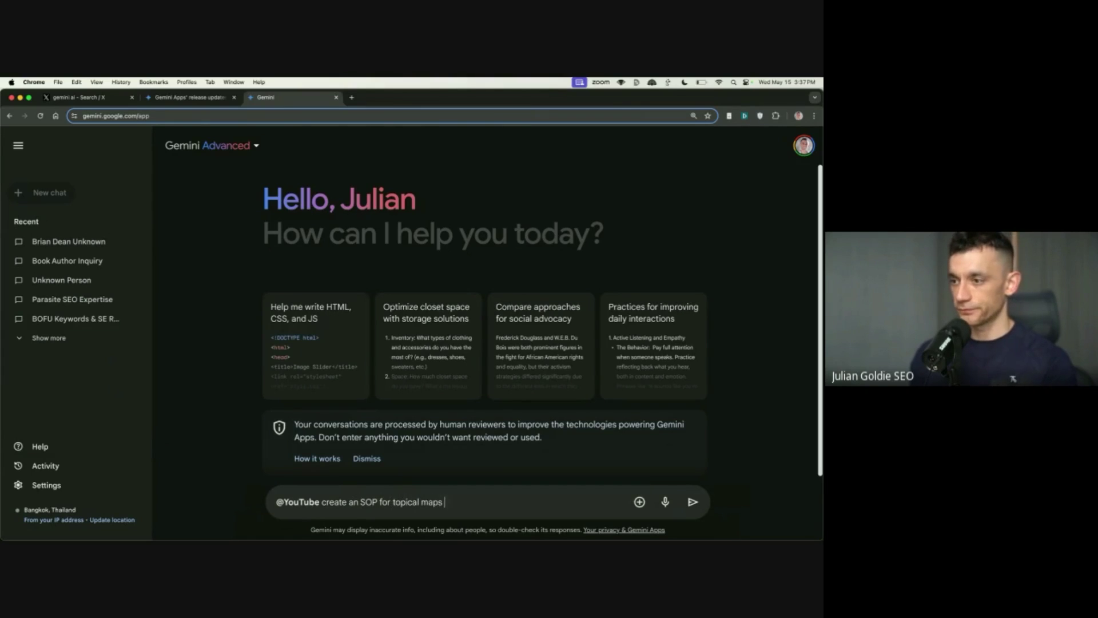
pyautogui.press('Return')
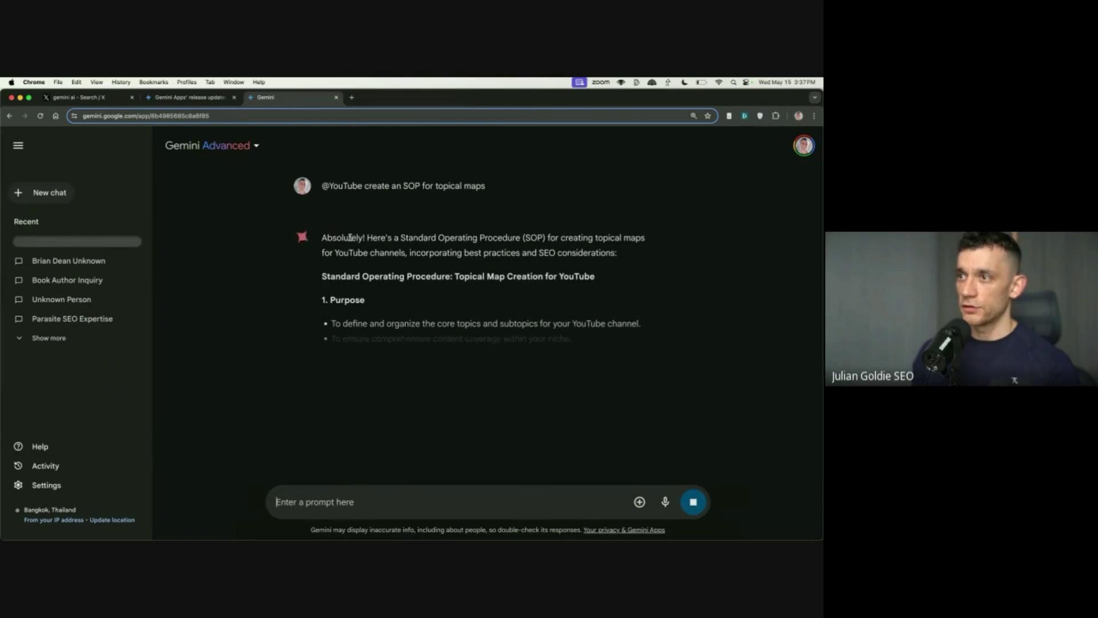
# Skim the answer's opening paragraph, then start a new empty chat
pyautogui.moveTo(327, 238); pyautogui.dragTo(581, 268)
pyautogui.moveTo(322, 276); pyautogui.dragTo(366, 300)
pyautogui.scroll(-4, 426, 344)
pyautogui.scroll(10, 426, 345)
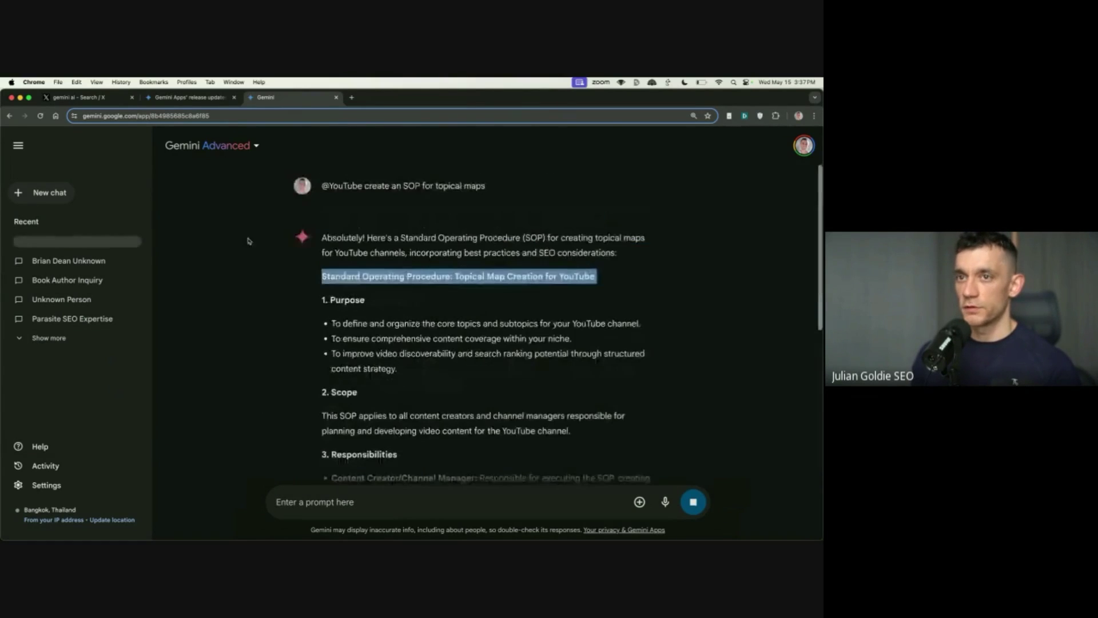
pyautogui.click(53, 190)
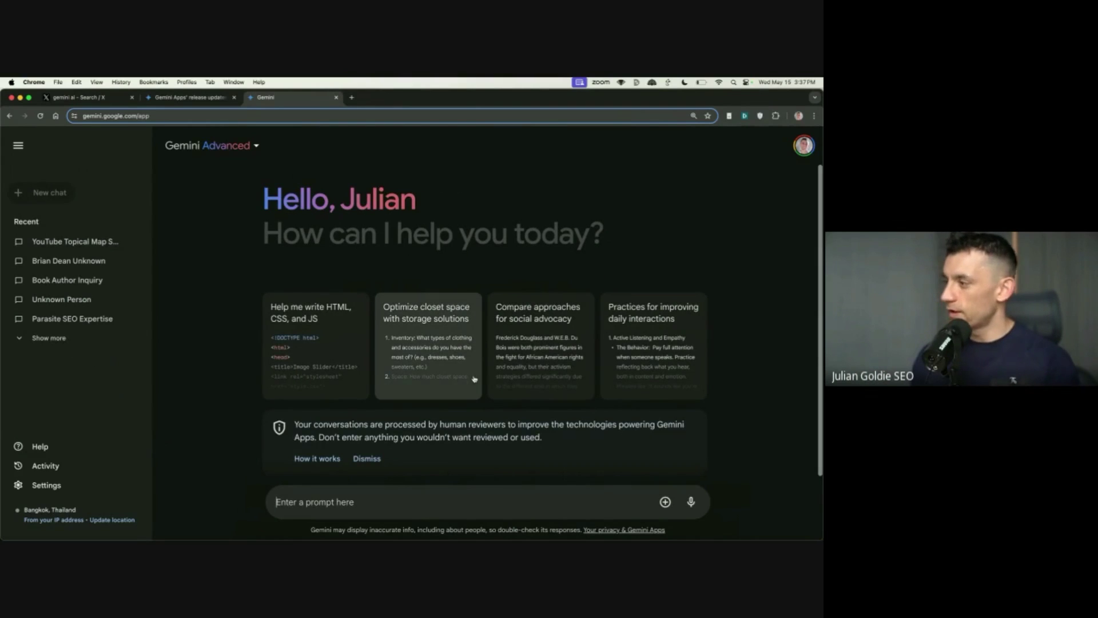
# Ask 'Who is…' about the SEO entrepreneur and review his summary and profile links
pyautogui.write('Who is Kasra d')
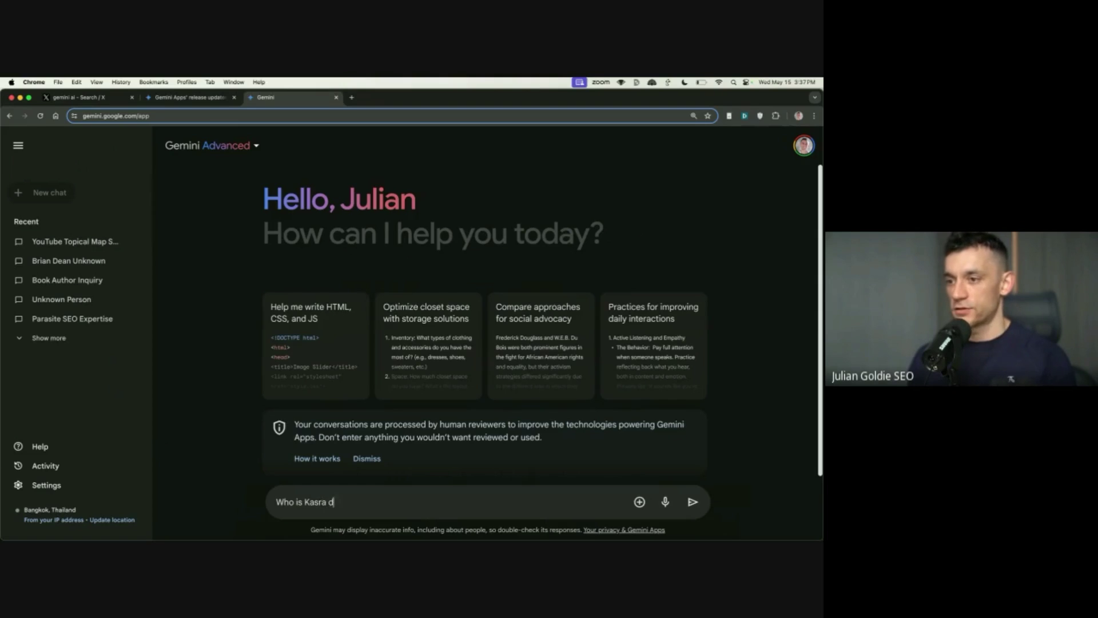
pyautogui.press('Return')
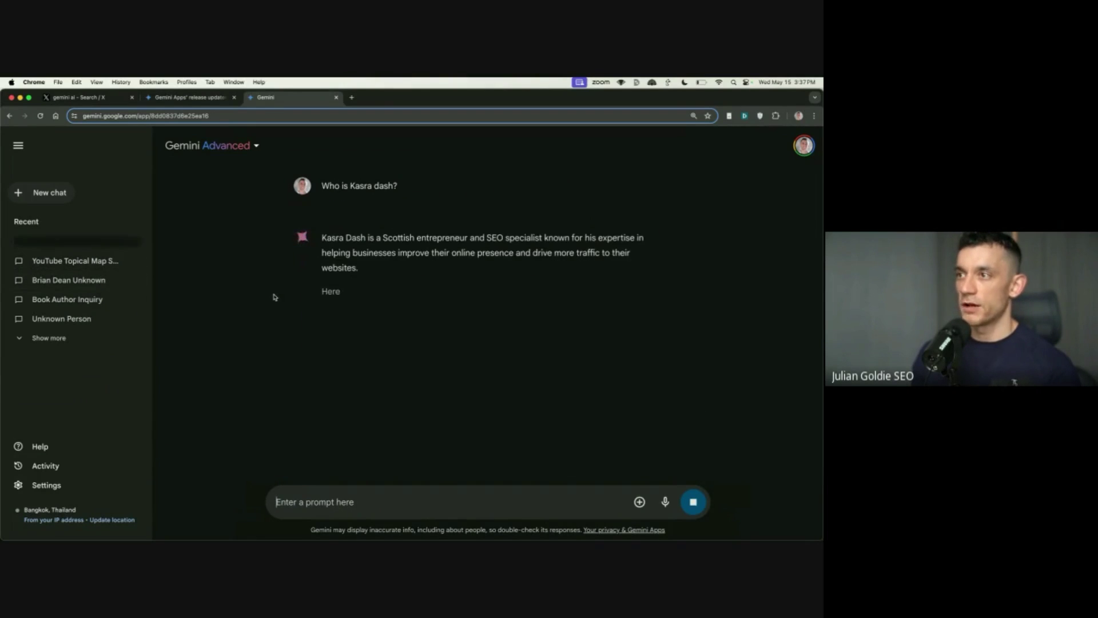
pyautogui.moveTo(335, 249); pyautogui.dragTo(417, 284)
pyautogui.moveTo(539, 446); pyautogui.dragTo(317, 375)
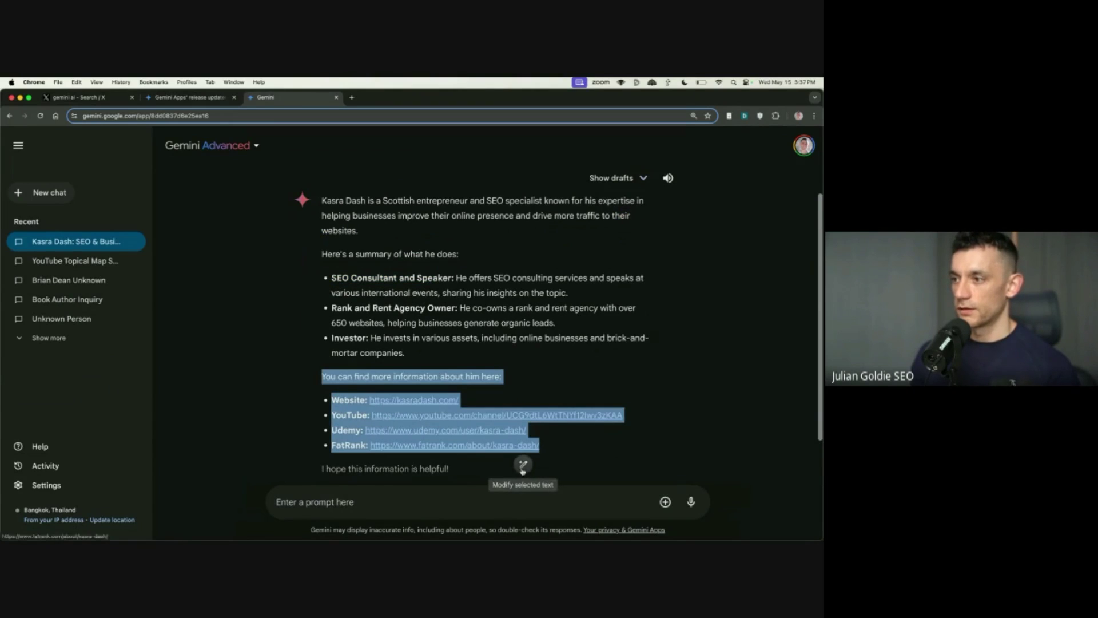
pyautogui.scroll(2, 484, 304)
pyautogui.click(483, 304)
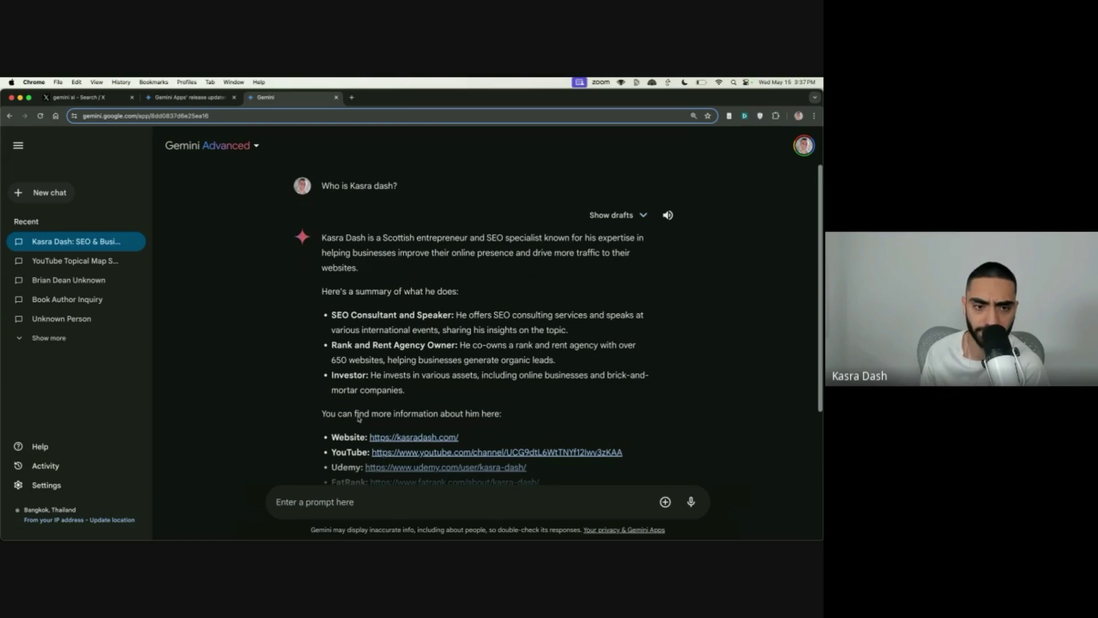
pyautogui.scroll(-3, 358, 424)
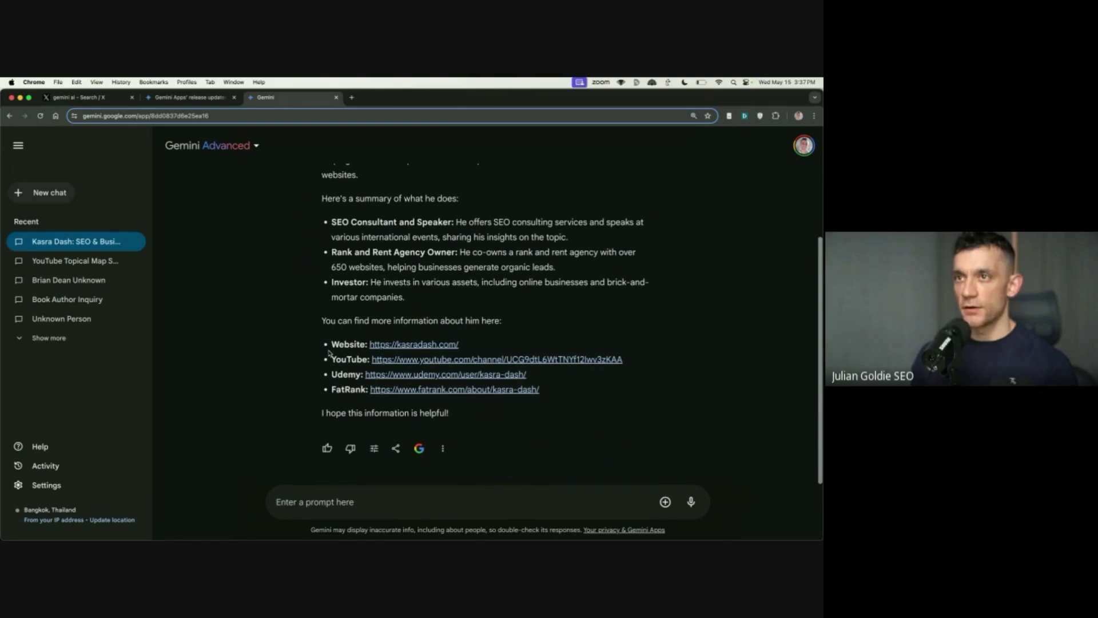
pyautogui.scroll(3, 419, 269)
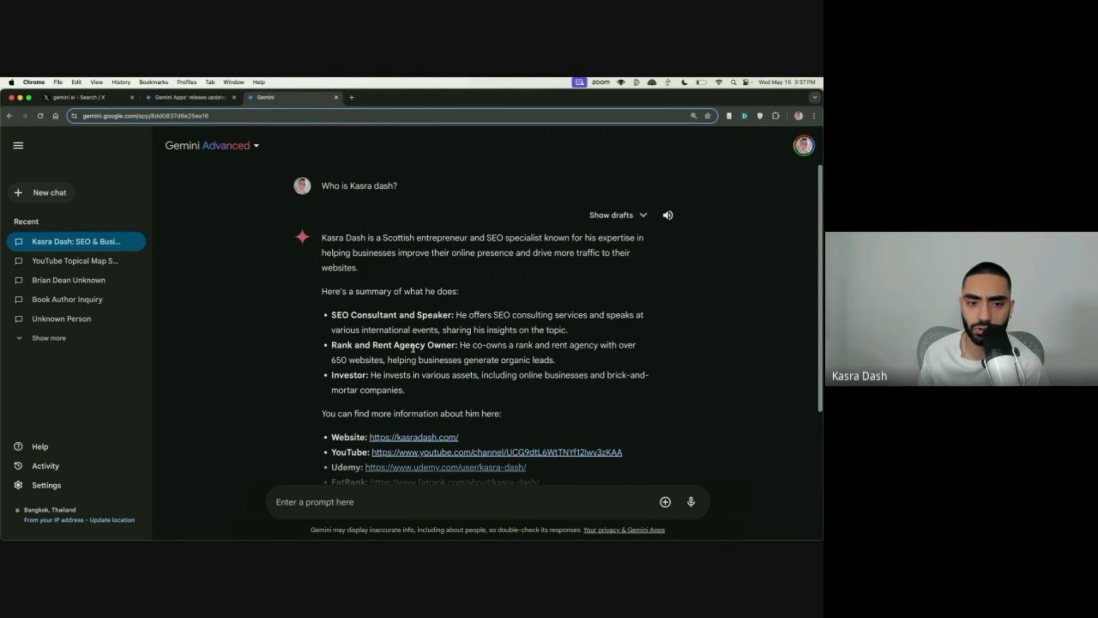
pyautogui.scroll(-3, 530, 347)
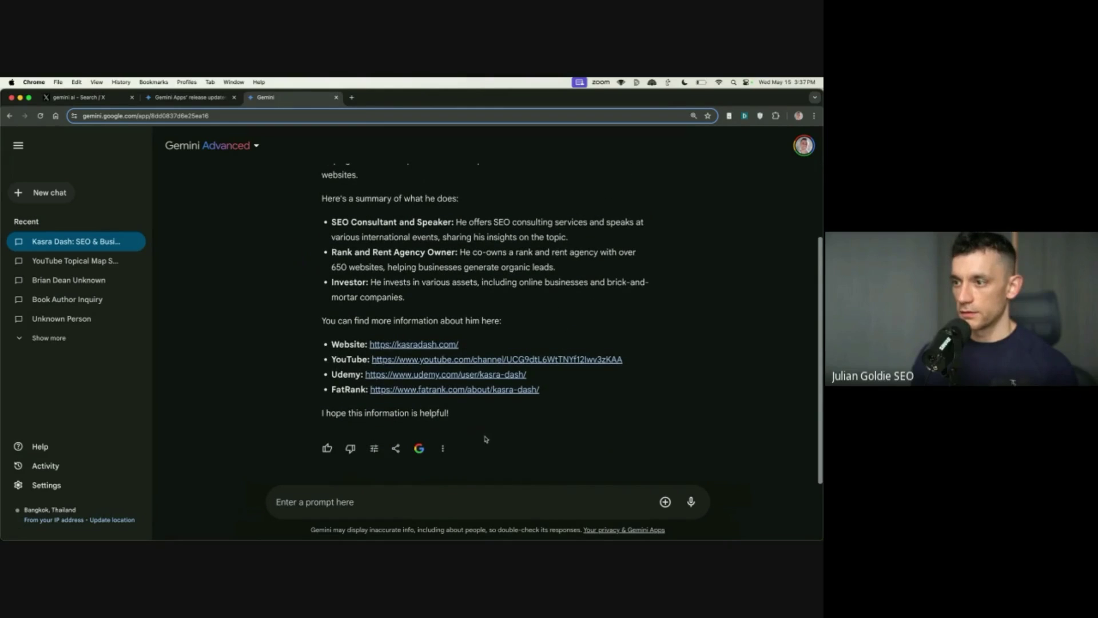
# Run Google's double-check on the answer and view what the result colours mean
pyautogui.click(419, 448)
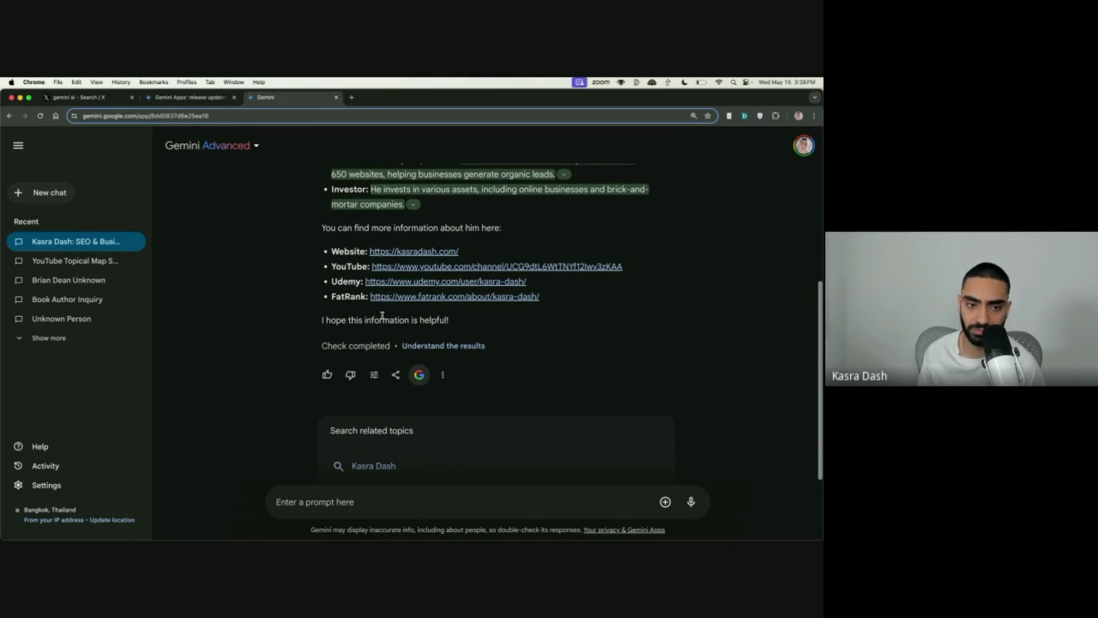
pyautogui.click(450, 345)
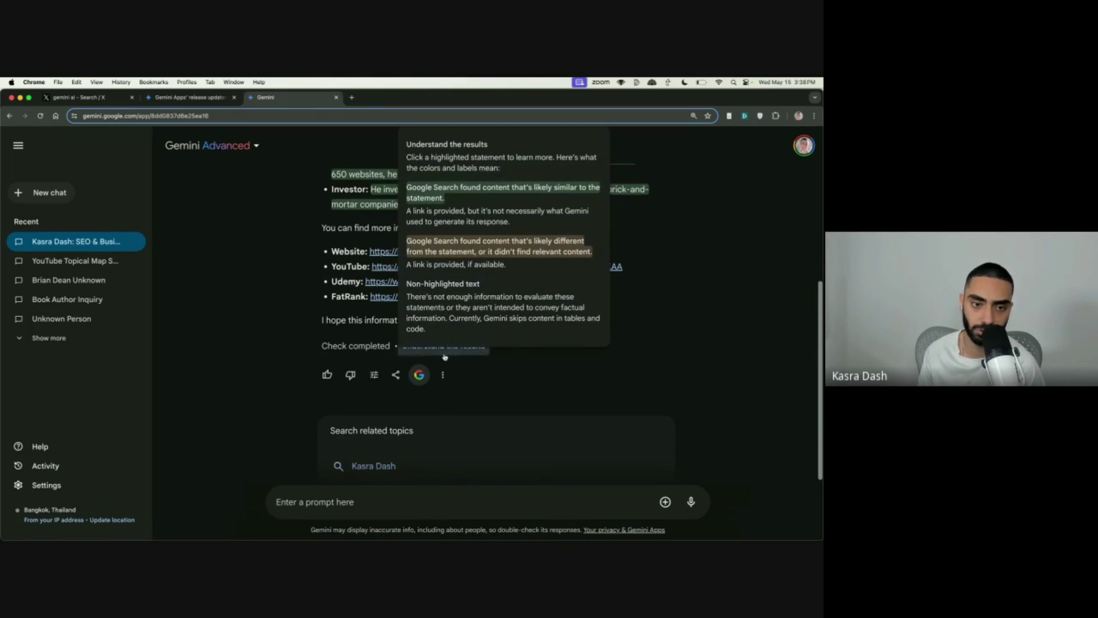
pyautogui.click(666, 273)
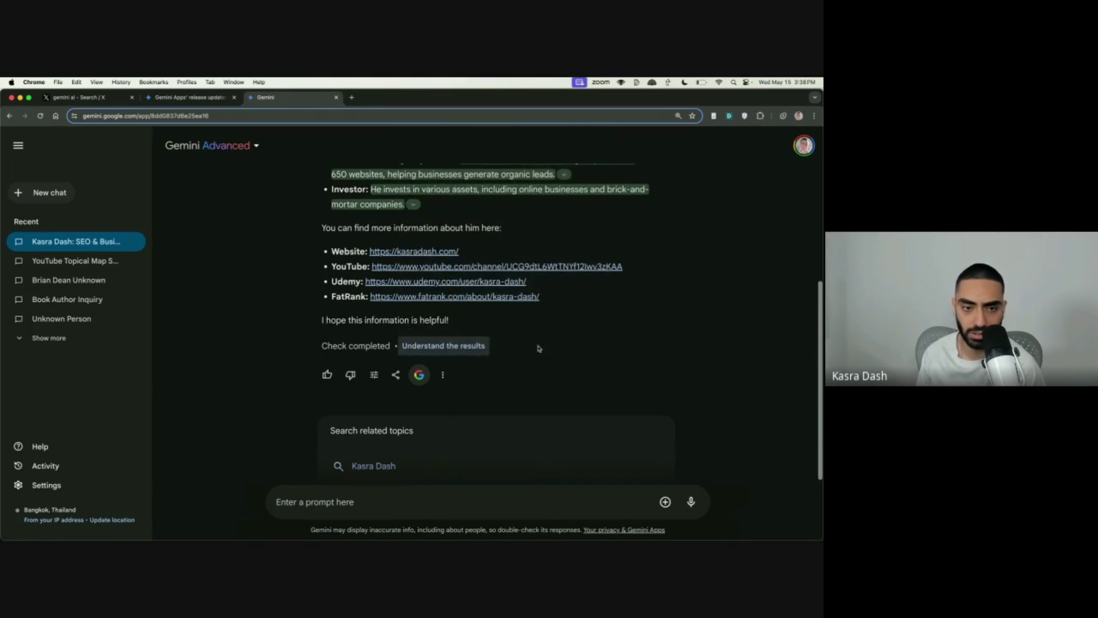
pyautogui.scroll(5, 523, 355)
pyautogui.scroll(-2, 467, 437)
pyautogui.click(467, 436)
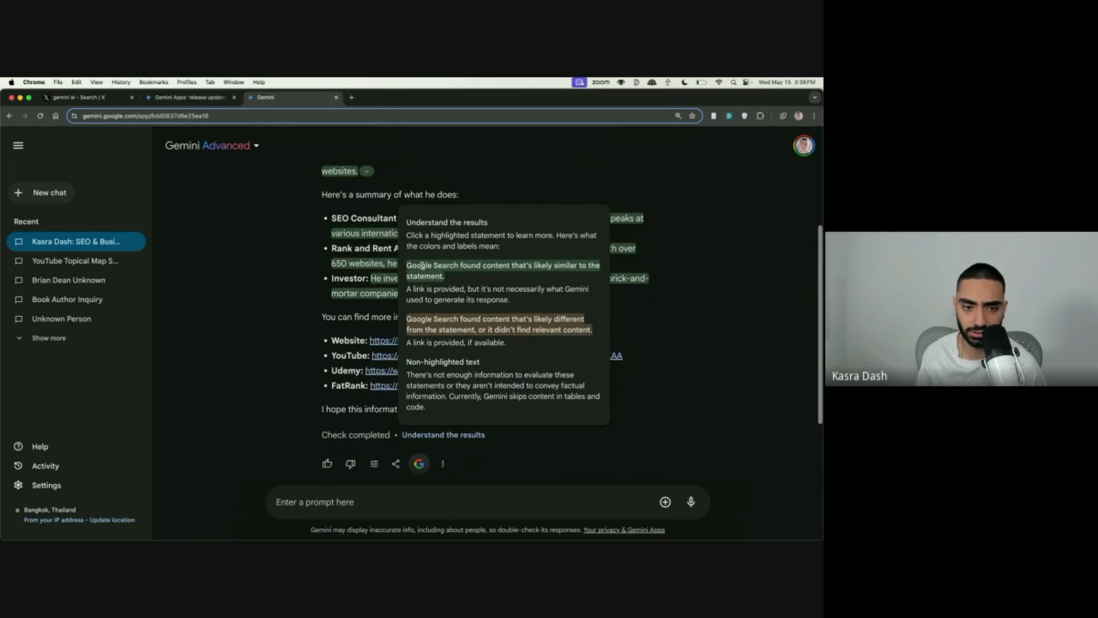
# Expand the sources behind the Rank and Rent Agency Owner and introductory statements
pyautogui.click(533, 251)
pyautogui.scroll(-3, 542, 308)
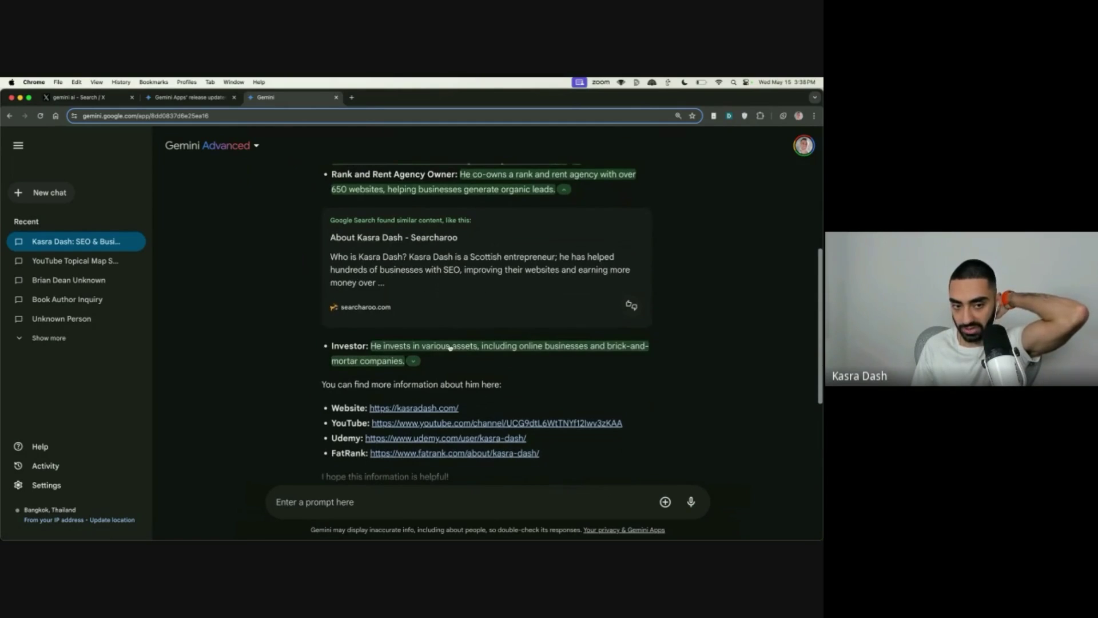
pyautogui.scroll(5, 452, 350)
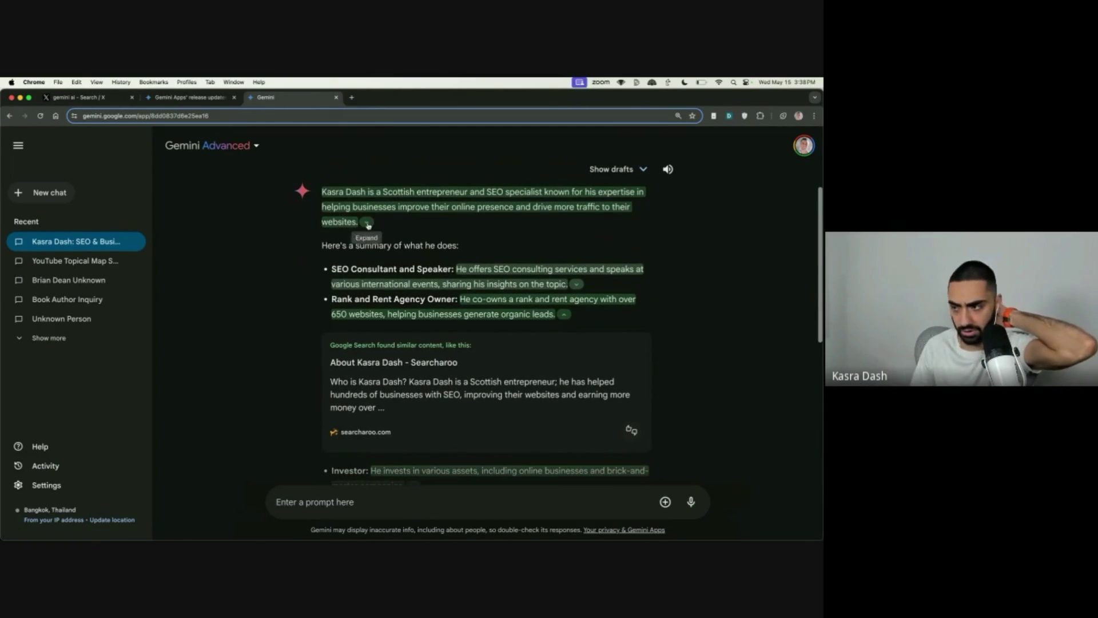
pyautogui.click(367, 223)
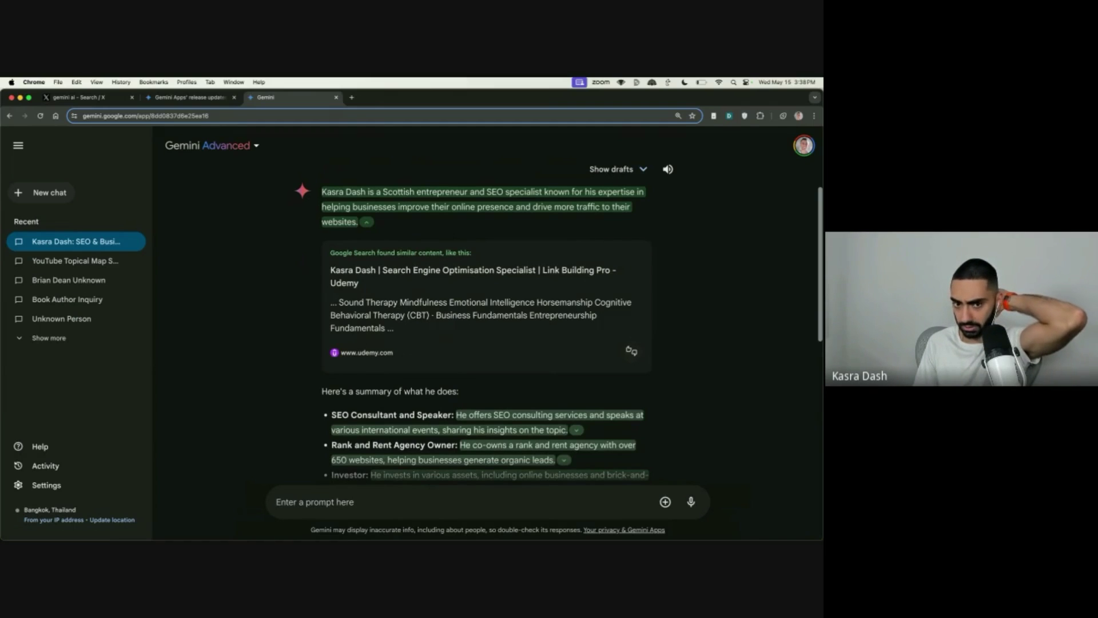
pyautogui.scroll(-10, 495, 456)
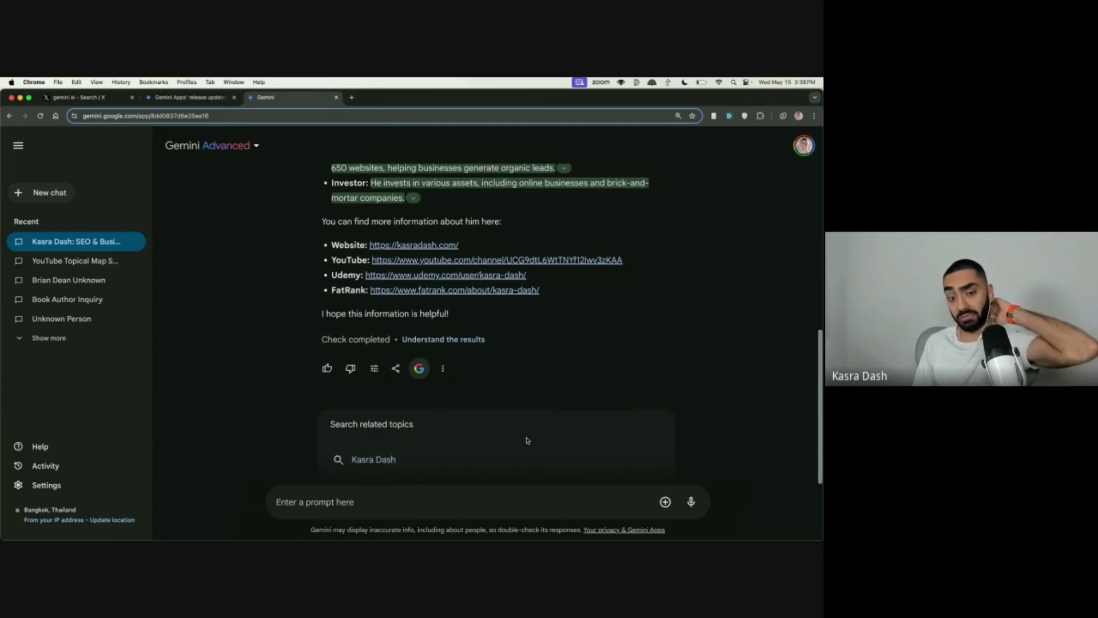
# Ask who the named SEO person is, then ask 'Who wrote Link Building Mastery?'
pyautogui.click(431, 511)
pyautogui.write('Who')
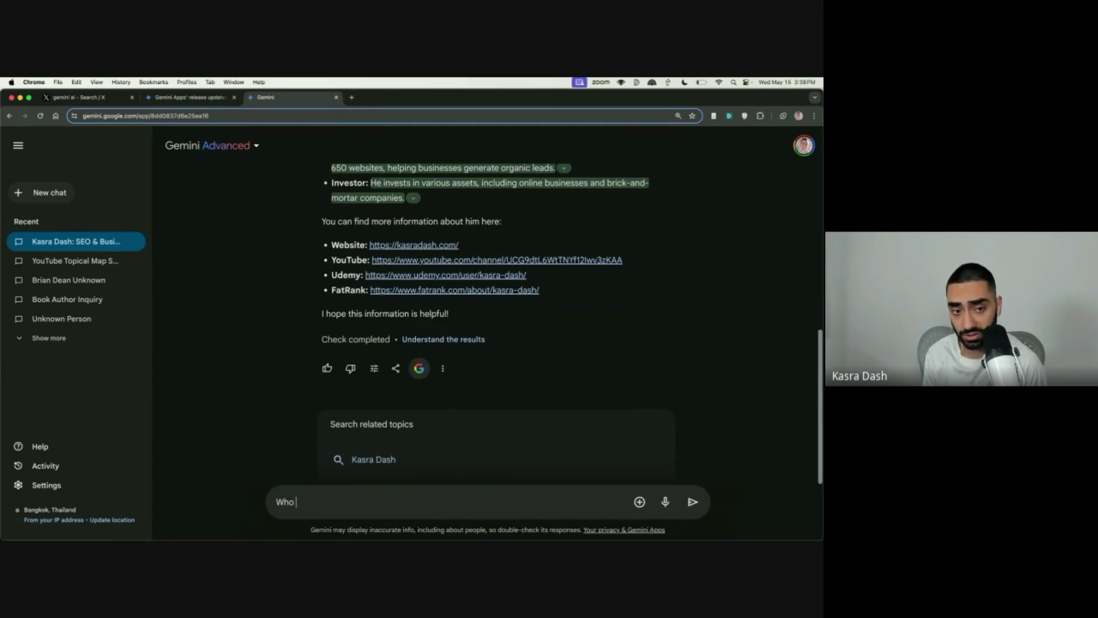
pyautogui.press('Return')
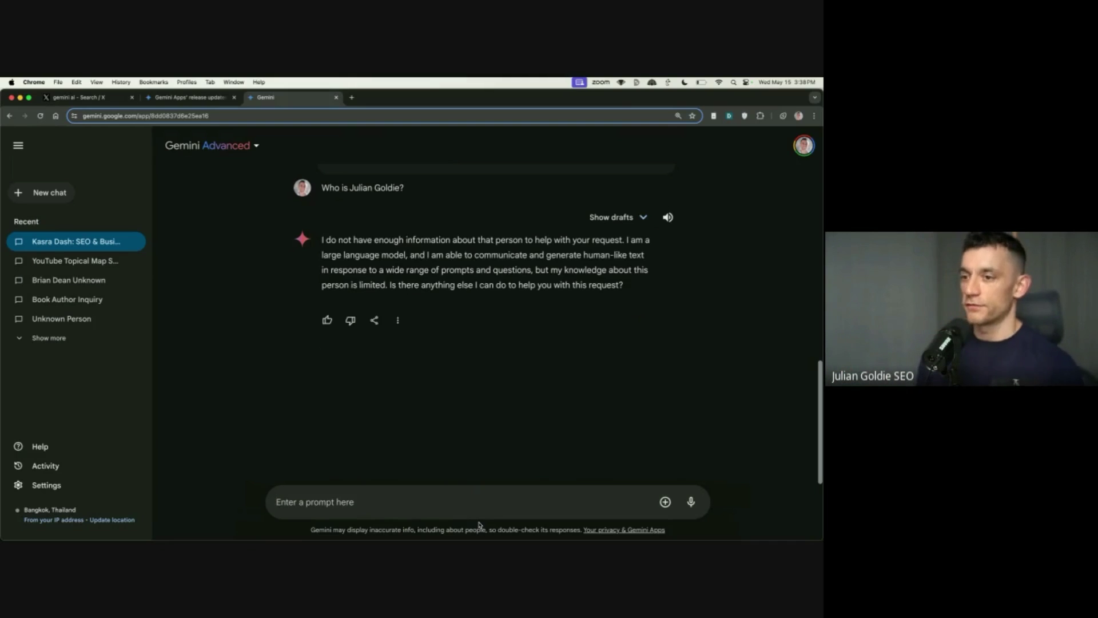
pyautogui.write('Who wrote the book lin k')
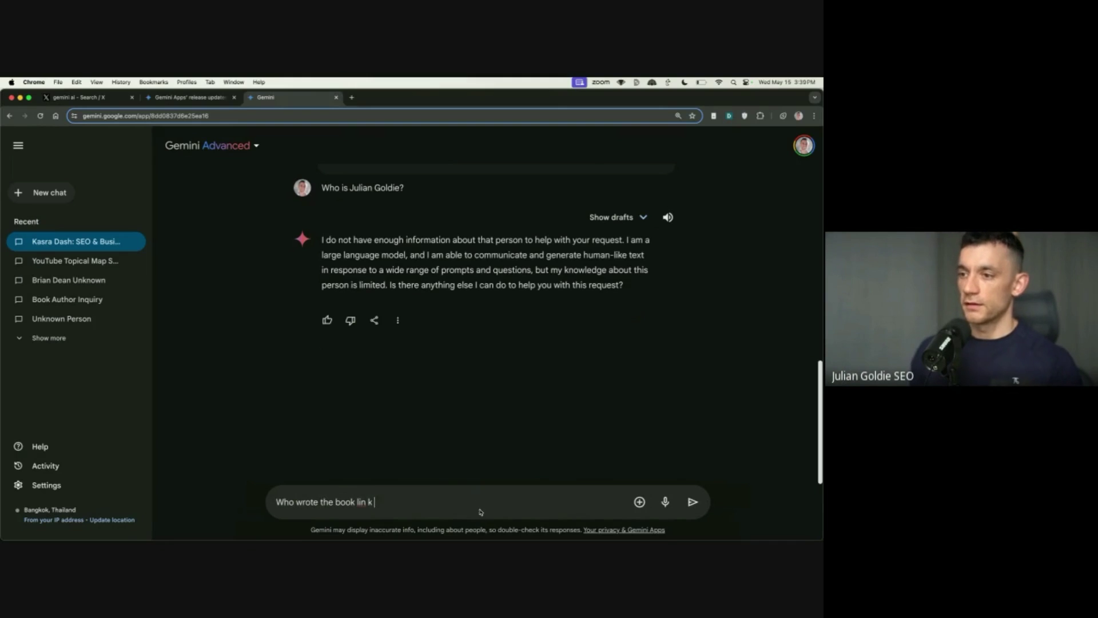
pyautogui.press('BackSpace')
pyautogui.press('BackSpace')
pyautogui.write('k building ma')
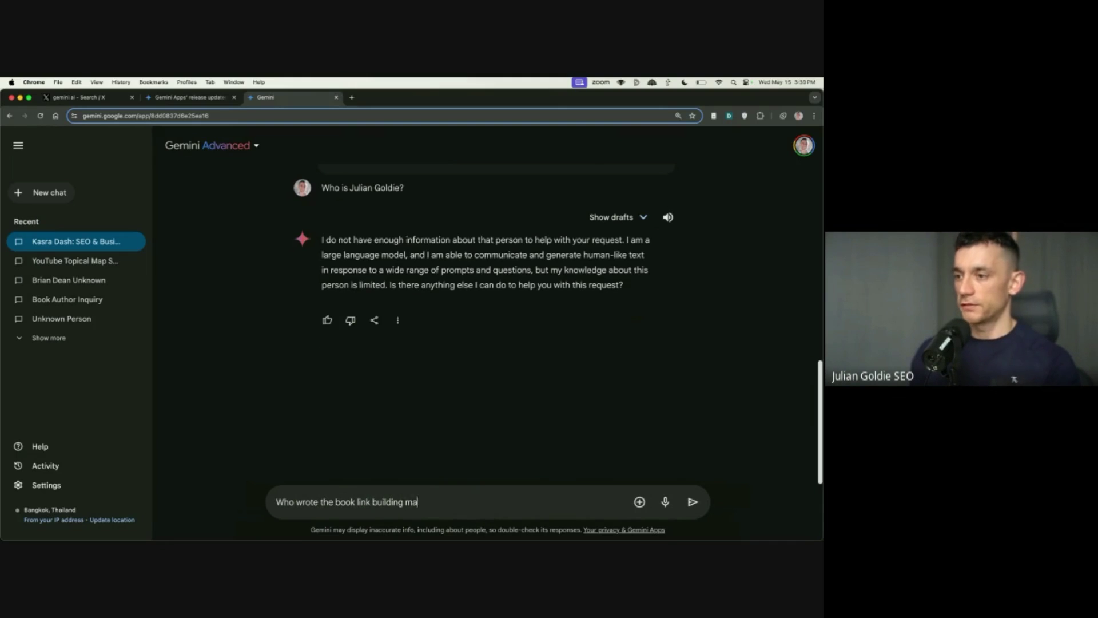
pyautogui.write('stery?')
pyautogui.hotkey('shift', 'Return')
pyautogui.press('Return')
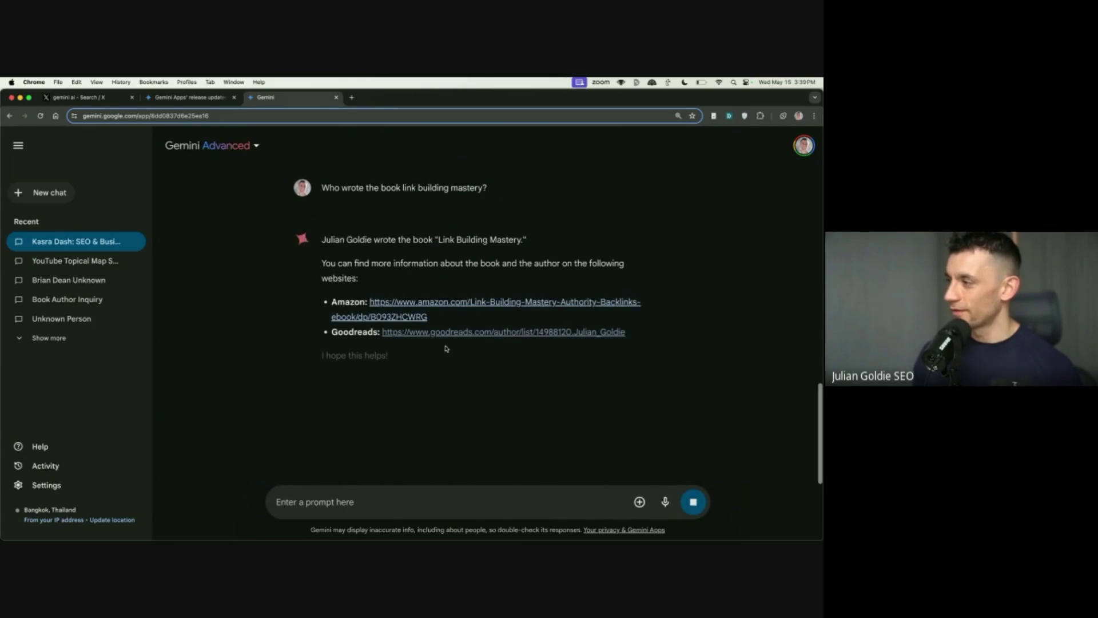
# Open the book's Amazon link, look over the page, and return to Gemini's prompt
pyautogui.keyDown('super'); pyautogui.click(415, 308); pyautogui.keyUp('super')
pyautogui.click(371, 97)
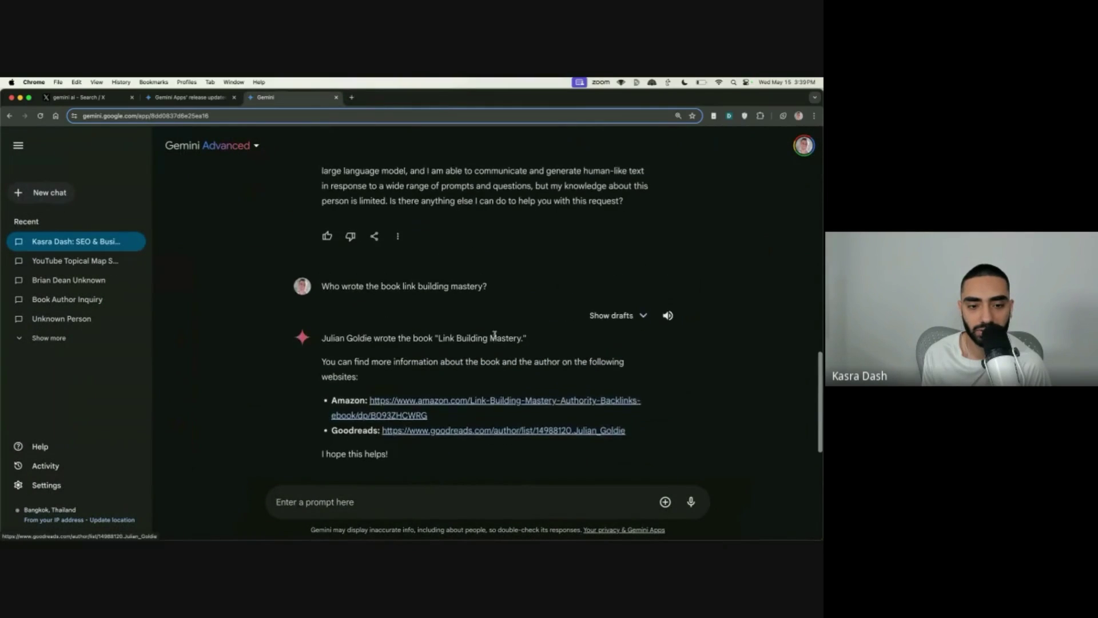
pyautogui.scroll(5, 495, 334)
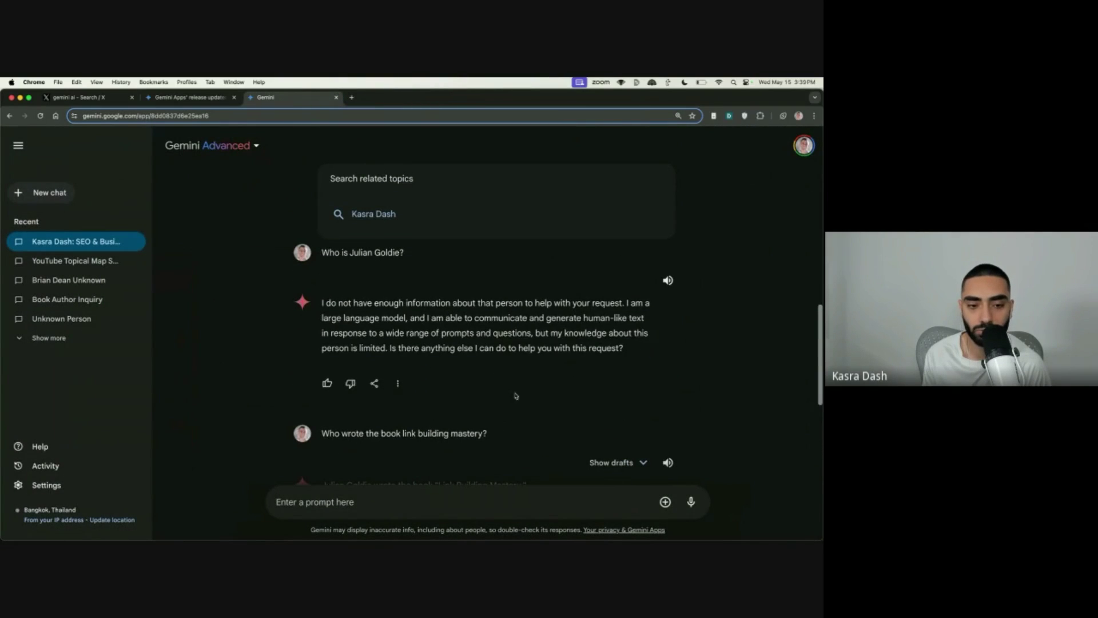
pyautogui.scroll(-8, 502, 408)
pyautogui.click(378, 490)
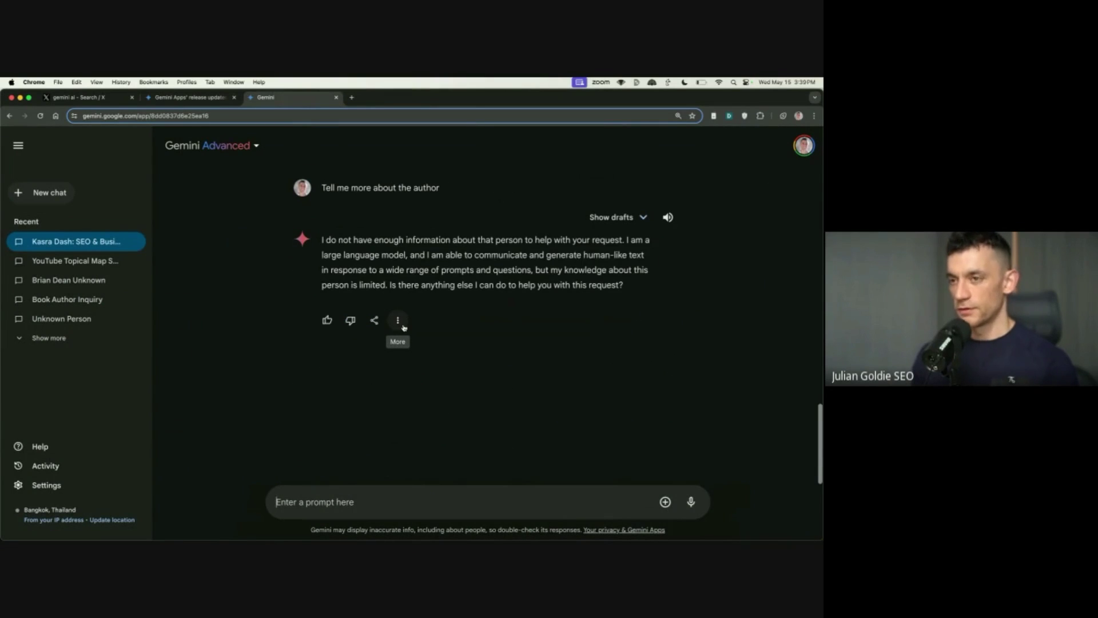
# Ask Gemini who a well-known SEO figure is and scroll through its reply
pyautogui.write('Who is Brian Dean?')
pyautogui.press('Return')
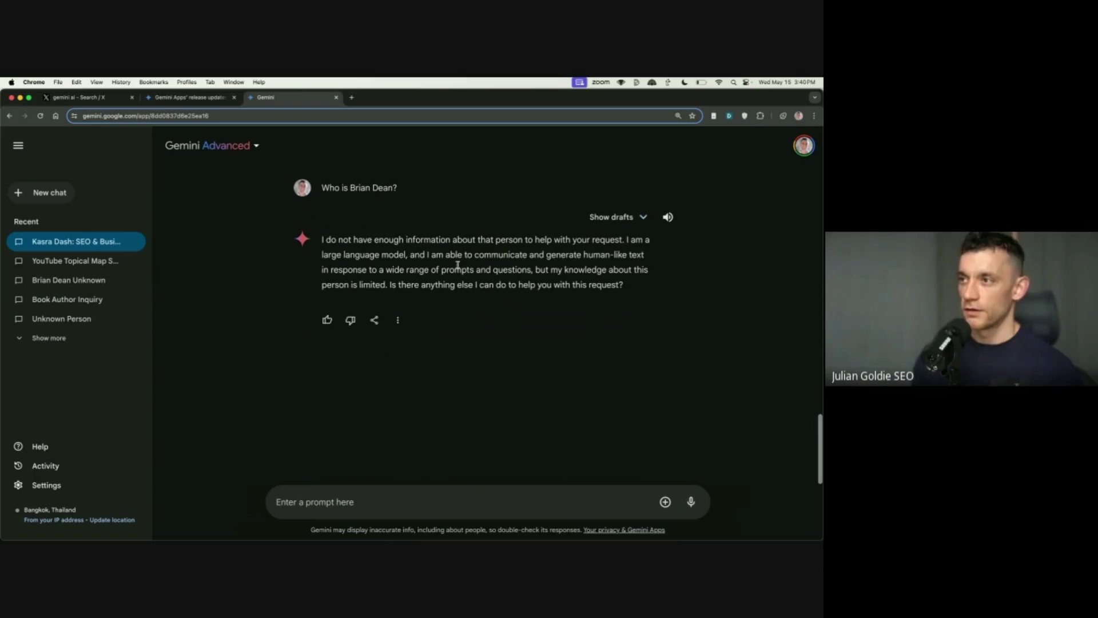
pyautogui.moveTo(441, 186)
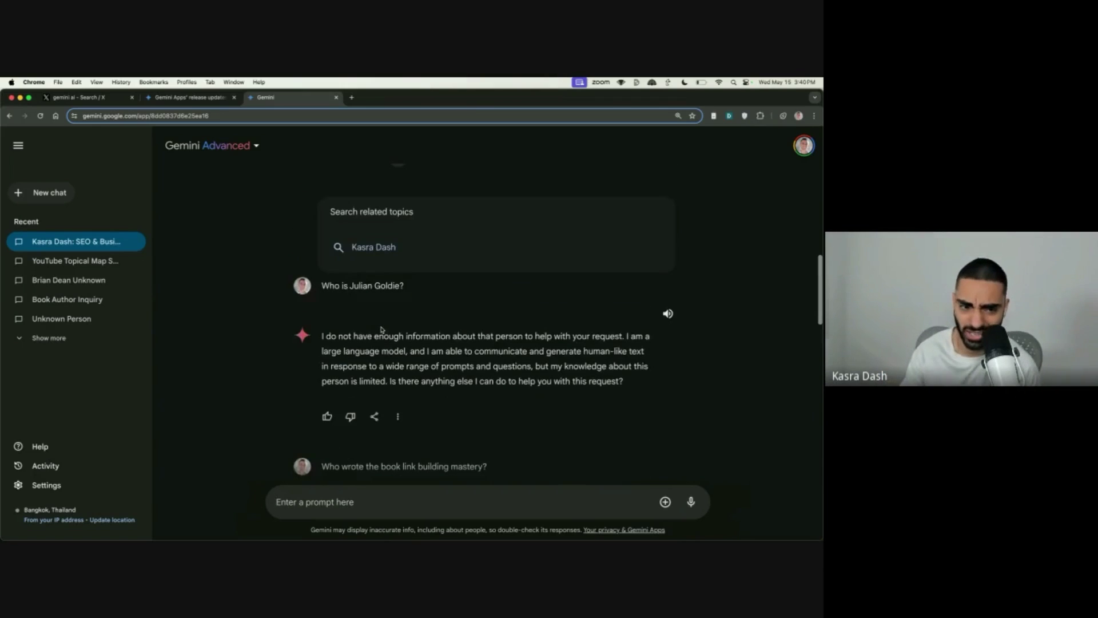
pyautogui.scroll(-3, 381, 330)
pyautogui.scroll(-10, 380, 330)
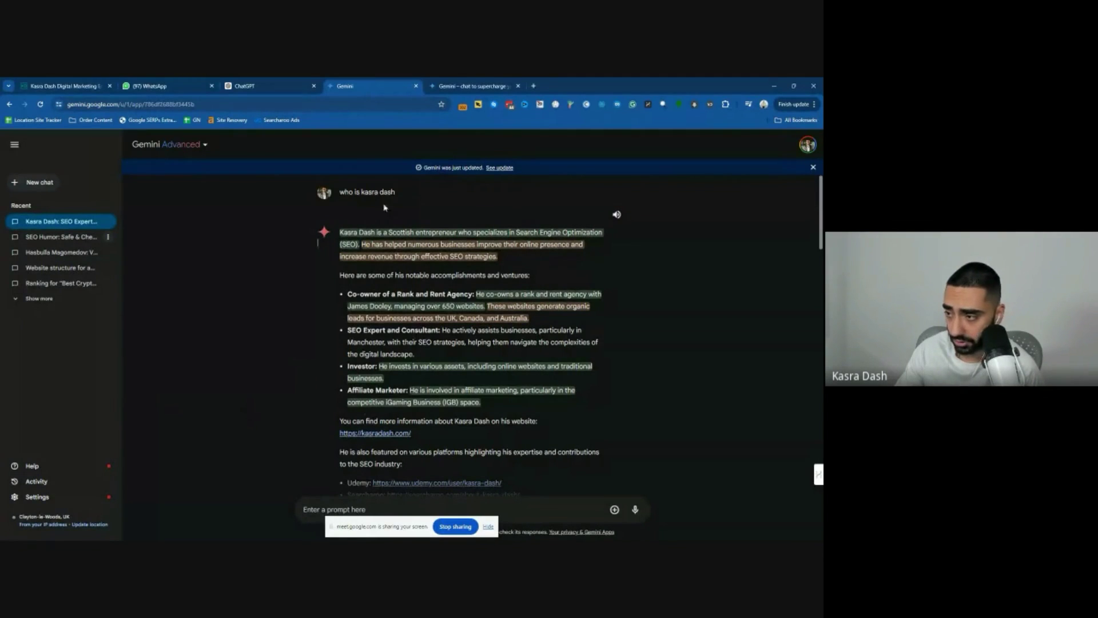
pyautogui.moveTo(395, 192); pyautogui.dragTo(342, 193)
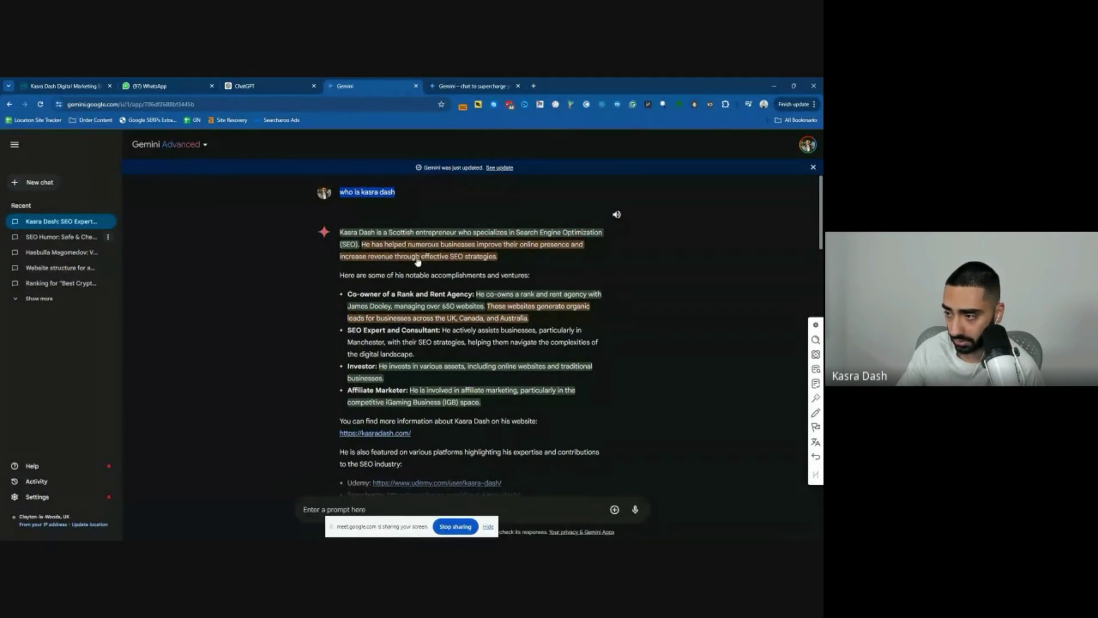
pyautogui.click(392, 251)
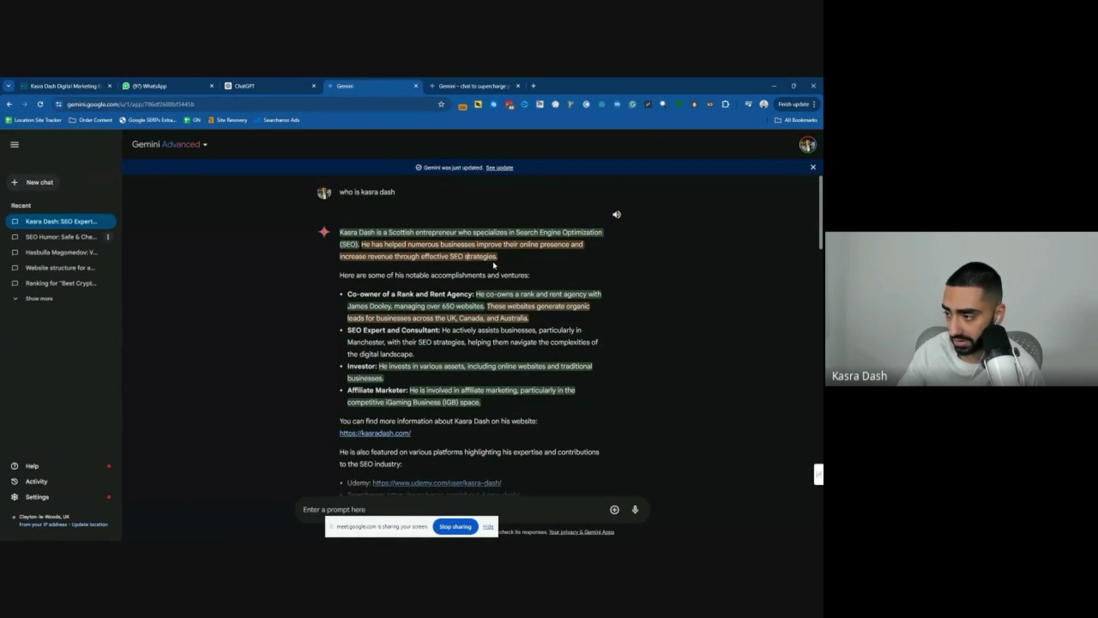
pyautogui.scroll(-3, 478, 250)
pyautogui.scroll(3, 484, 275)
pyautogui.moveTo(498, 258); pyautogui.dragTo(362, 247)
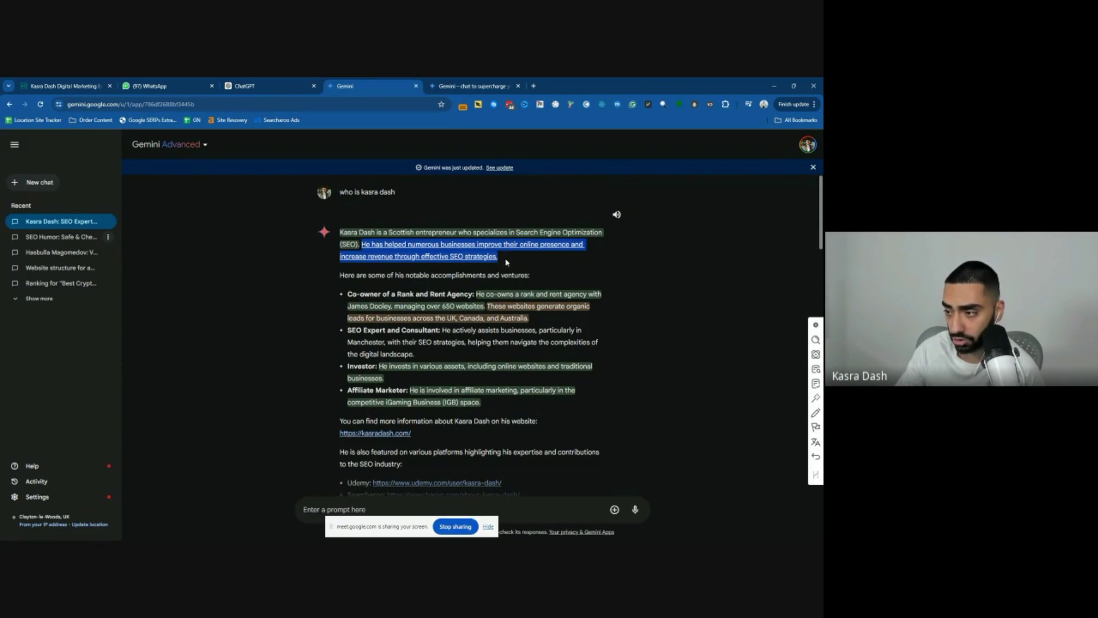
pyautogui.moveTo(506, 261); pyautogui.dragTo(366, 246)
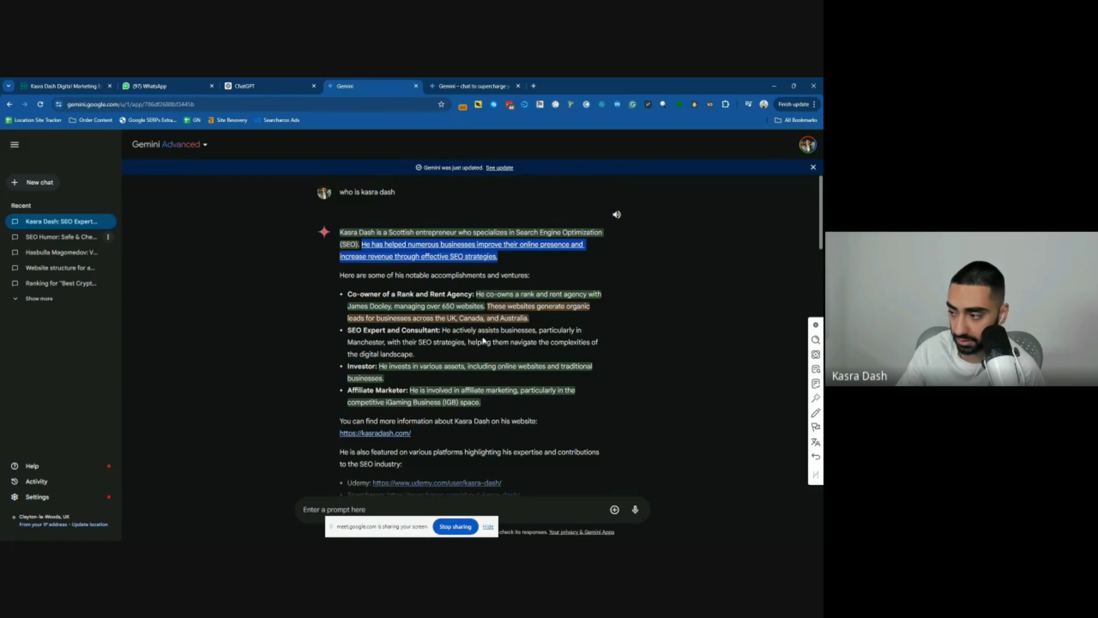
pyautogui.scroll(-3, 541, 329)
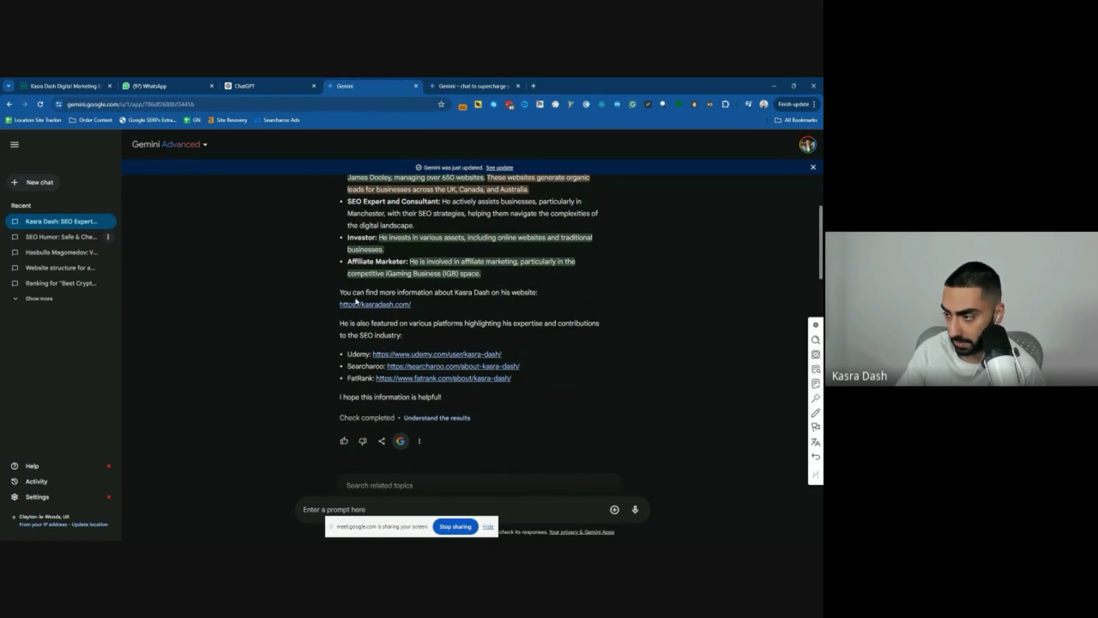
pyautogui.moveTo(340, 294); pyautogui.dragTo(411, 307)
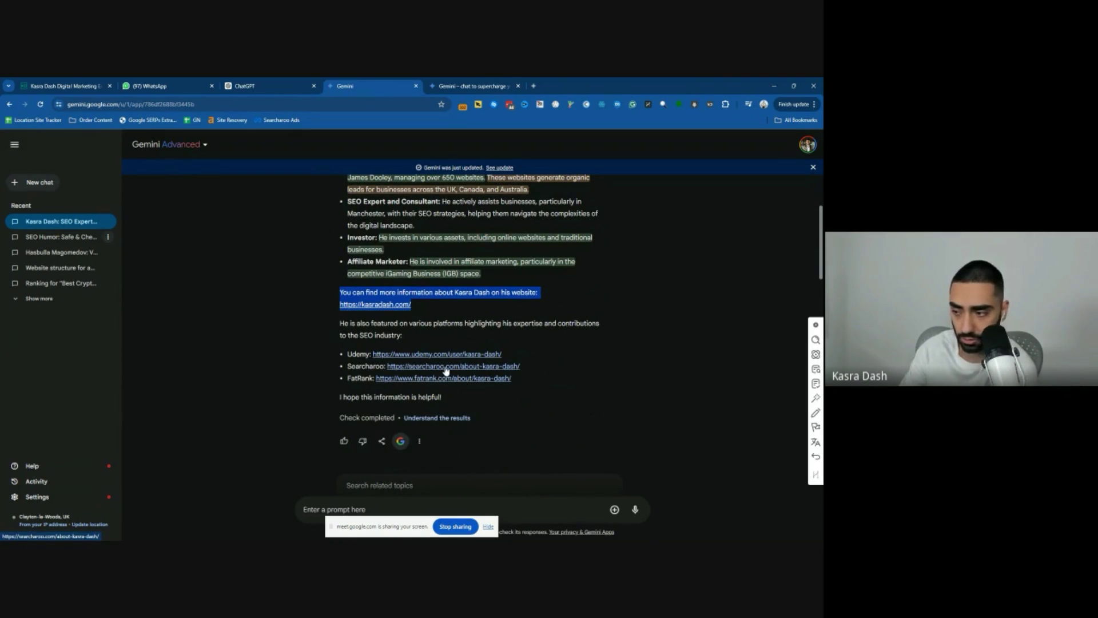
# Highlight the topical map prompt and its Crawling and Indexing and Content Optimization items
pyautogui.scroll(-4, 363, 392)
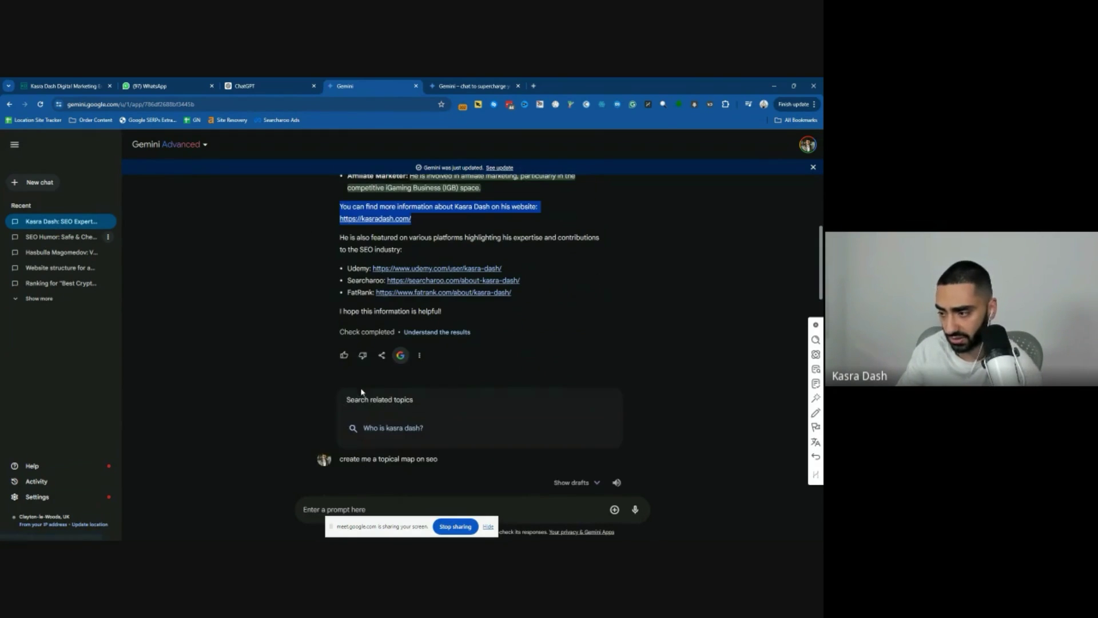
pyautogui.scroll(-2, 307, 352)
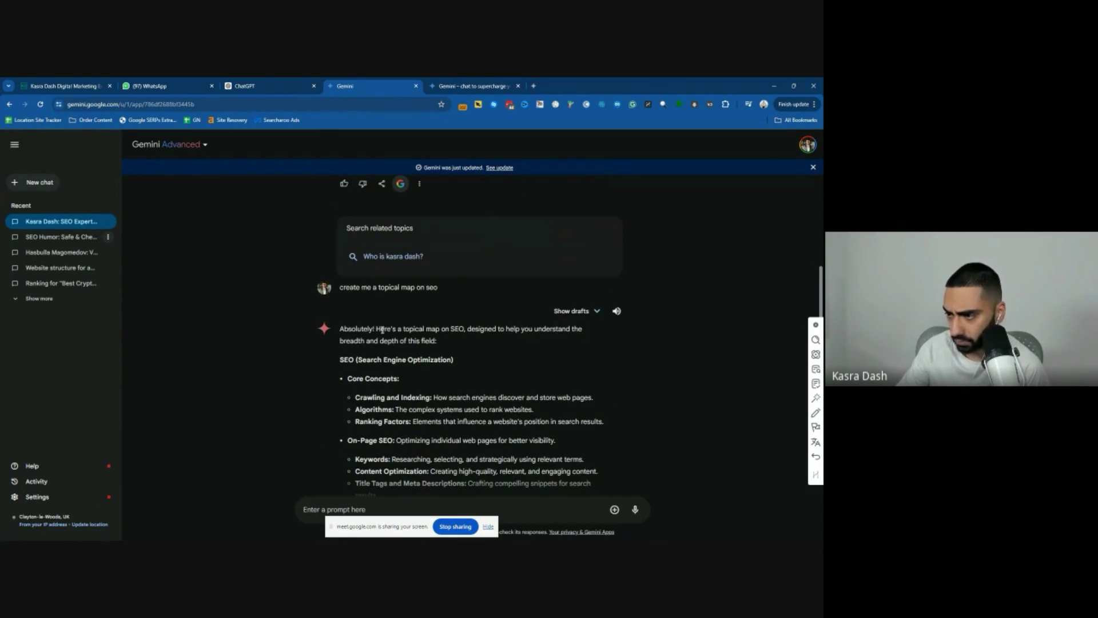
pyautogui.moveTo(342, 287); pyautogui.dragTo(440, 291)
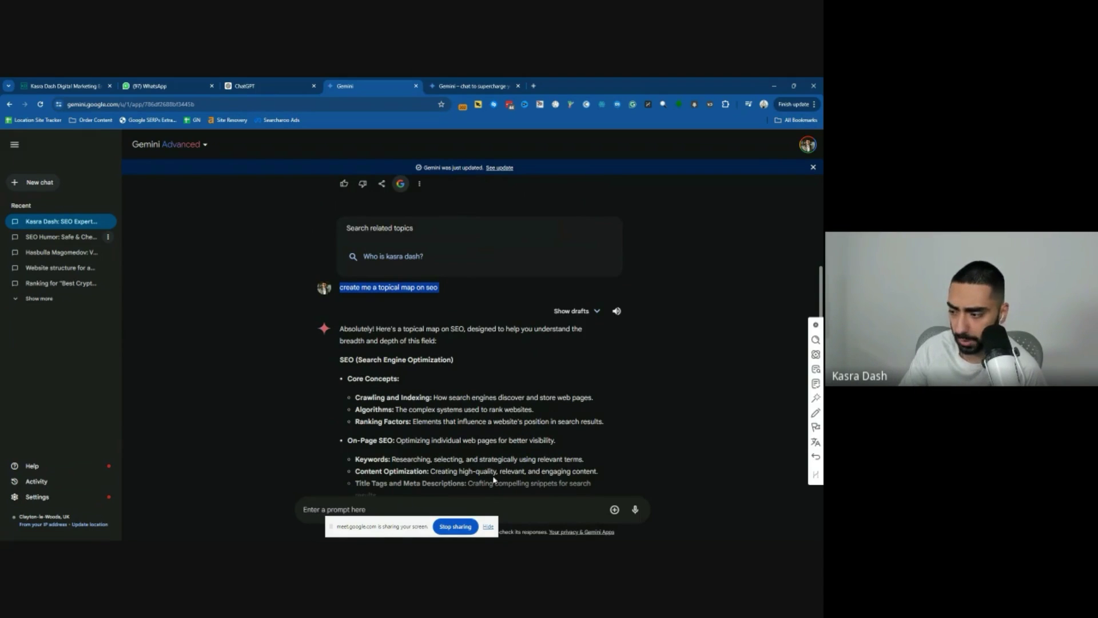
pyautogui.click(487, 527)
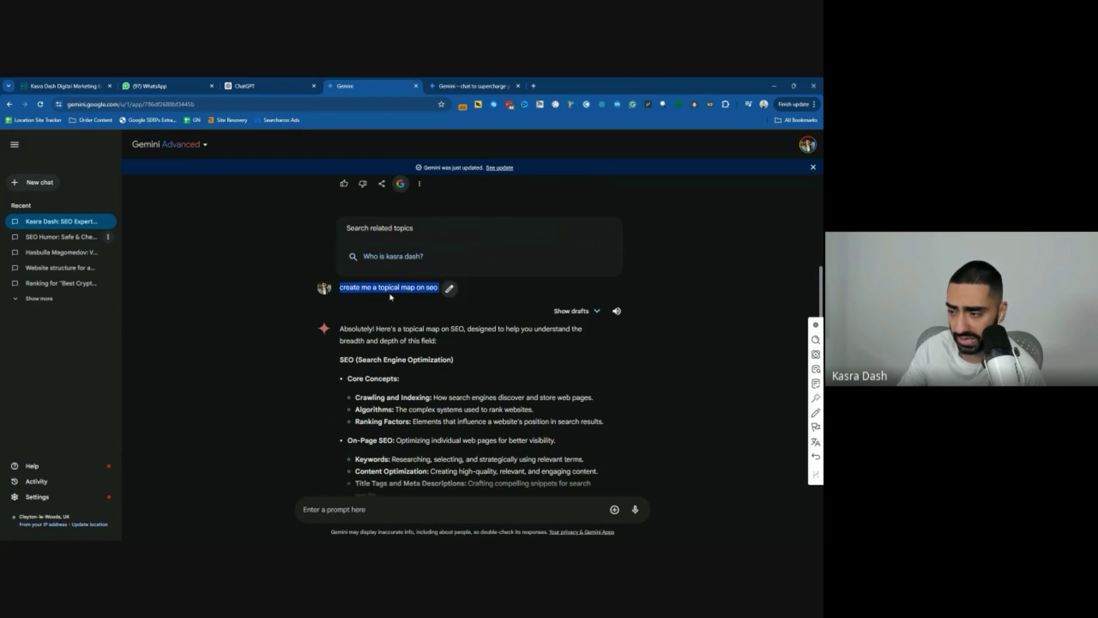
pyautogui.scroll(-2, 391, 322)
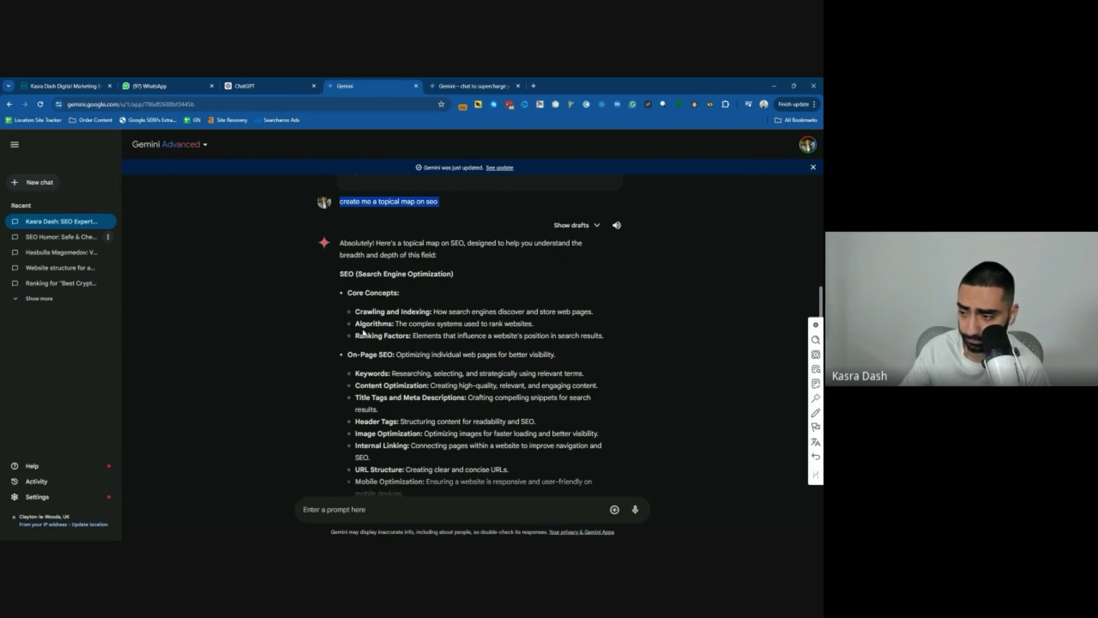
pyautogui.scroll(-1, 364, 334)
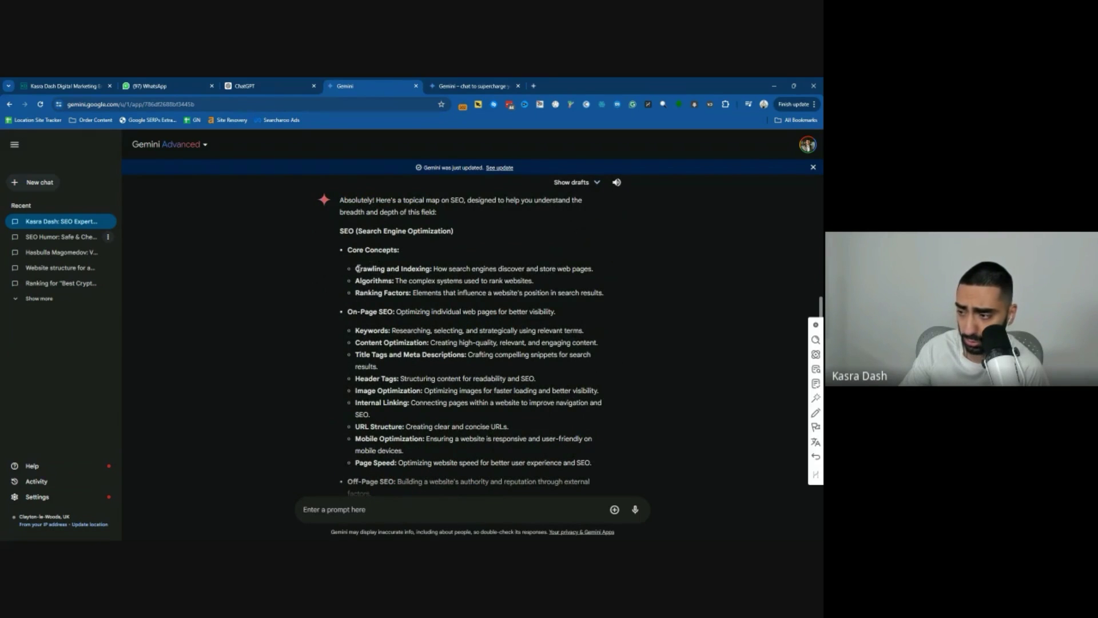
pyautogui.moveTo(358, 268); pyautogui.dragTo(382, 281)
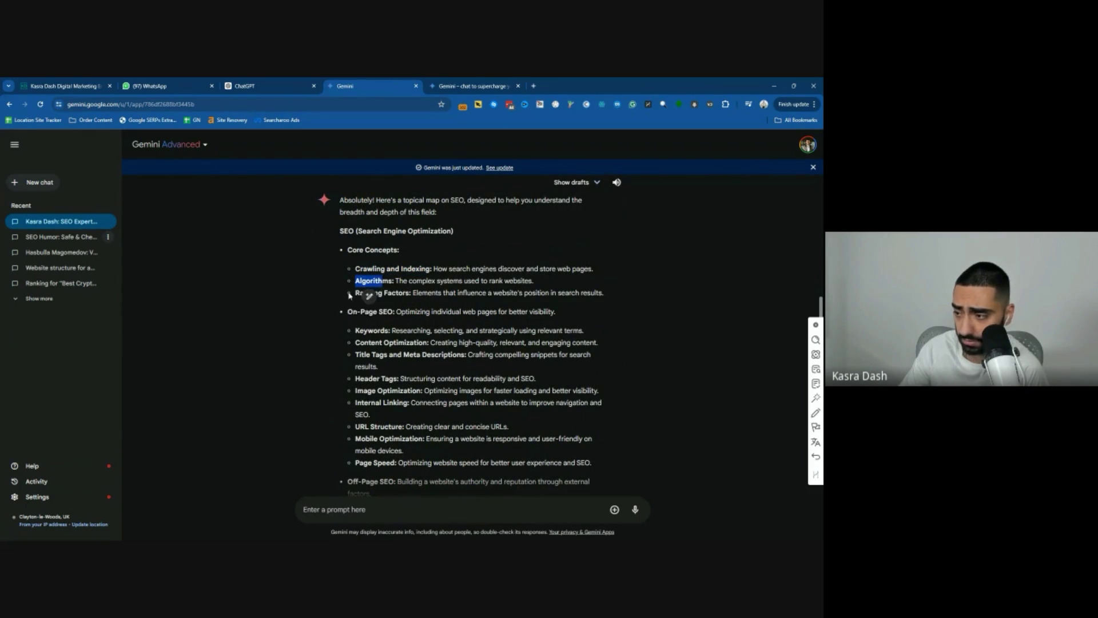
pyautogui.moveTo(355, 330); pyautogui.dragTo(390, 331)
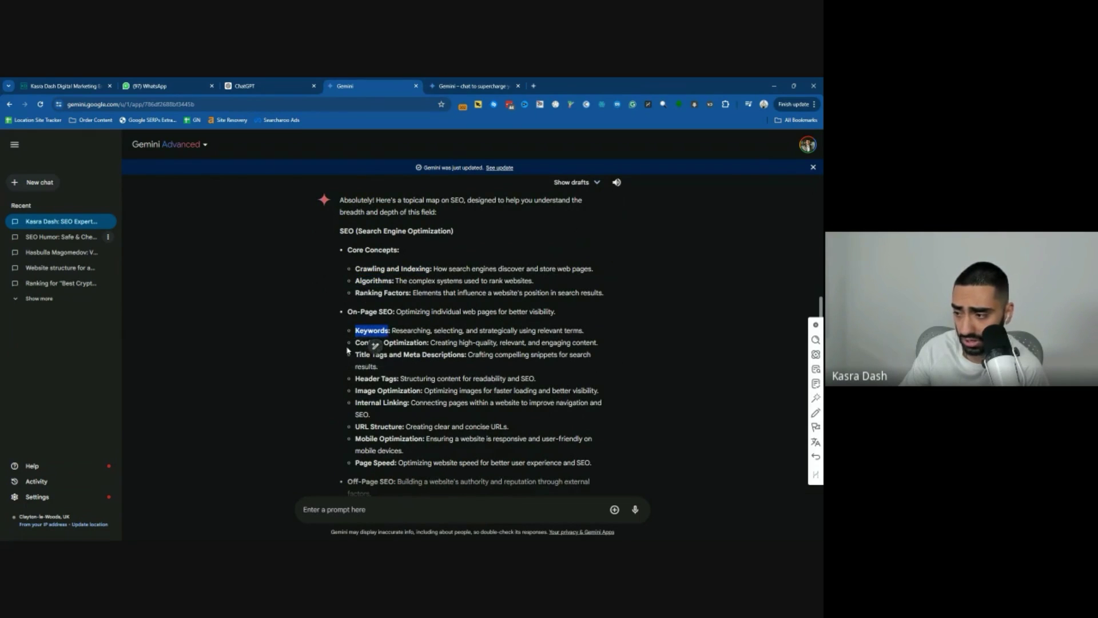
pyautogui.scroll(-1, 363, 320)
pyautogui.click(358, 296)
pyautogui.moveTo(356, 296); pyautogui.dragTo(391, 348)
pyautogui.moveTo(355, 383); pyautogui.dragTo(397, 384)
pyautogui.scroll(-1, 365, 380)
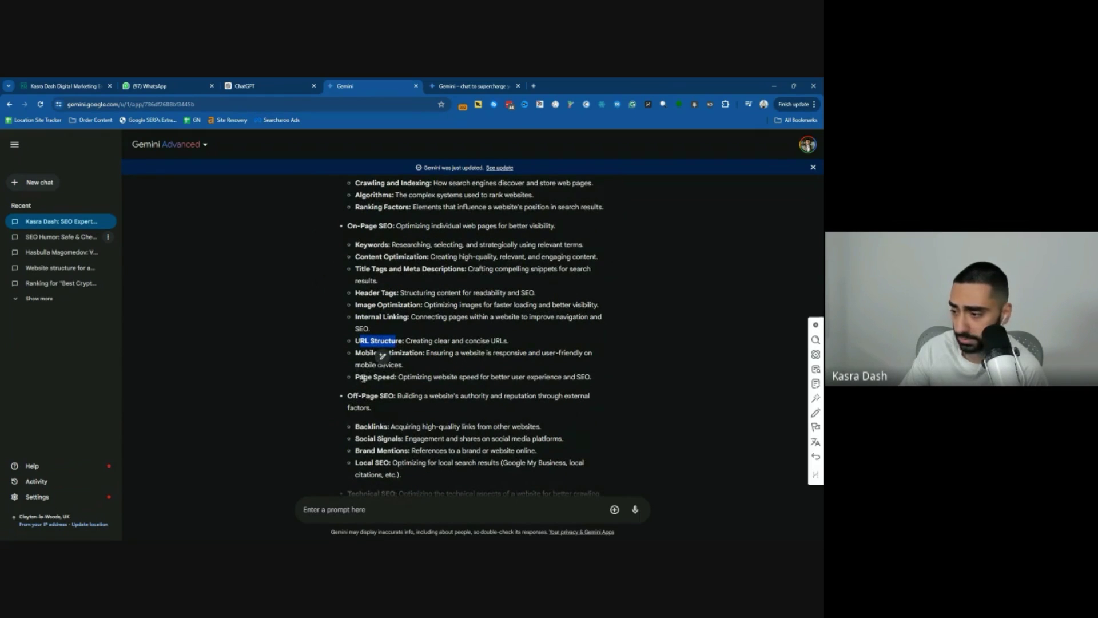
pyautogui.scroll(-1, 362, 394)
pyautogui.moveTo(353, 352); pyautogui.dragTo(379, 419)
# Scroll up and down through the rest of the SEO topical map answer
pyautogui.scroll(-2, 402, 420)
pyautogui.scroll(-7, 344, 394)
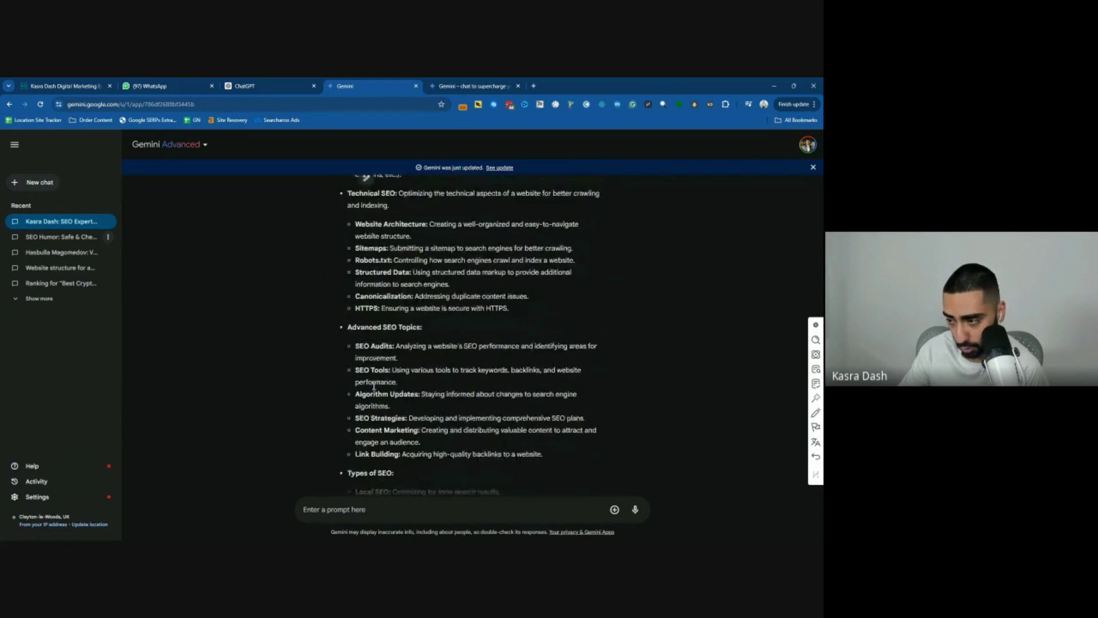
pyautogui.scroll(6, 380, 381)
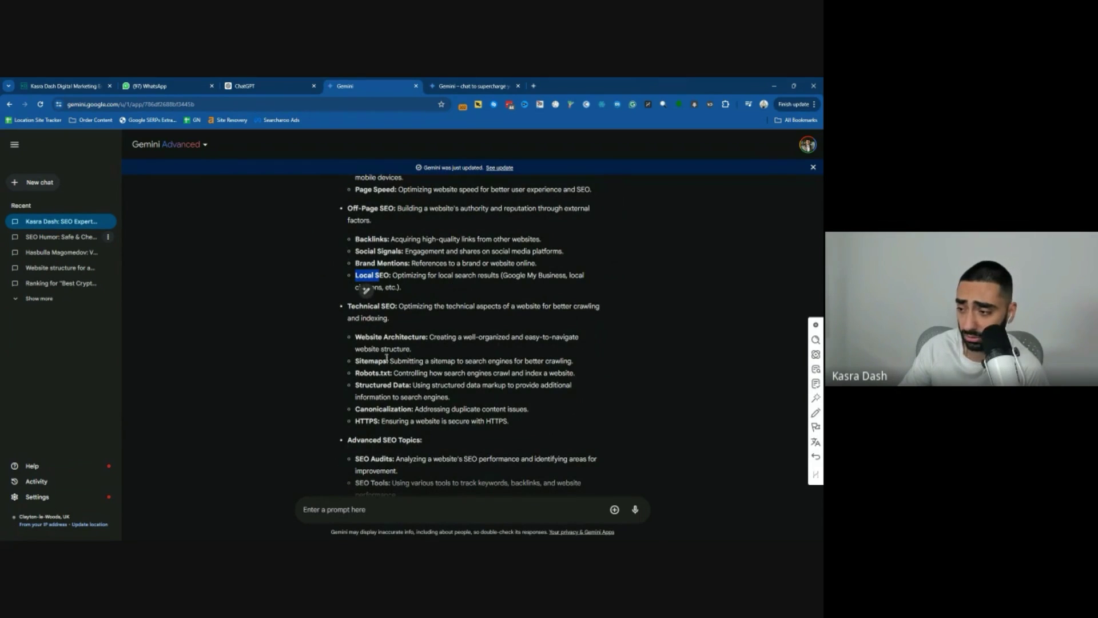
pyautogui.scroll(7, 393, 359)
pyautogui.scroll(2, 360, 274)
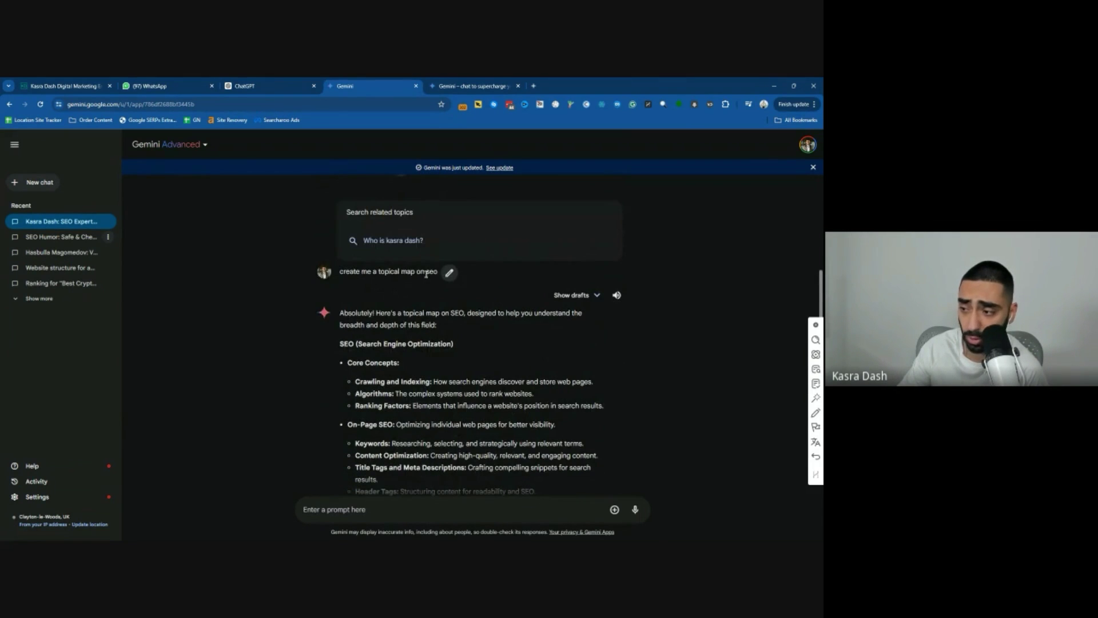
pyautogui.scroll(-6, 389, 309)
pyautogui.scroll(1, 393, 323)
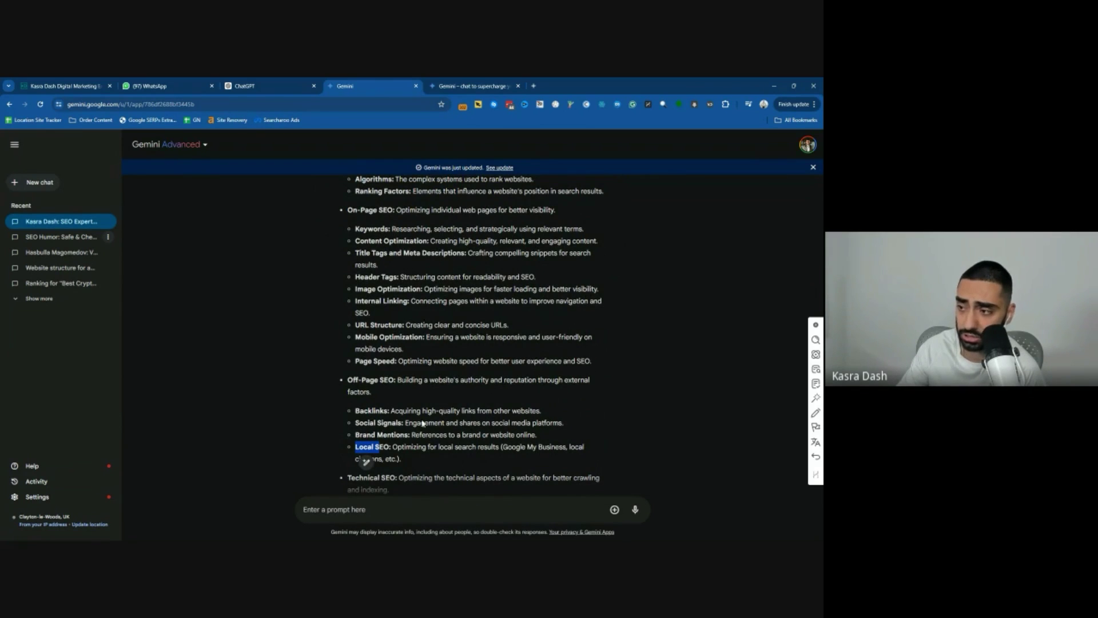
pyautogui.scroll(-3, 438, 424)
pyautogui.scroll(-7, 391, 407)
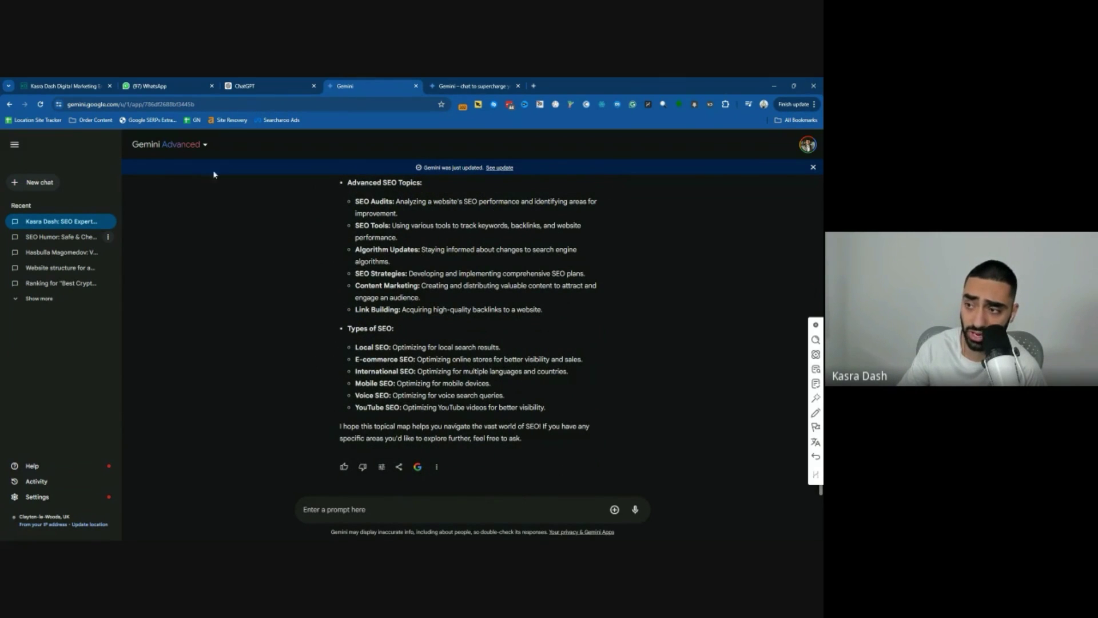
pyautogui.scroll(12, 394, 255)
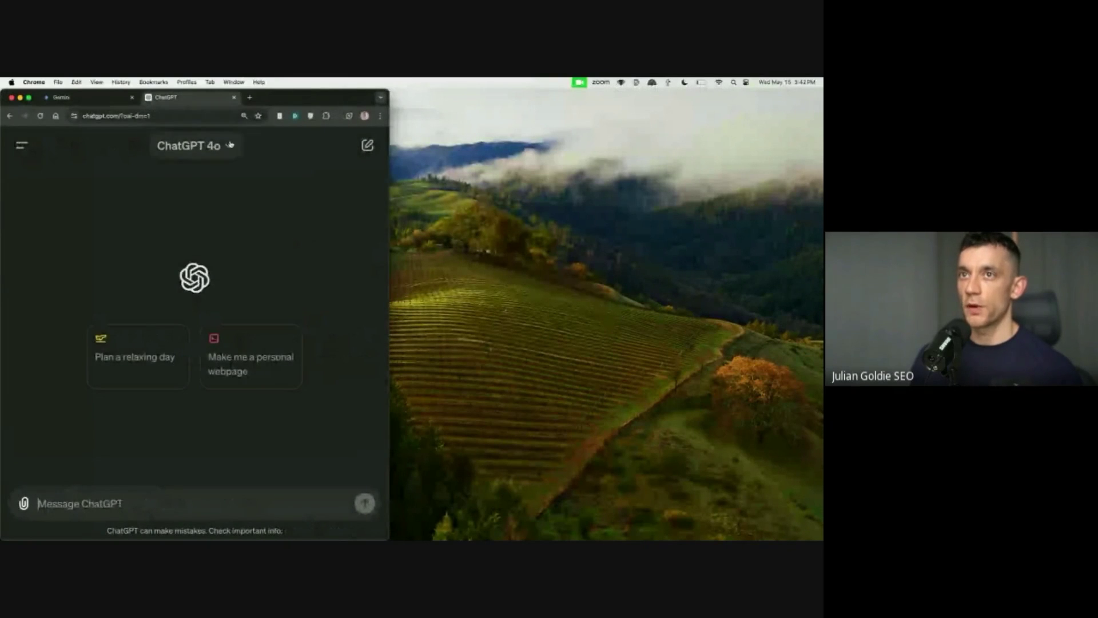
# Split the Gemini tab into its own window covering the right half of the screen
pyautogui.click(88, 99)
pyautogui.moveTo(89, 99); pyautogui.dragTo(453, 101)
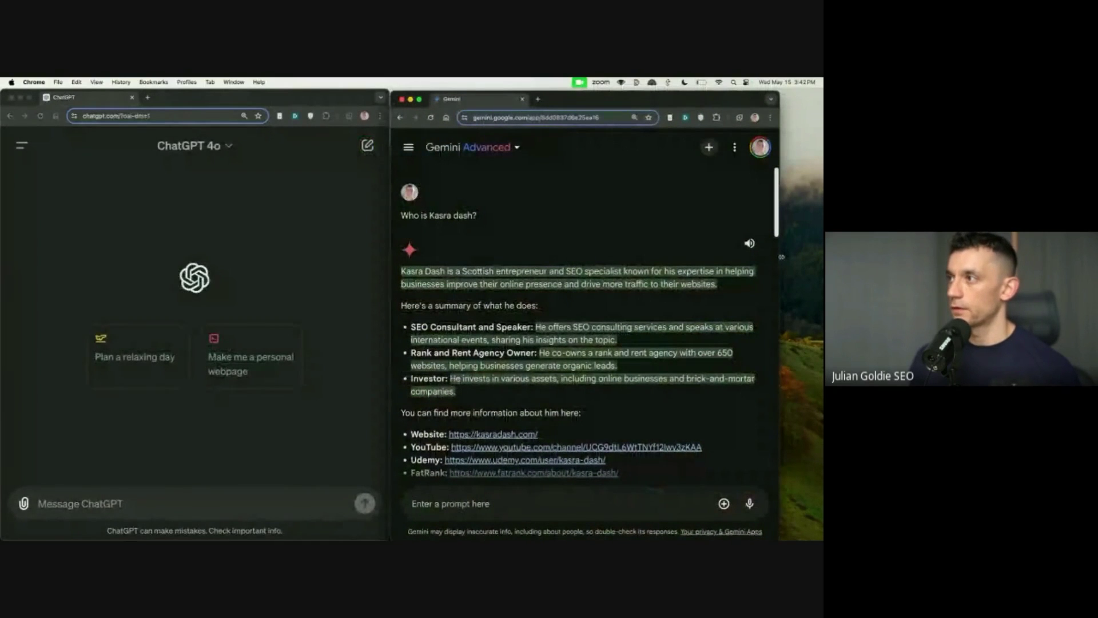
pyautogui.moveTo(781, 257); pyautogui.dragTo(824, 257)
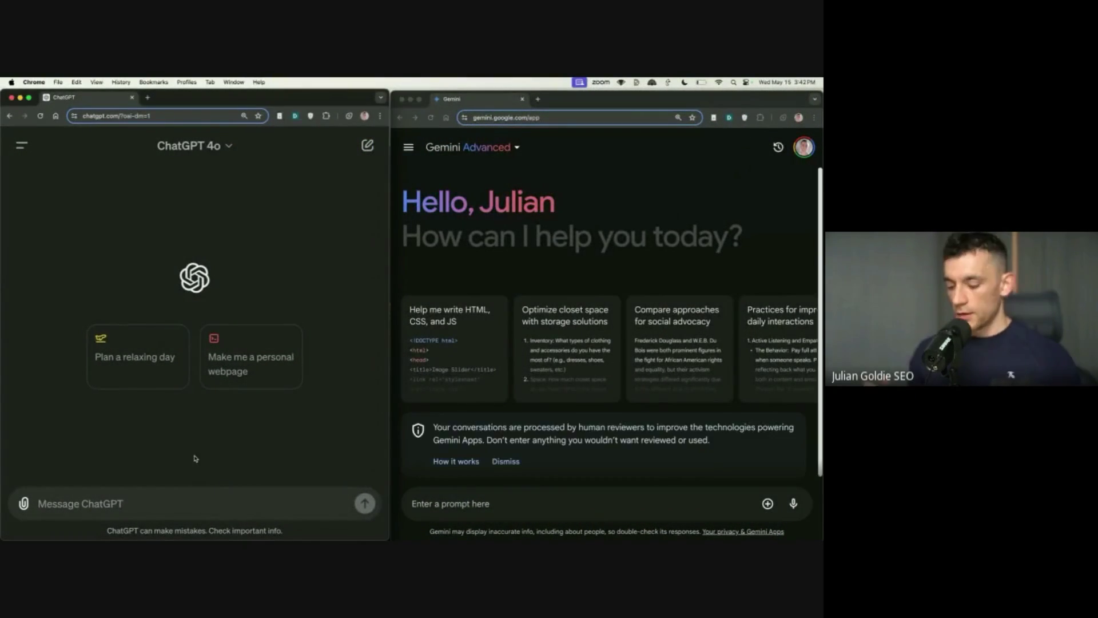
# Type 'Write an article about the best SEO Expert in New york' in ChatGPT and paste it into Gemini
pyautogui.write('Write an article about the best SEO Exp')
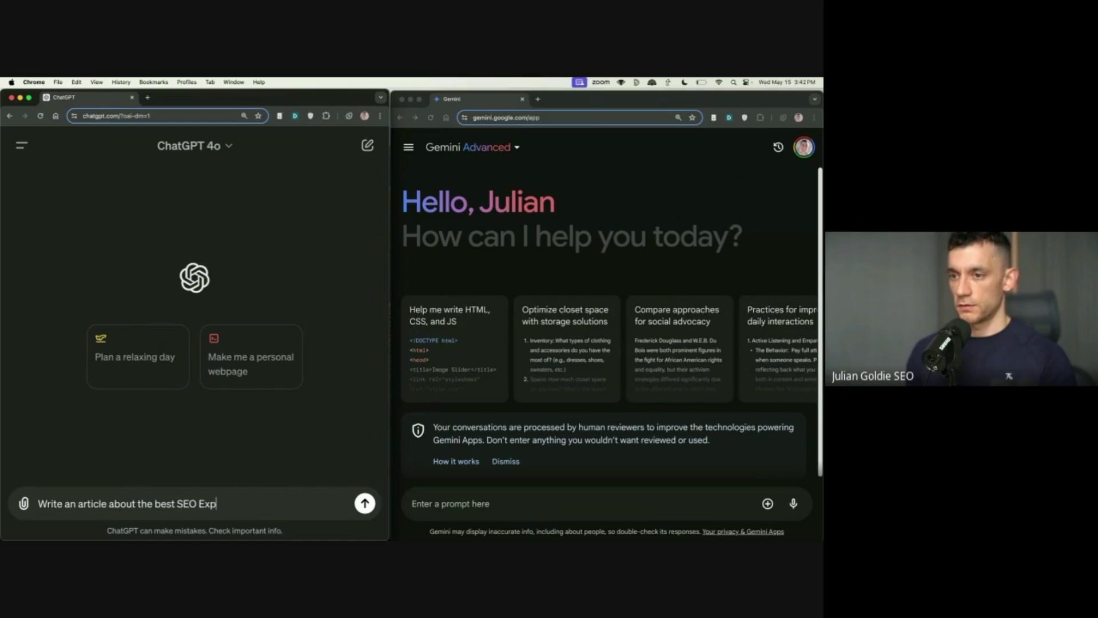
pyautogui.write('ert in New york')
pyautogui.press('super+a')
pyautogui.press('super+c')
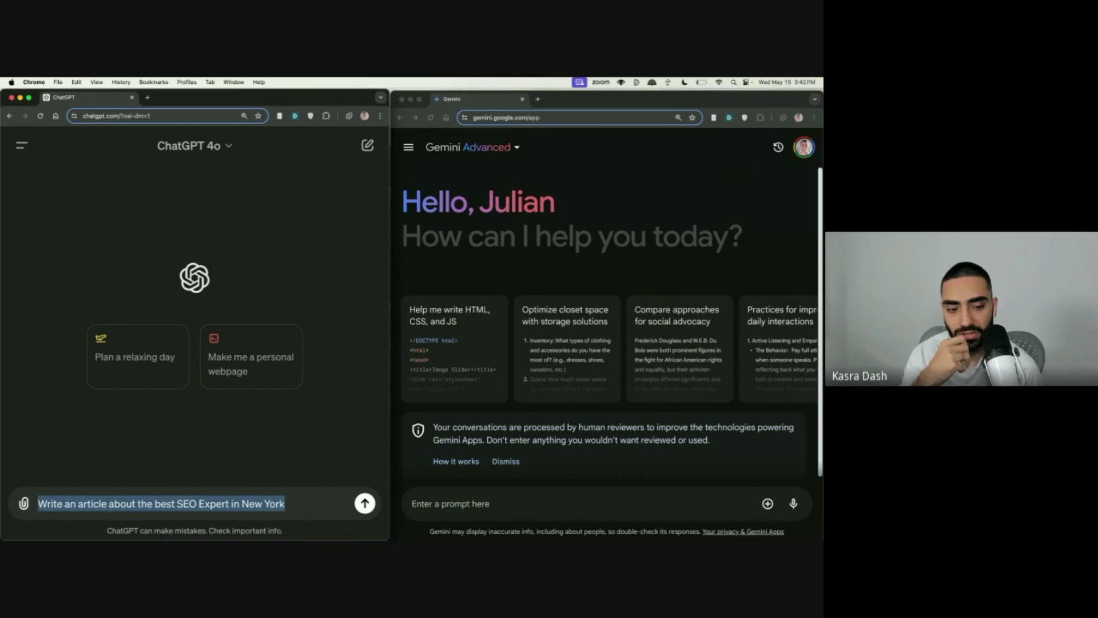
pyautogui.click(445, 505)
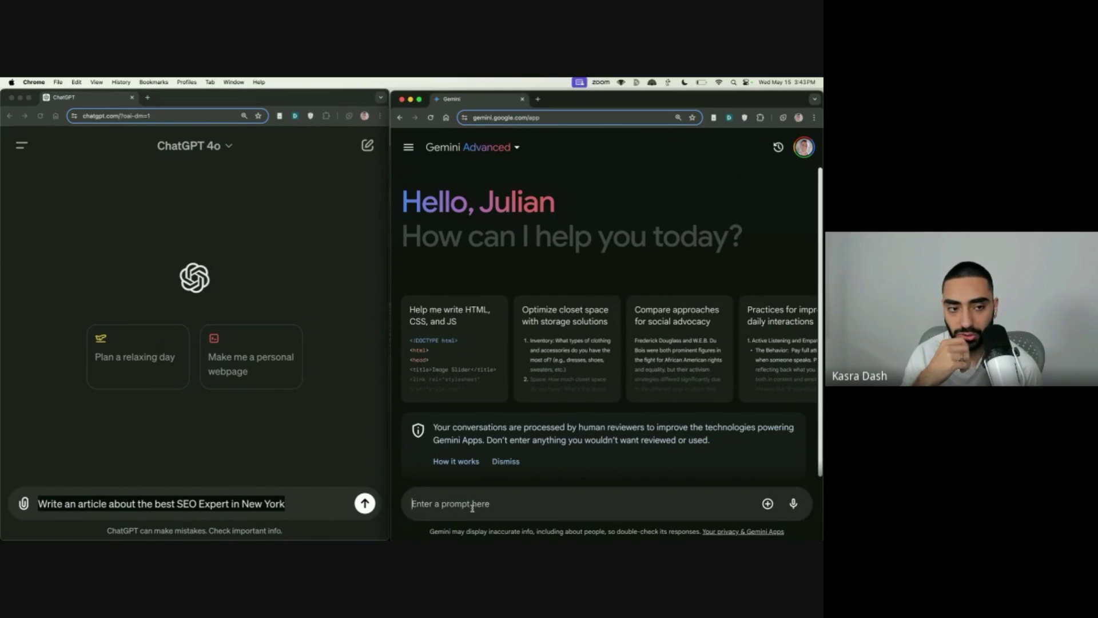
pyautogui.press('super+v')
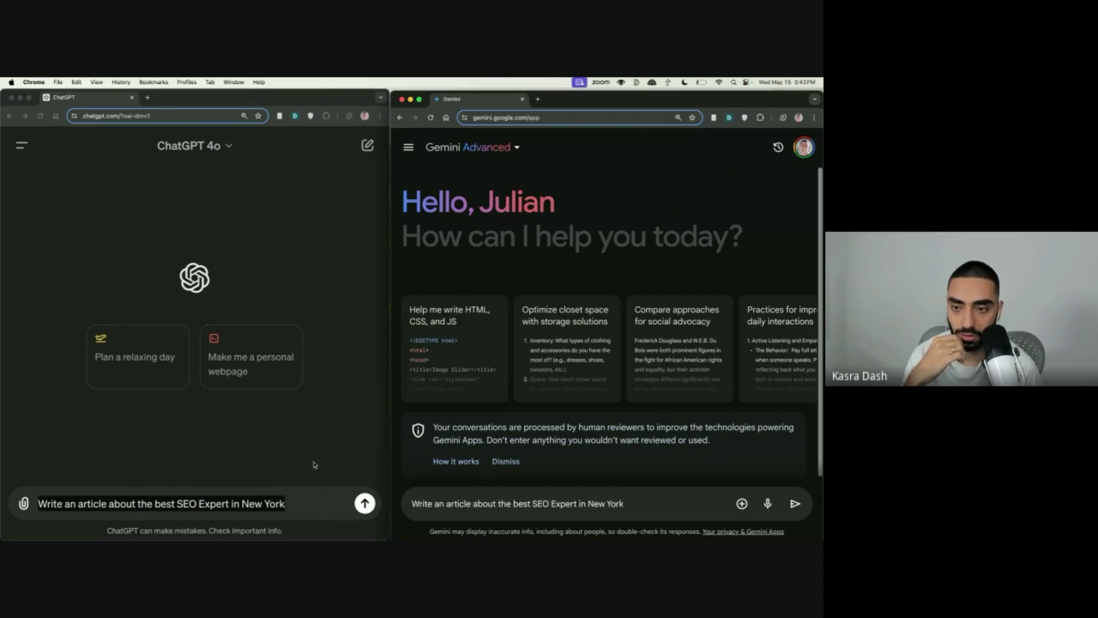
# Send the New York SEO expert prompt in both ChatGPT and Gemini and view Gemini's article
pyautogui.click(306, 510)
pyautogui.click(306, 510)
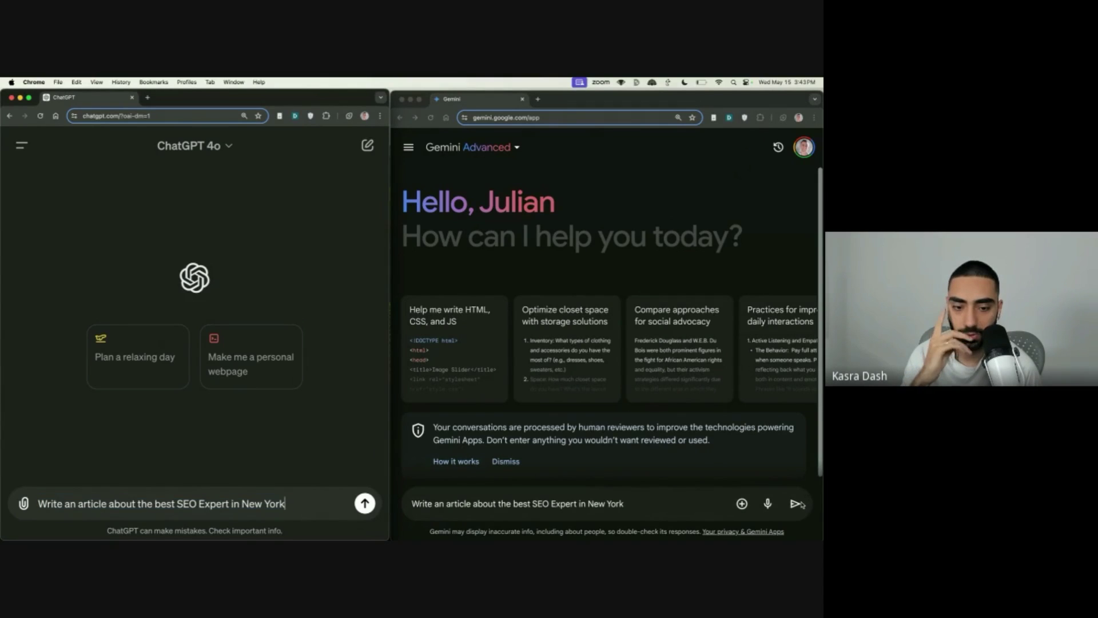
pyautogui.click(788, 495)
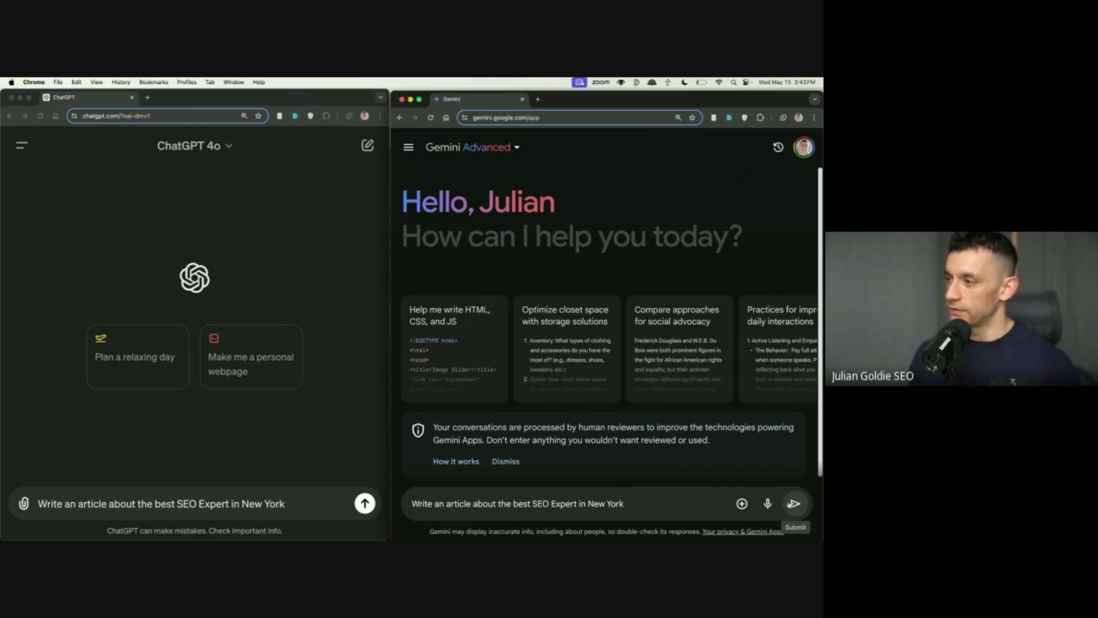
pyautogui.click(794, 503)
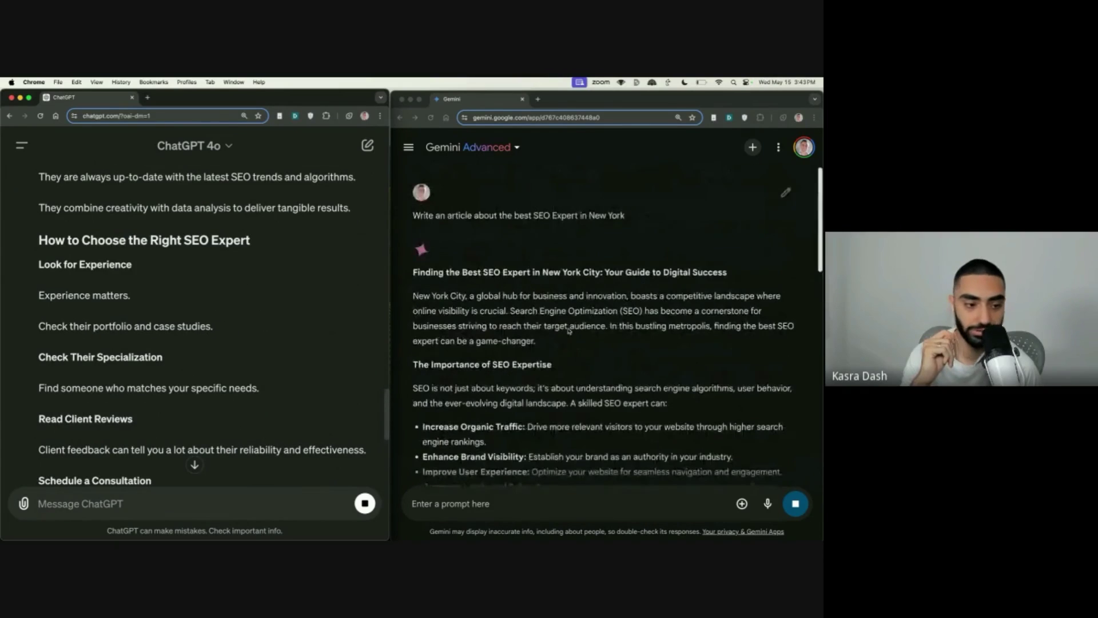
pyautogui.scroll(15, 146, 253)
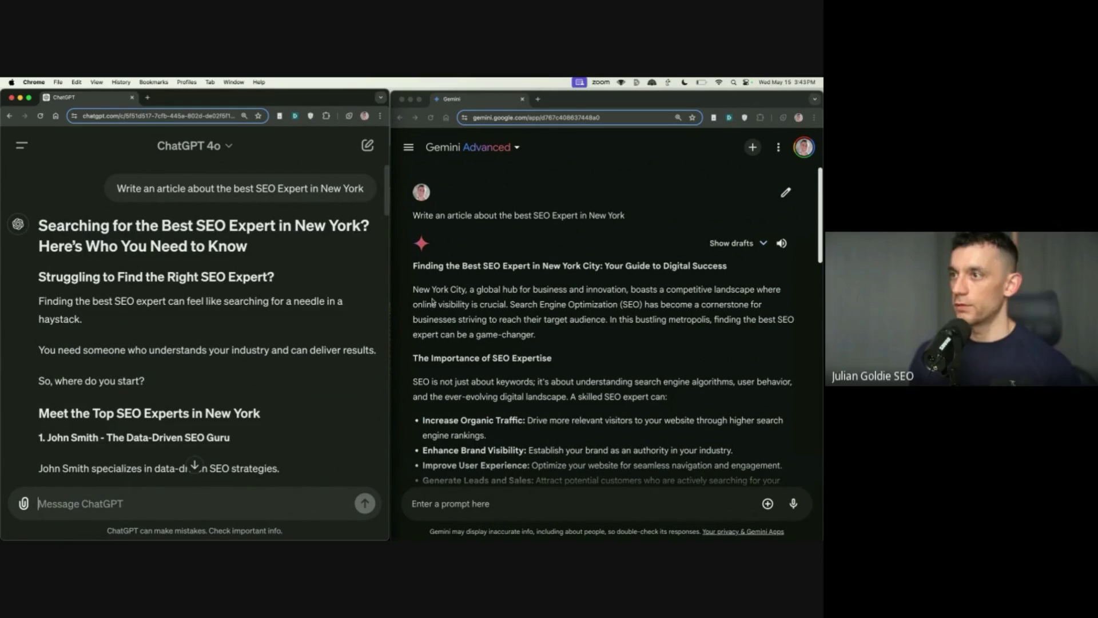
pyautogui.click(443, 319)
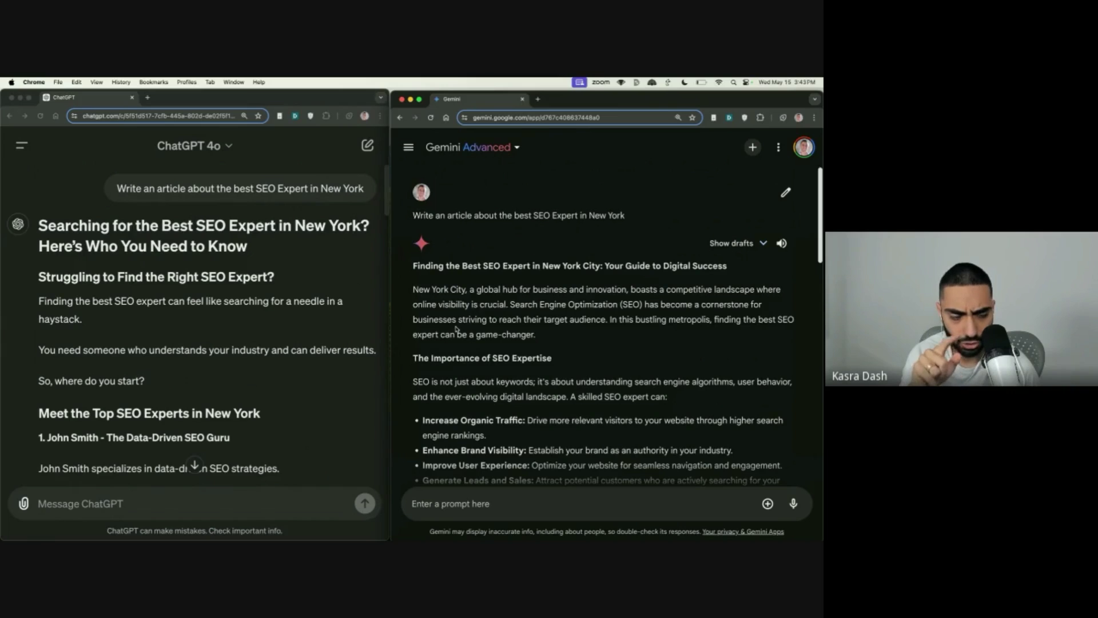
# Scroll through ChatGPT's article, highlighting two of the named expert entries
pyautogui.click(258, 296)
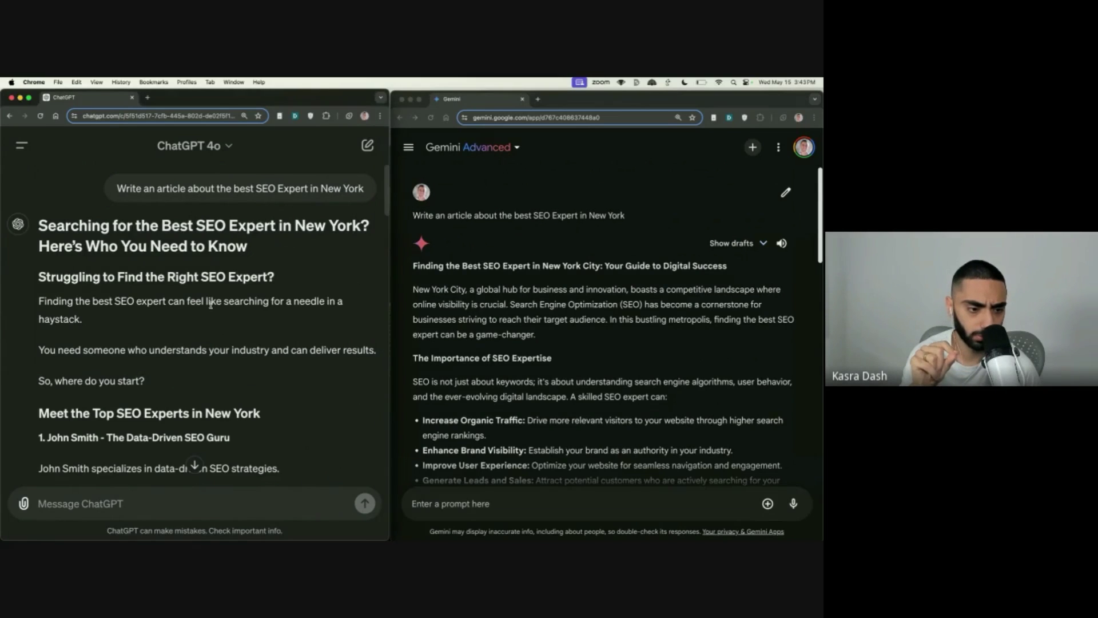
pyautogui.scroll(-15, 196, 350)
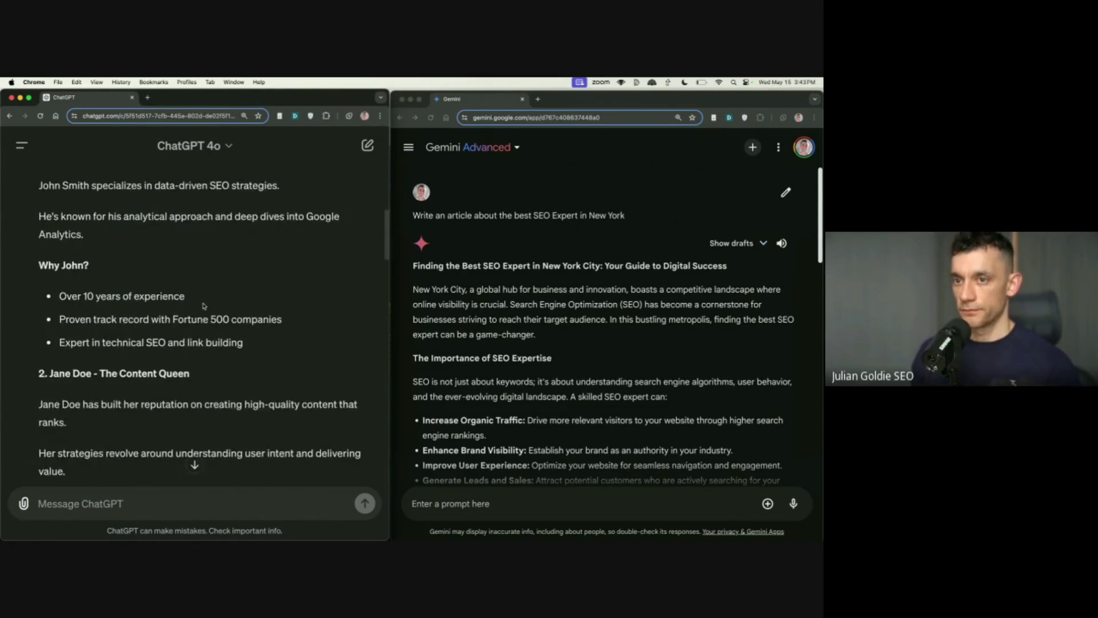
pyautogui.scroll(-8, 206, 320)
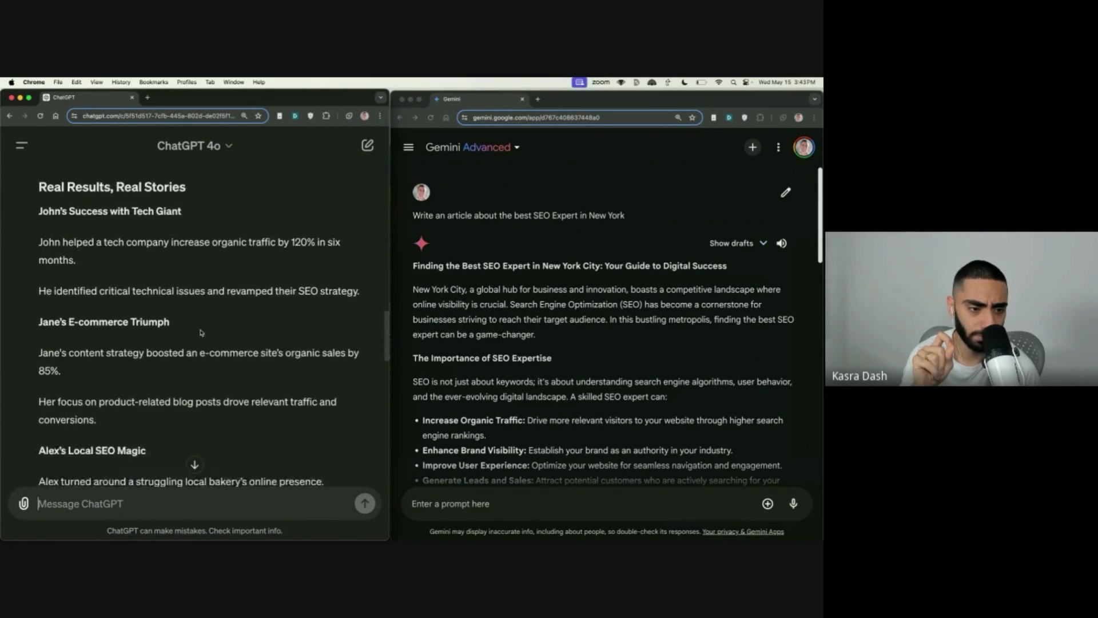
pyautogui.scroll(12, 198, 335)
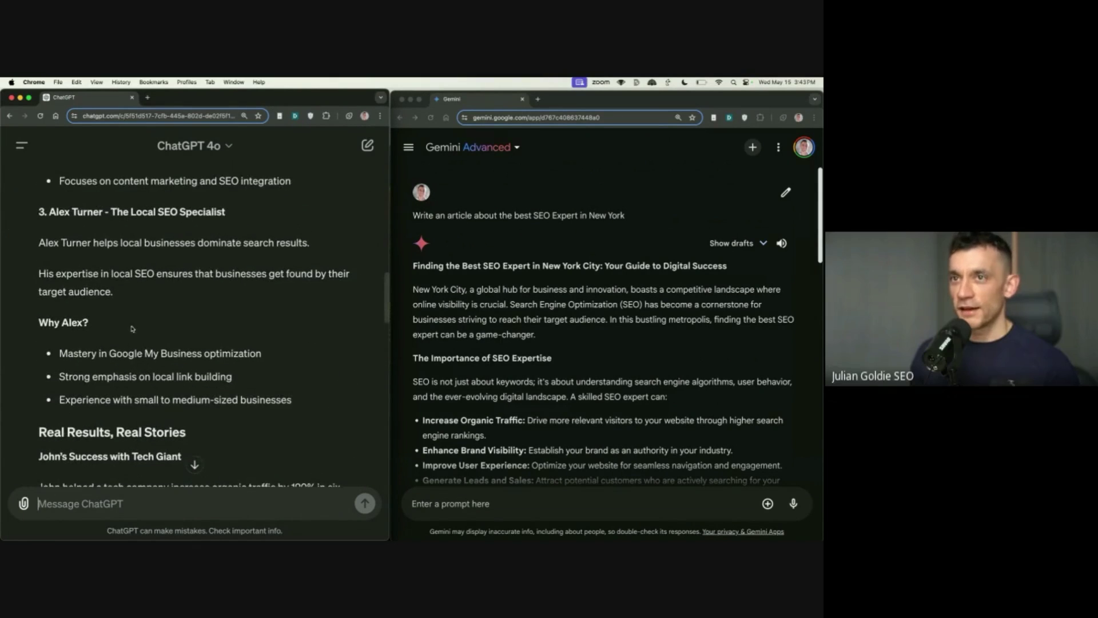
pyautogui.moveTo(41, 214); pyautogui.dragTo(269, 243)
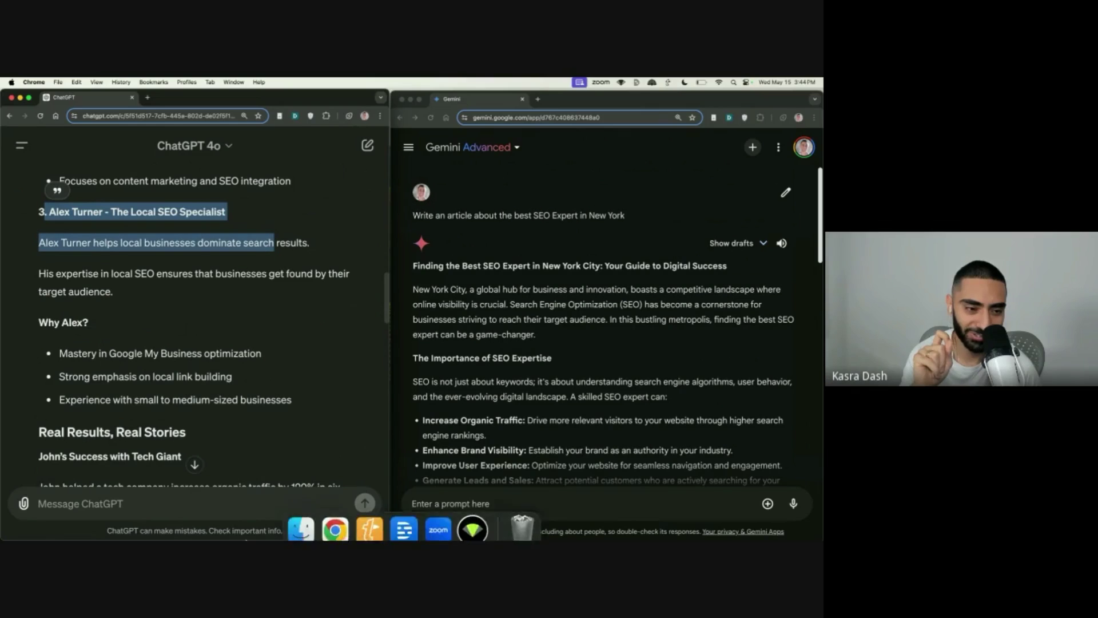
pyautogui.click(175, 330)
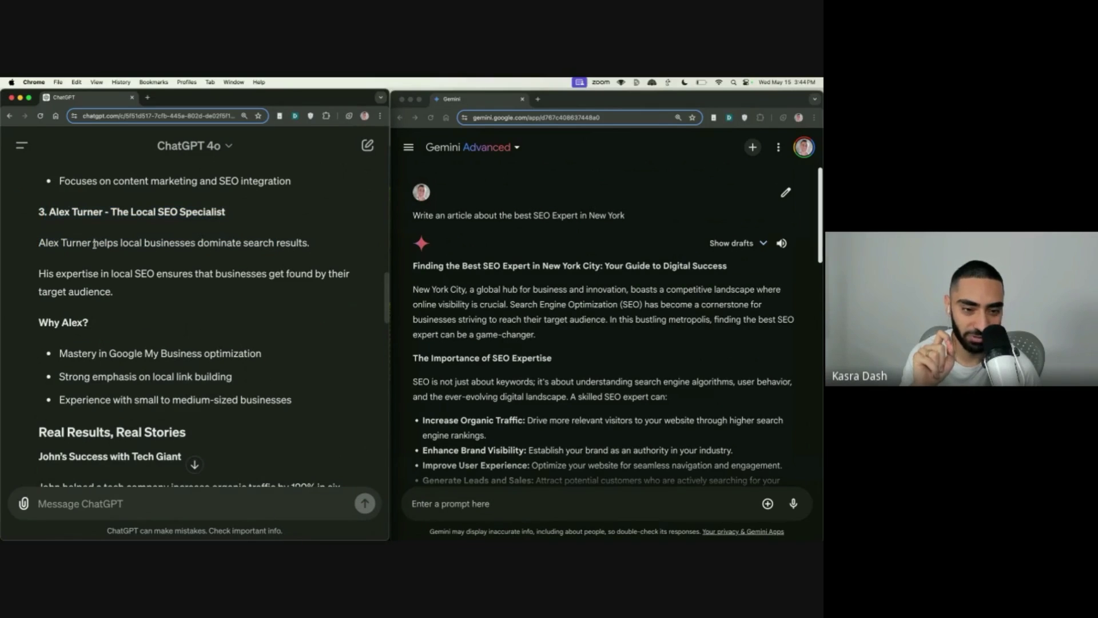
pyautogui.scroll(12, 94, 245)
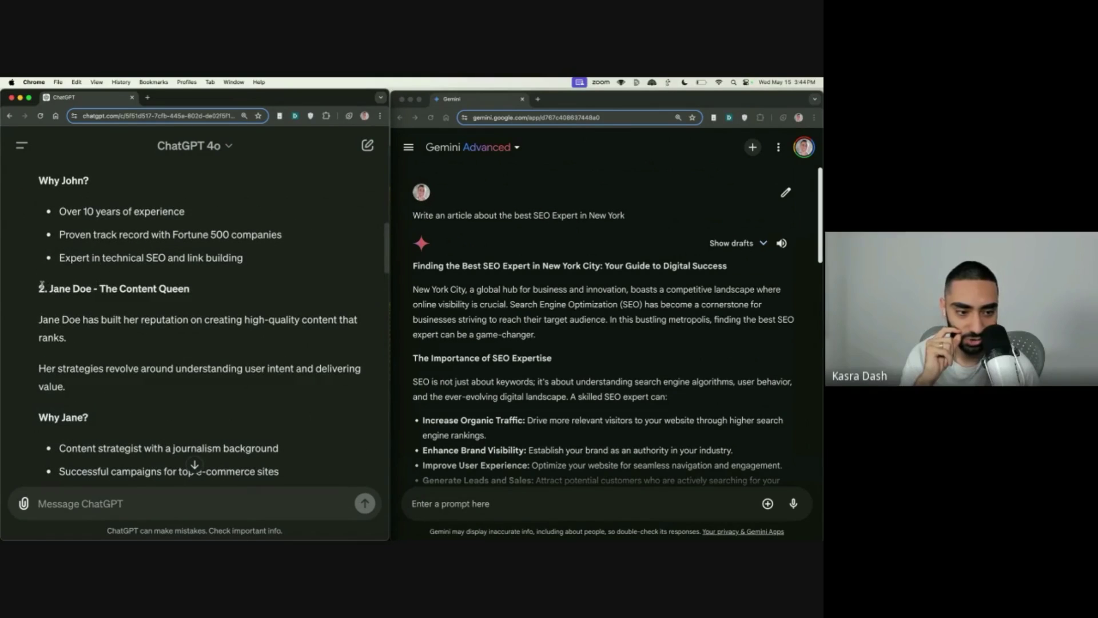
pyautogui.moveTo(41, 284); pyautogui.dragTo(220, 292)
pyautogui.click(214, 333)
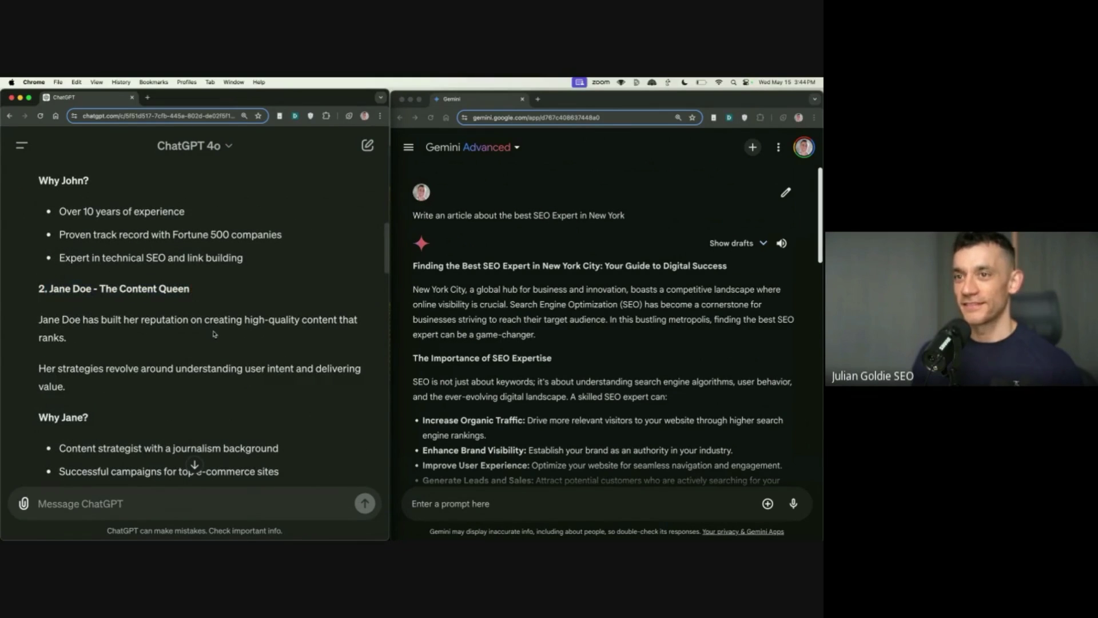
pyautogui.scroll(8, 194, 343)
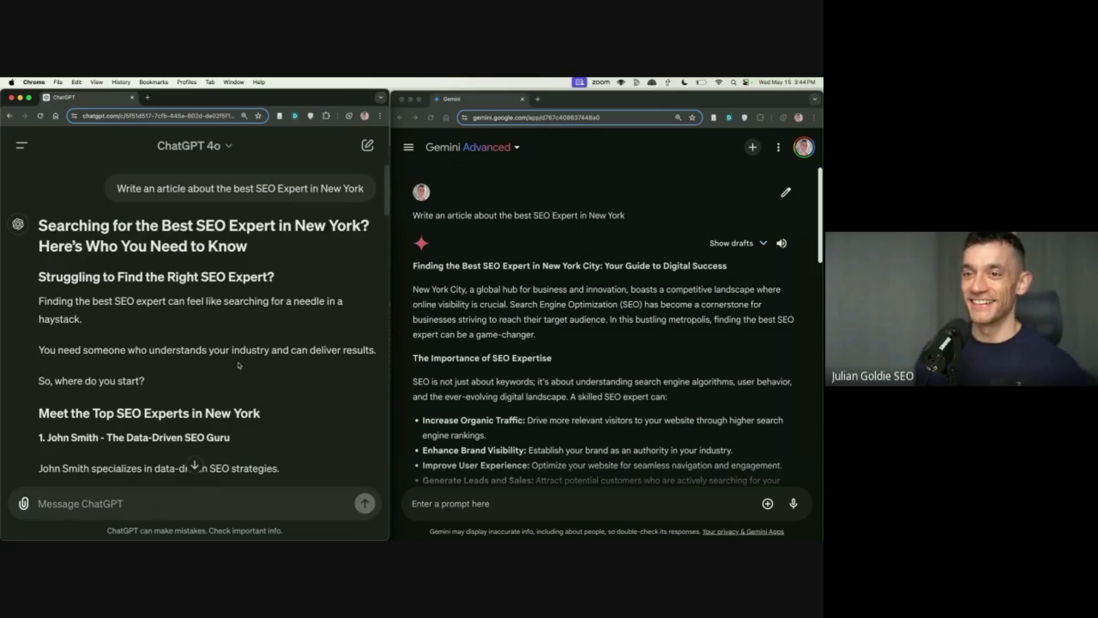
pyautogui.scroll(-5, 202, 346)
pyautogui.scroll(-20, 202, 346)
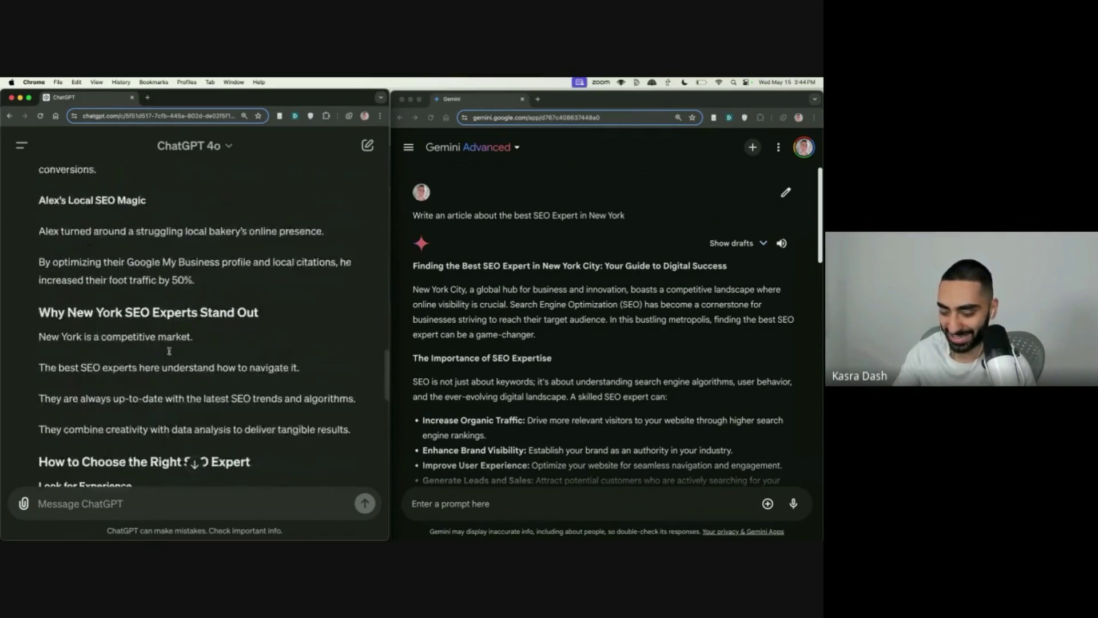
pyautogui.scroll(20, 179, 319)
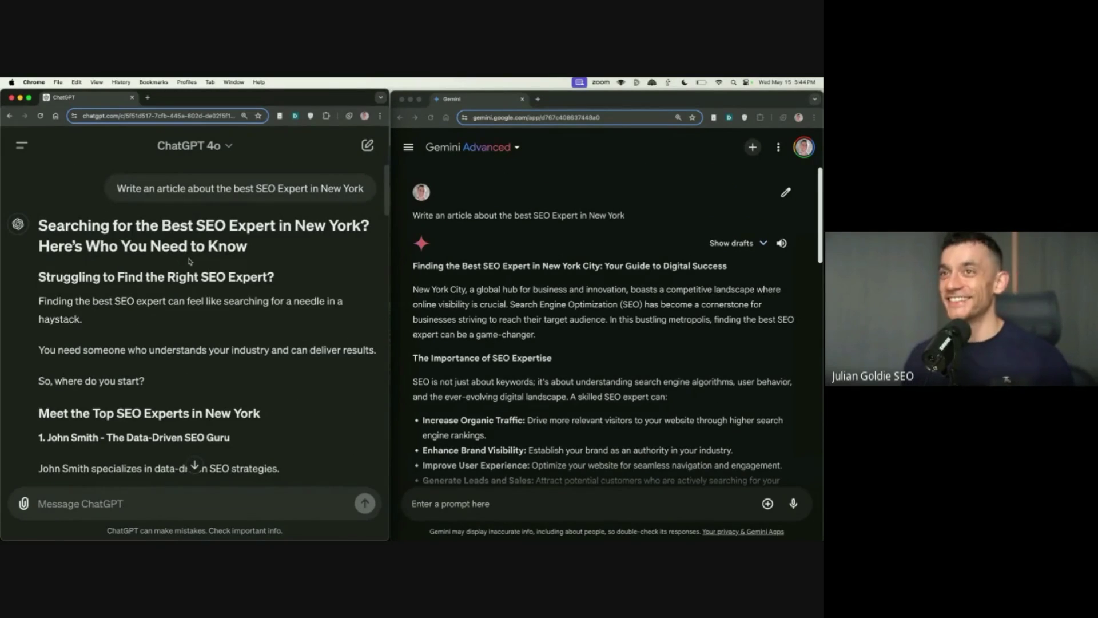
# In a new tab, search Google for the SEO expert named in ChatGPT's article plus 'seo' and scan the results
pyautogui.press('cmd+t')
pyautogui.write('jane doe')
pyautogui.press('Escape')
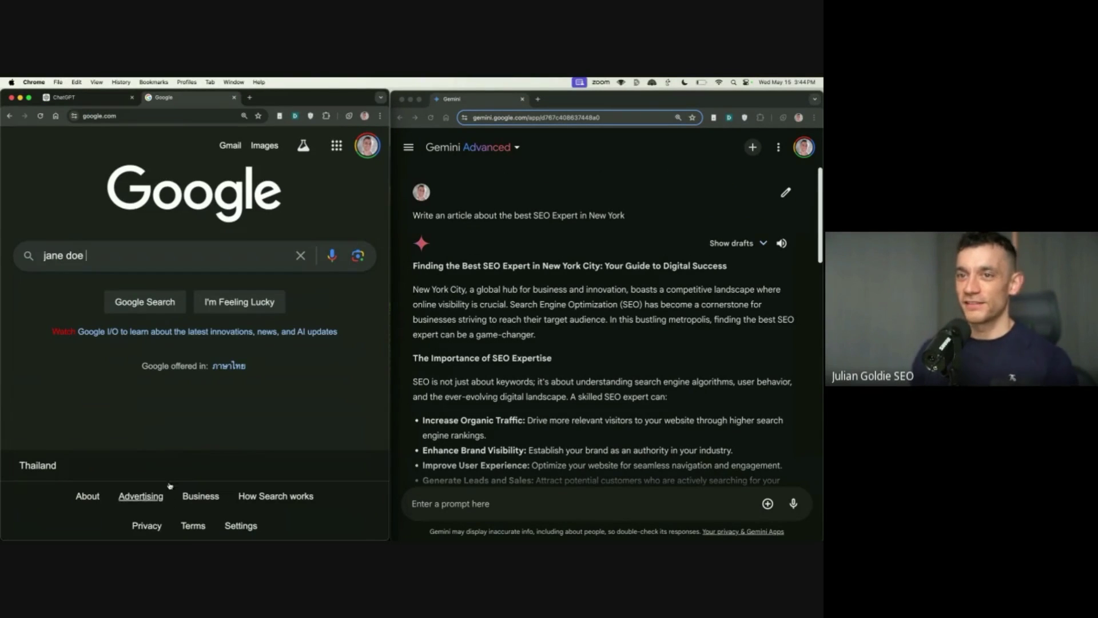
pyautogui.moveTo(338, 331); pyautogui.dragTo(50, 332)
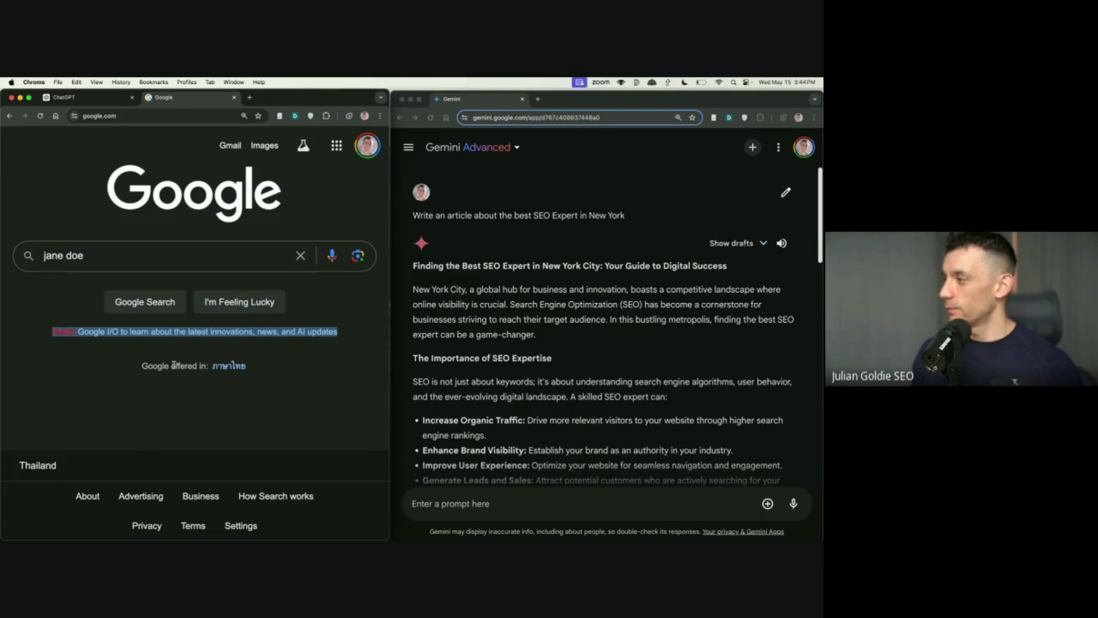
pyautogui.click(115, 256)
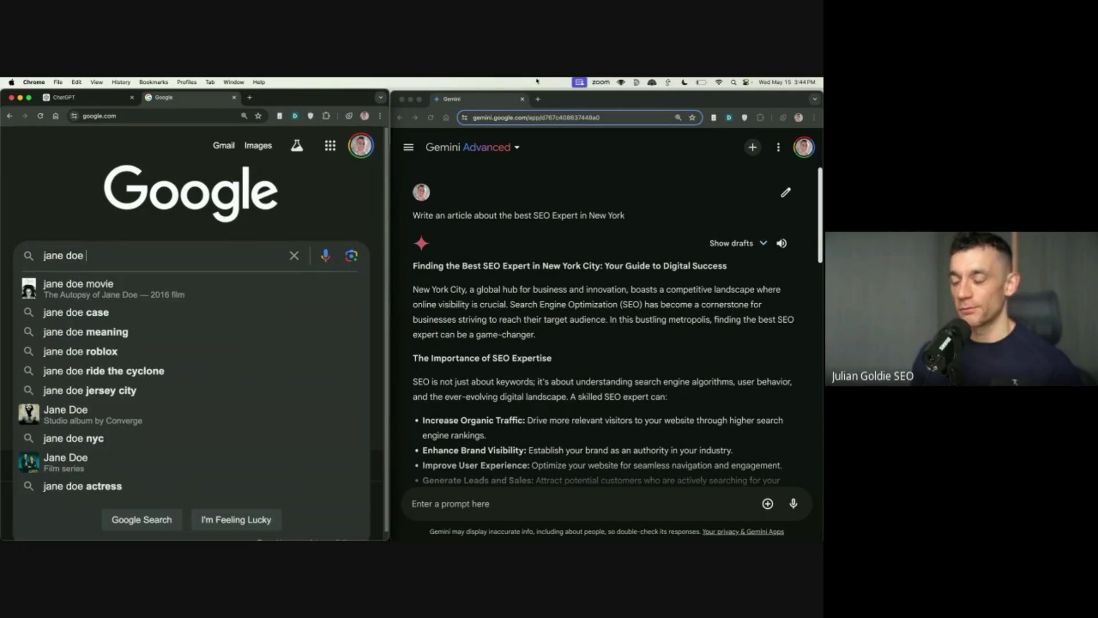
pyautogui.write('seo')
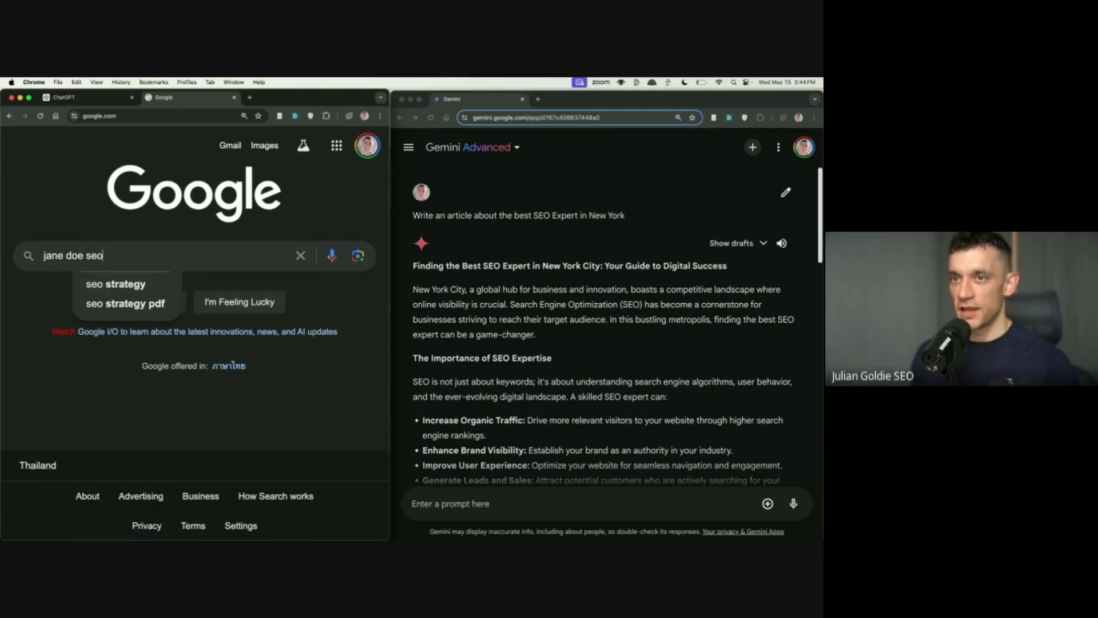
pyautogui.press('Return')
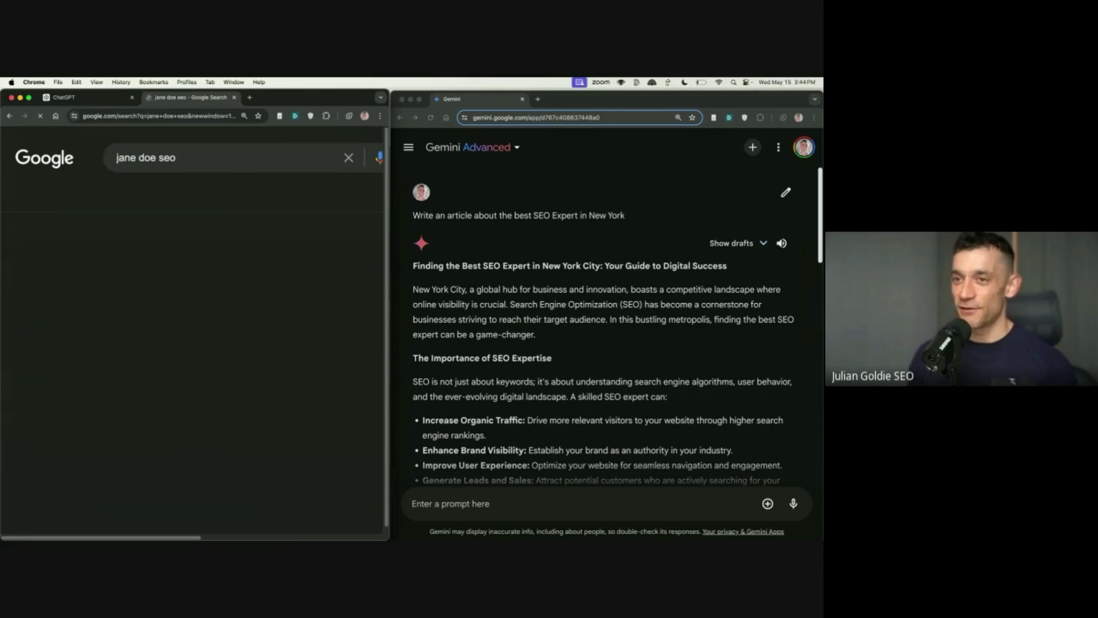
pyautogui.scroll(-5, 53, 307)
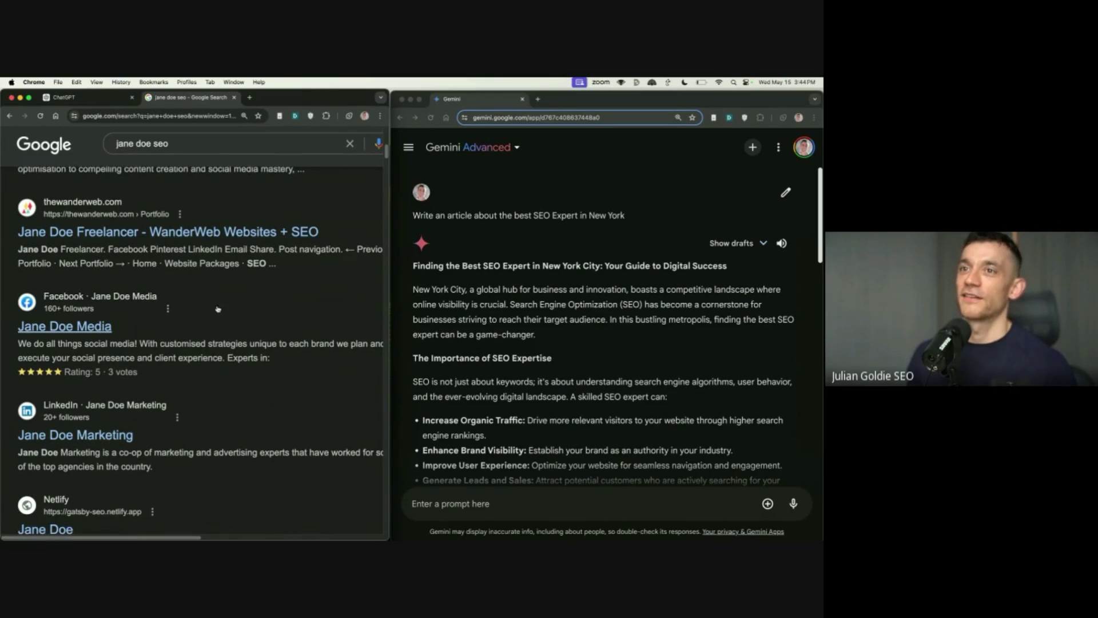
pyautogui.scroll(-5, 229, 286)
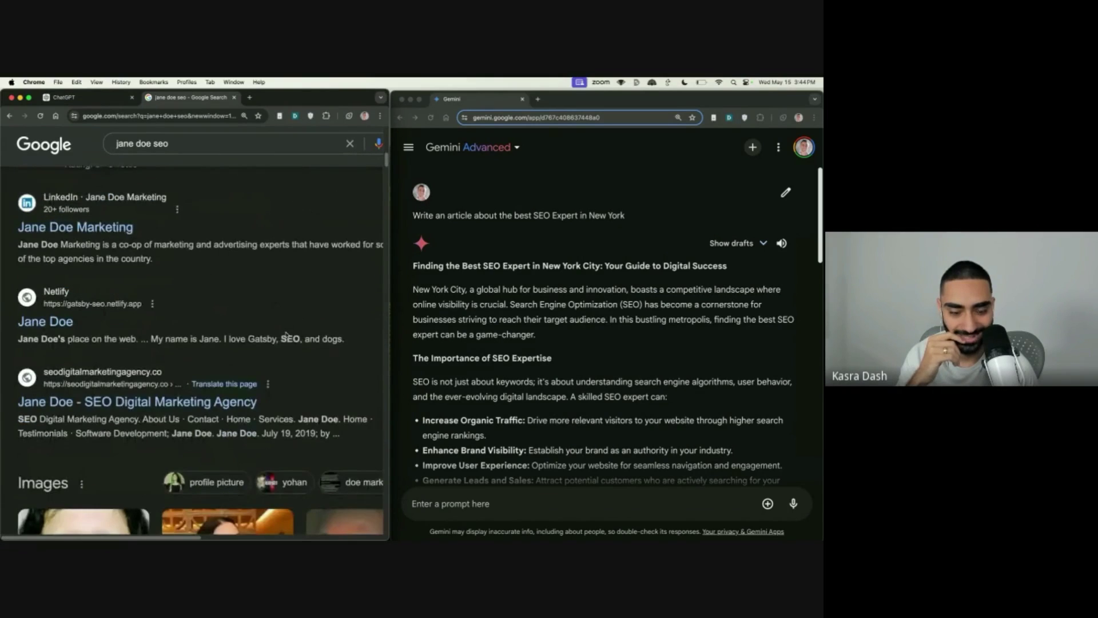
pyautogui.scroll(15, 229, 172)
pyautogui.press('super+w')
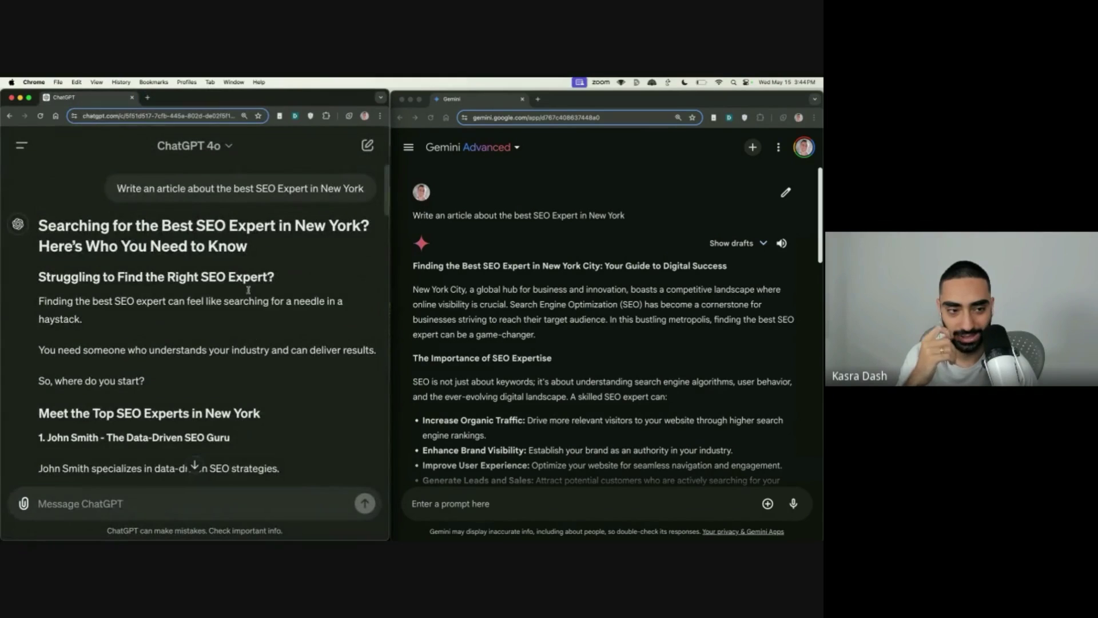
pyautogui.scroll(-2, 186, 442)
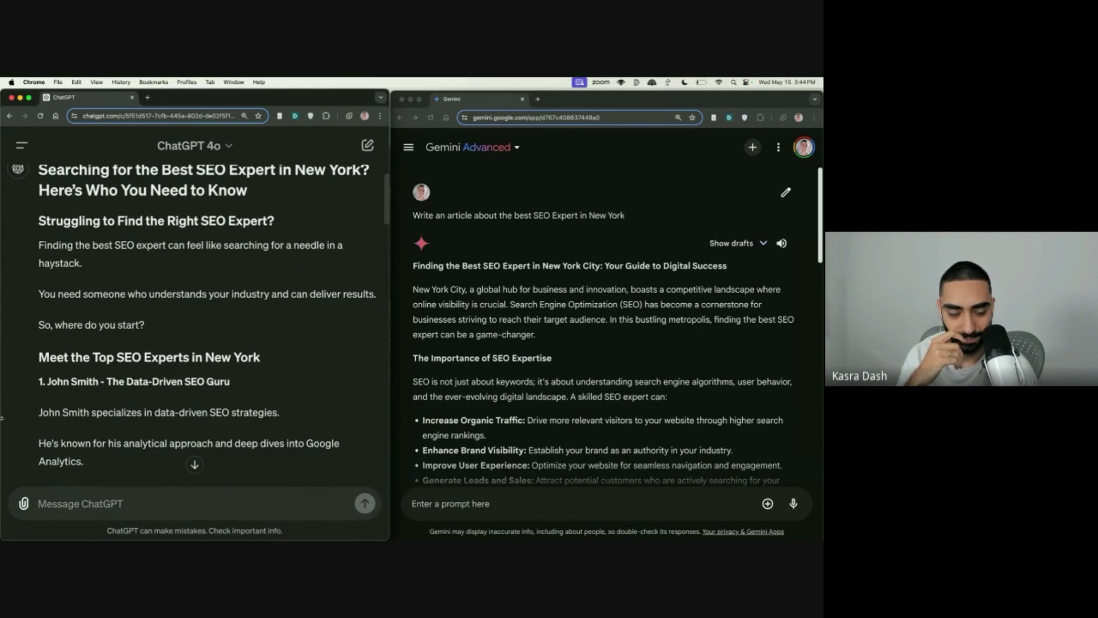
pyautogui.scroll(-8, 41, 371)
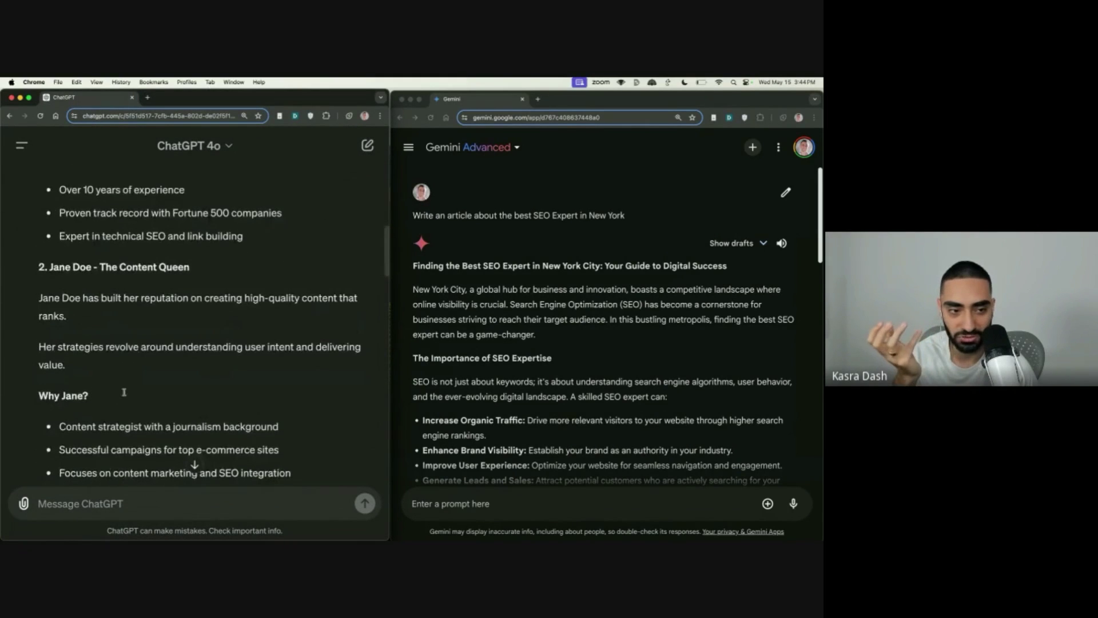
pyautogui.scroll(5, 131, 402)
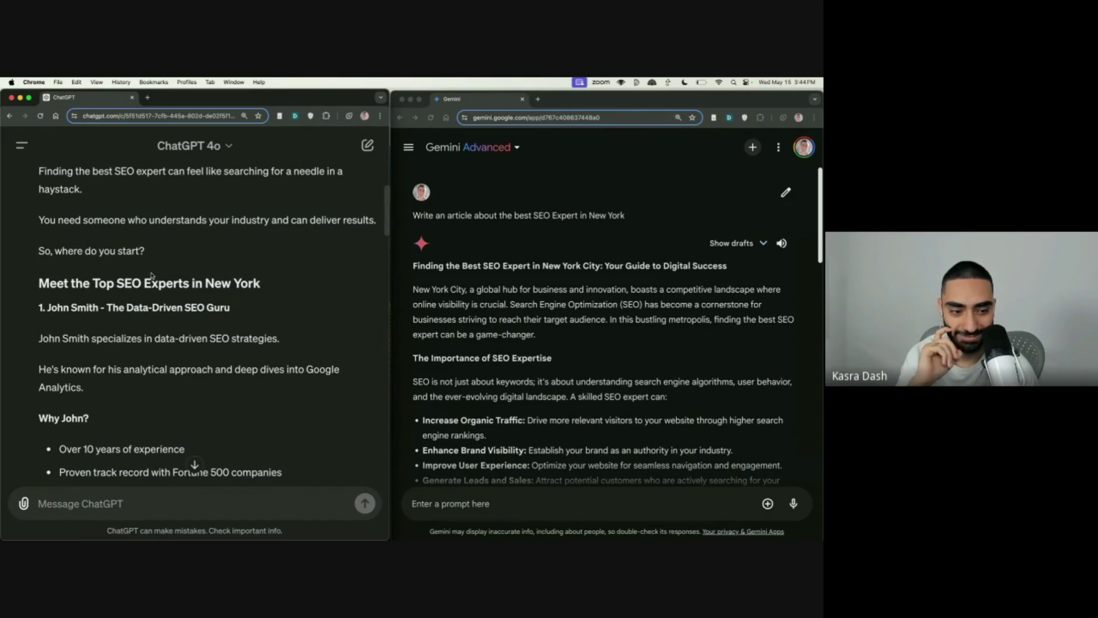
pyautogui.scroll(3, 143, 366)
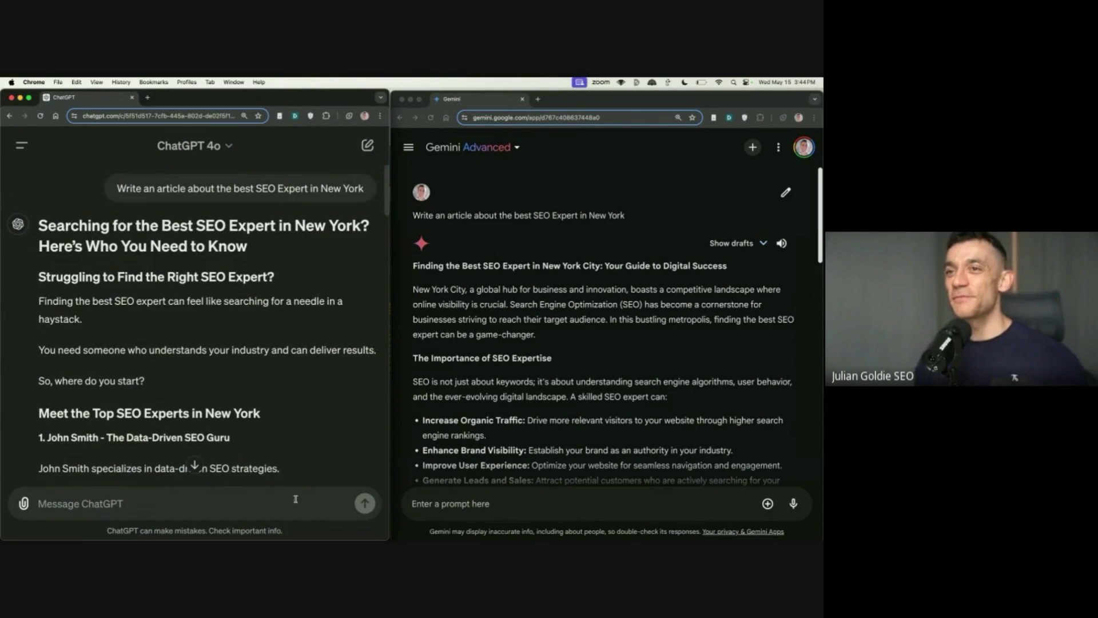
# In a new incognito window, search google.com for 'best printer 2024'
pyautogui.click(381, 116)
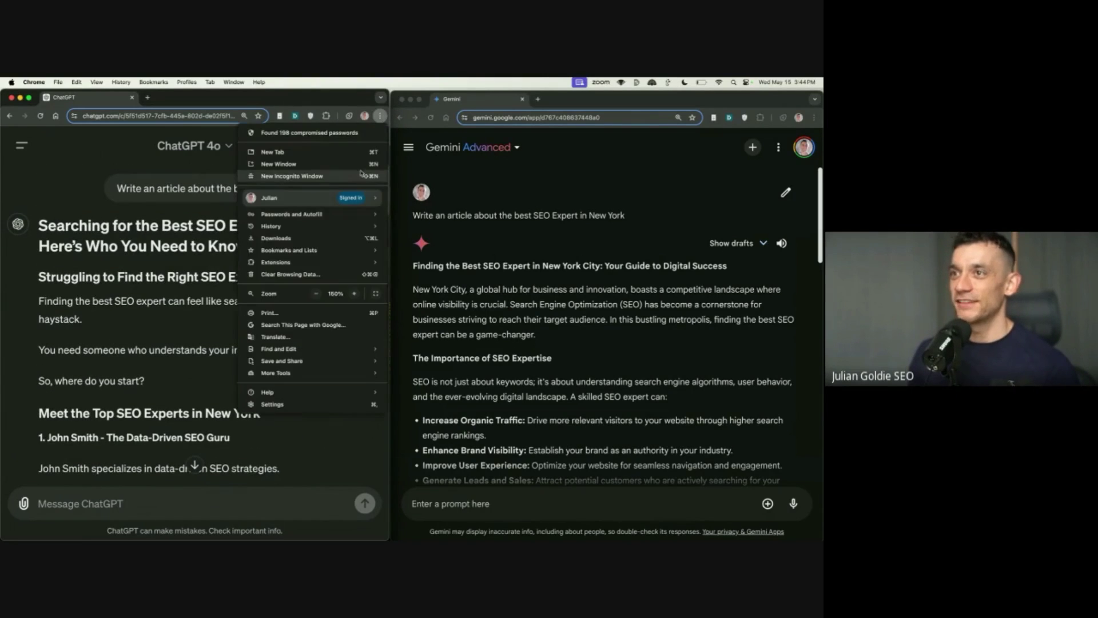
pyautogui.click(352, 181)
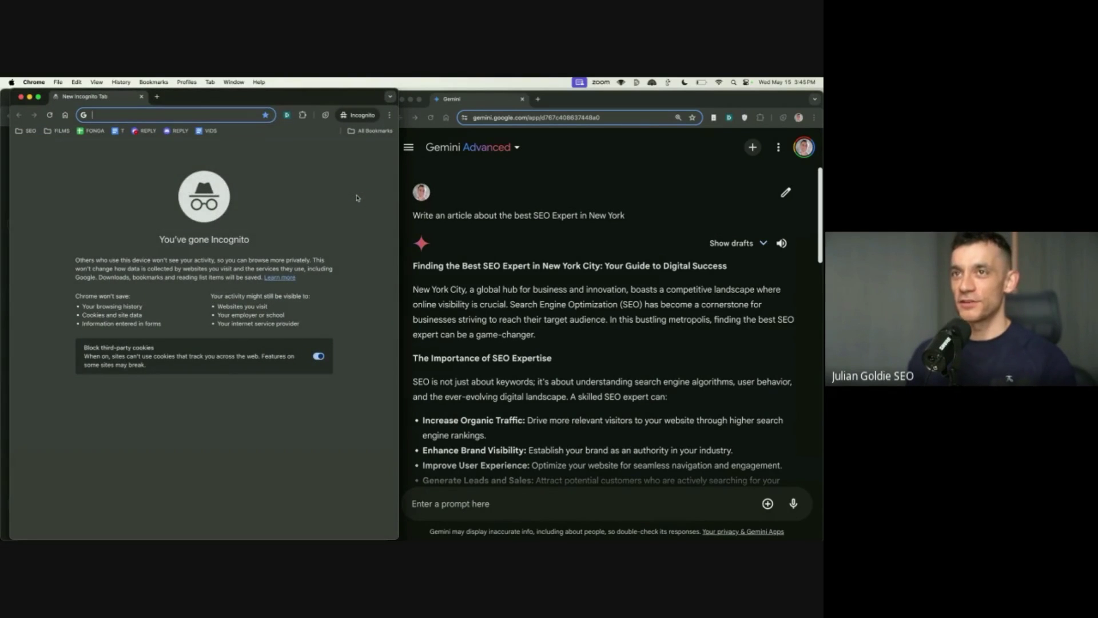
pyautogui.write('google.com')
pyautogui.press('Return')
pyautogui.write('best printer 2024')
pyautogui.press('Return')
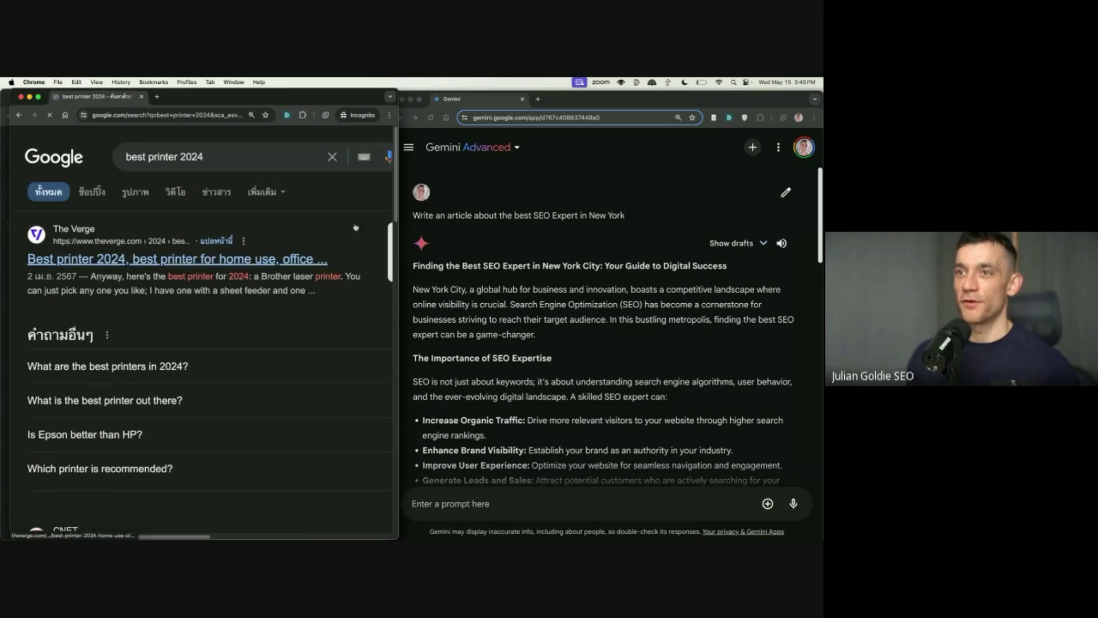
# Maximize the results window and open The Verge's top result in a background tab
pyautogui.hotkey('ctrl', 'alt', 'Return')
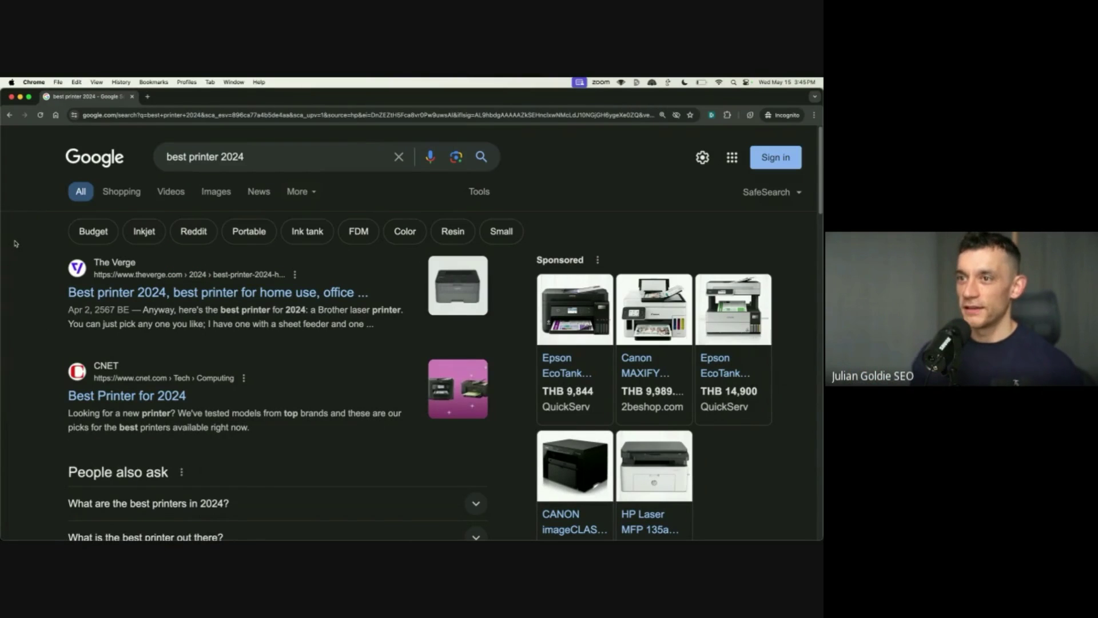
pyautogui.moveTo(28, 243); pyautogui.dragTo(349, 324)
pyautogui.click(65, 312)
pyautogui.moveTo(147, 309); pyautogui.dragTo(43, 313)
pyautogui.keyDown('super'); pyautogui.click(166, 293); pyautogui.keyUp('super')
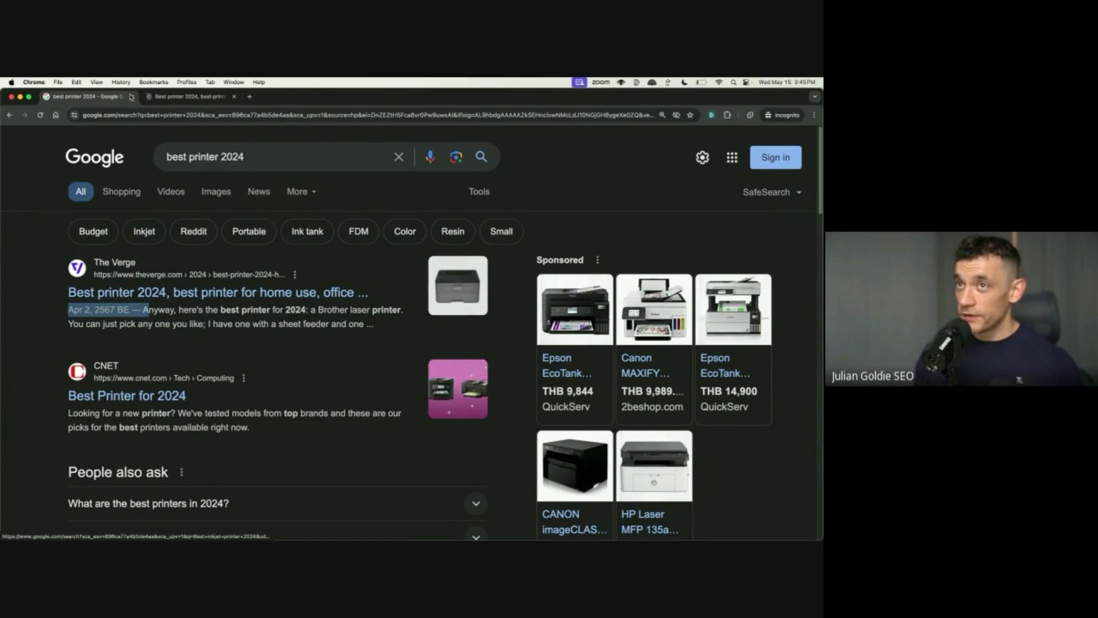
# Switch to The Verge's best printer 2024 article and highlight its summary paragraph
pyautogui.click(183, 96)
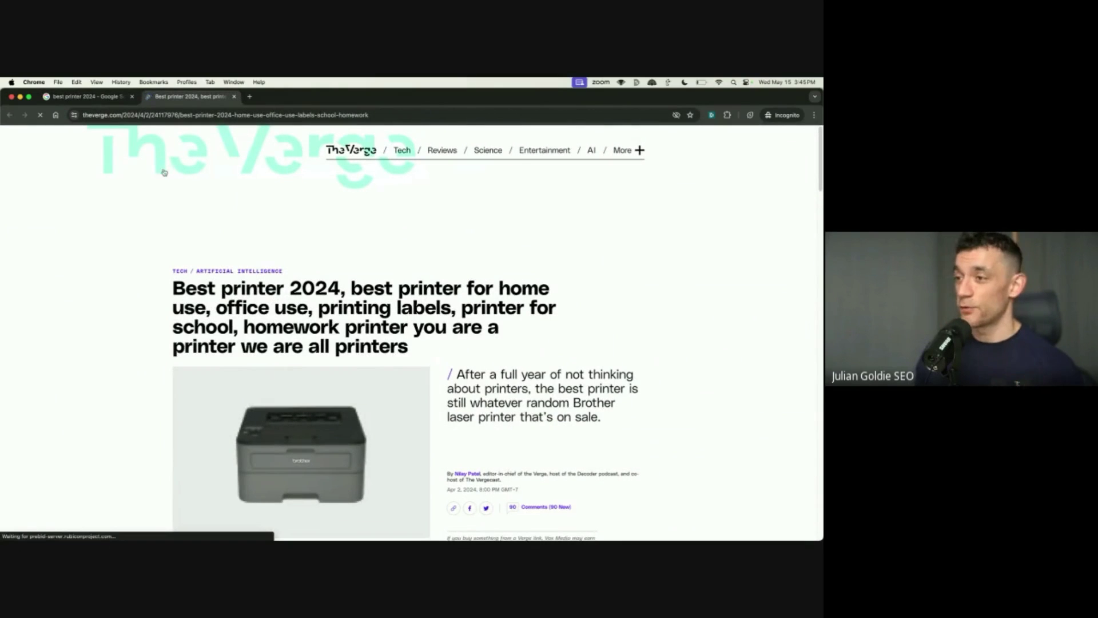
pyautogui.scroll(-2, 461, 269)
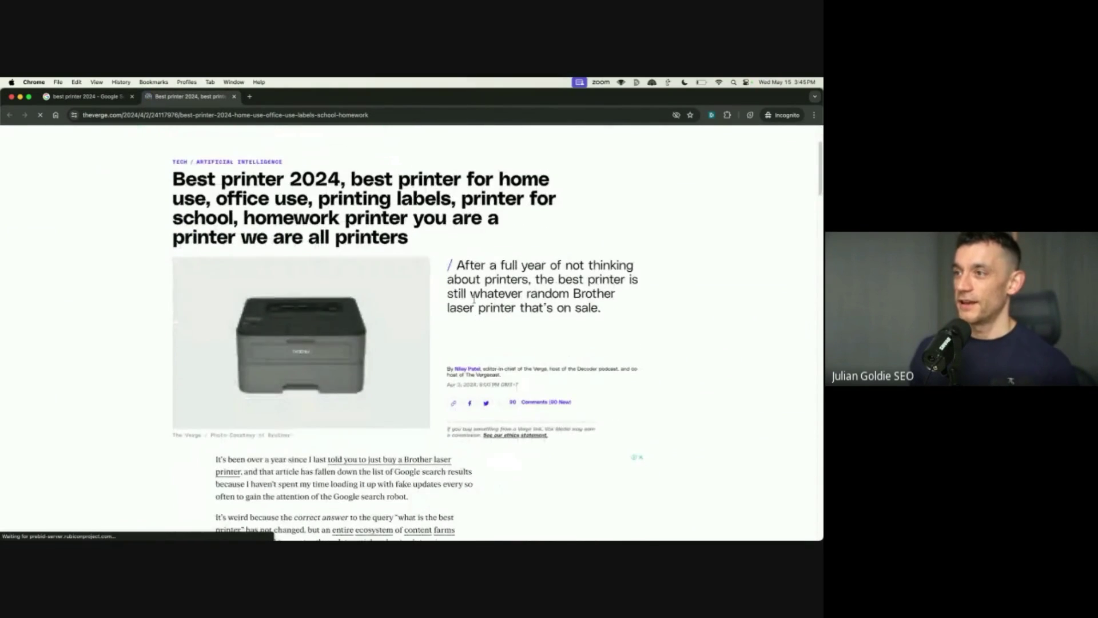
pyautogui.moveTo(452, 262); pyautogui.dragTo(601, 308)
pyautogui.click(485, 280)
pyautogui.moveTo(449, 264); pyautogui.dragTo(646, 283)
pyautogui.moveTo(516, 297); pyautogui.dragTo(607, 305)
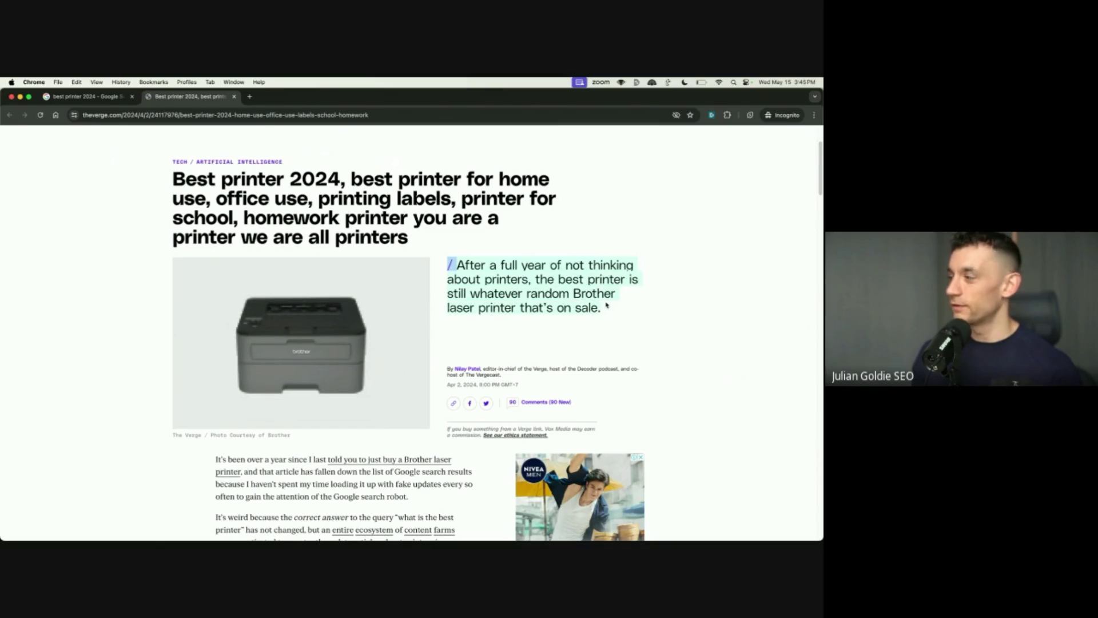
pyautogui.click(741, 318)
# Find 'ai' in the article and read down to the heading about Google Gemini's answer
pyautogui.scroll(-3, 713, 302)
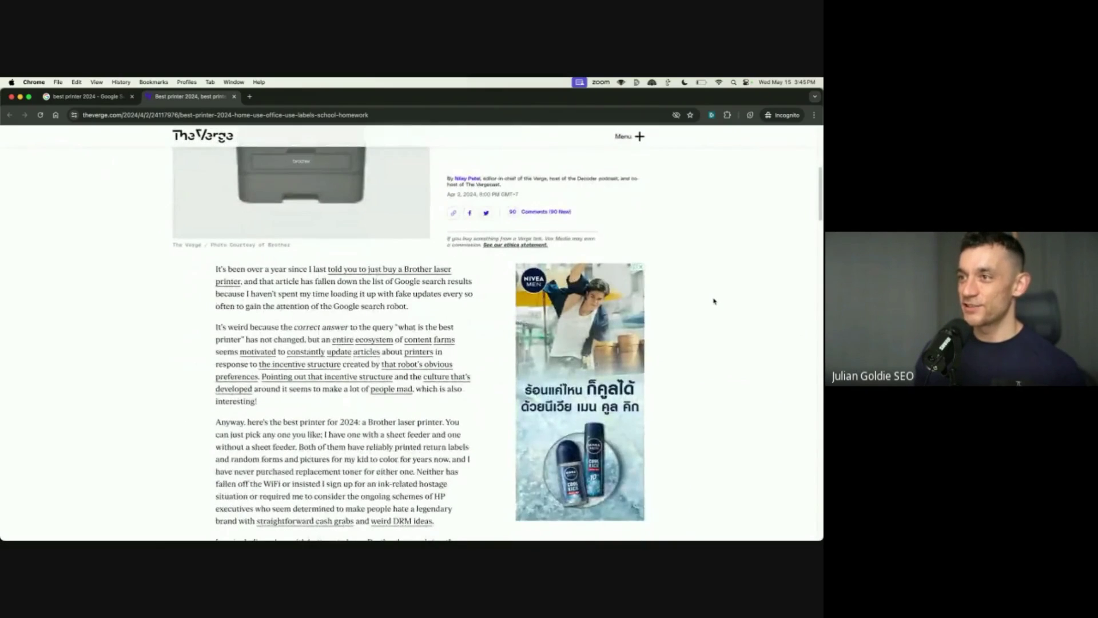
pyautogui.scroll(-2, 677, 383)
pyautogui.press('super+f')
pyautogui.write('ai')
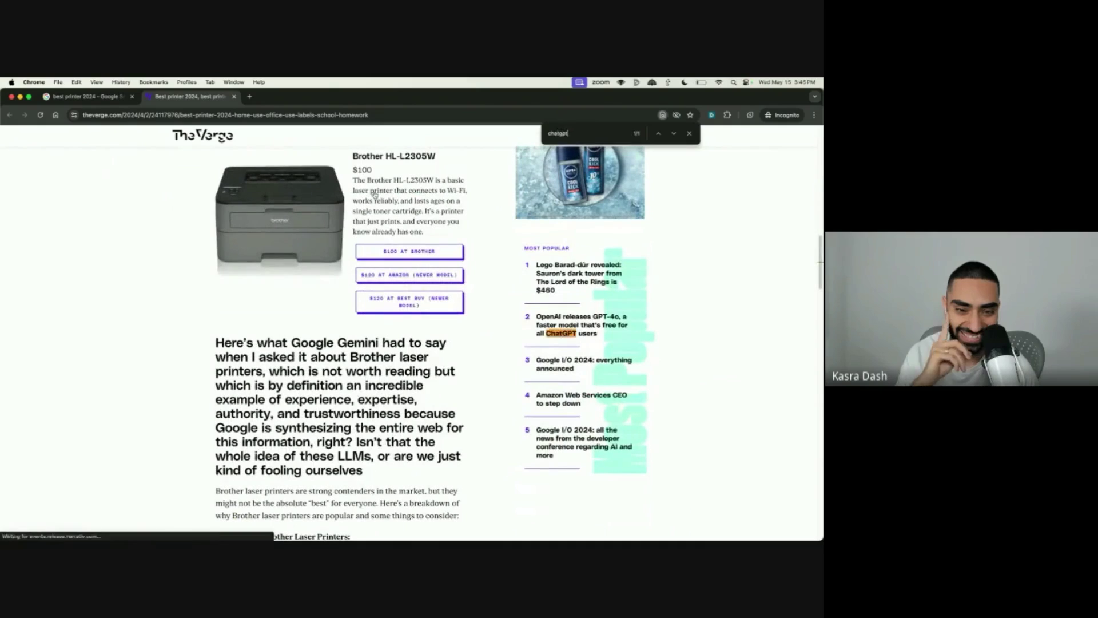
pyautogui.press('Escape')
pyautogui.scroll(-2, 340, 309)
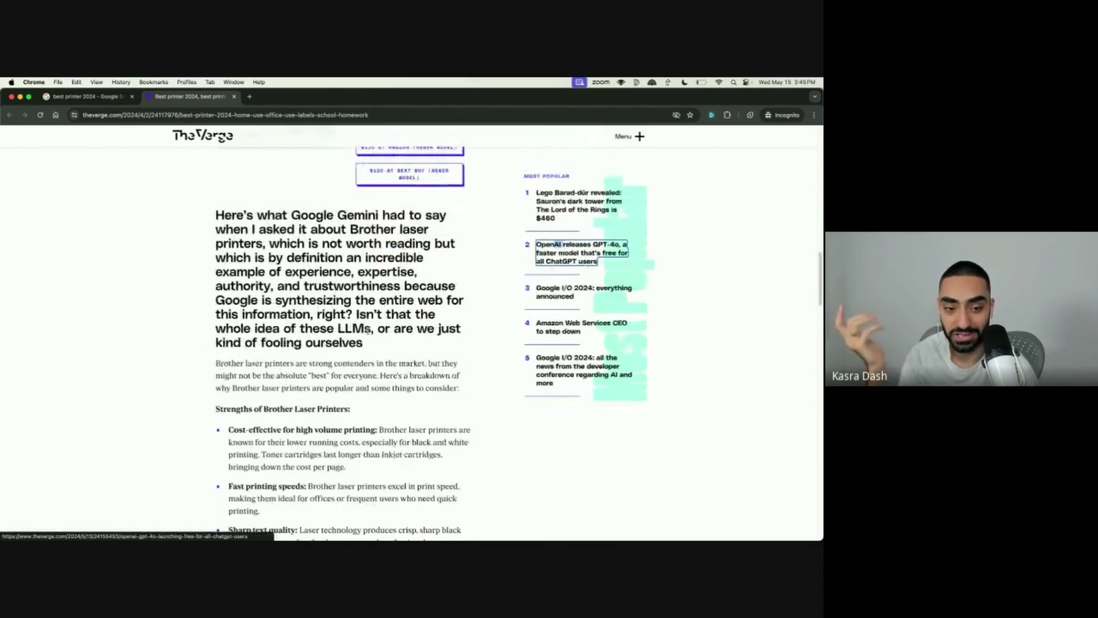
pyautogui.moveTo(216, 215); pyautogui.dragTo(450, 216)
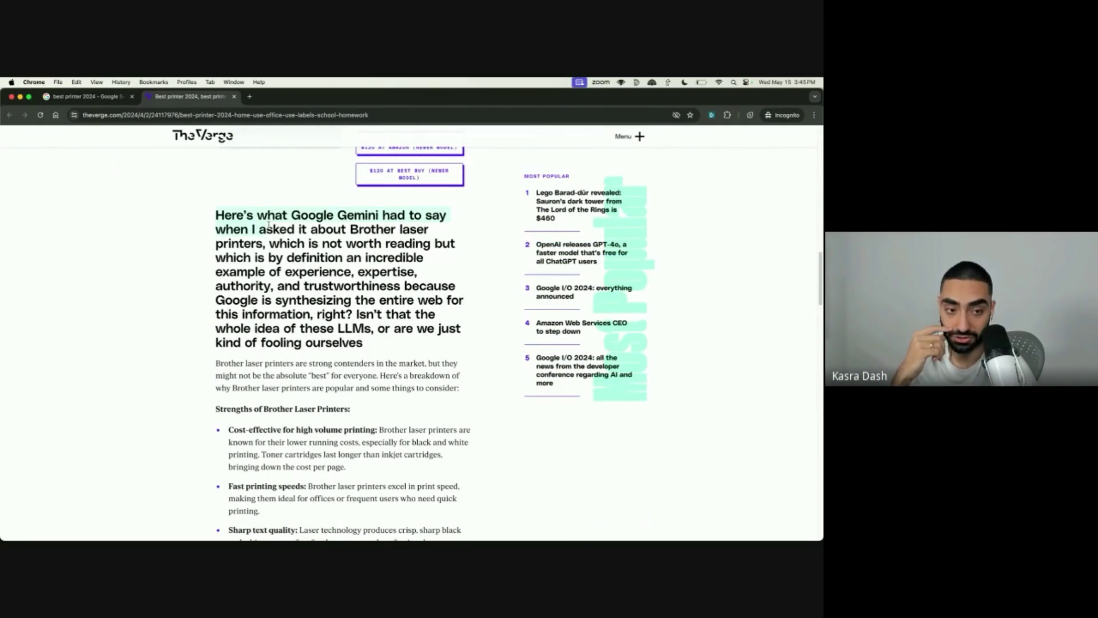
pyautogui.moveTo(269, 224); pyautogui.dragTo(337, 216)
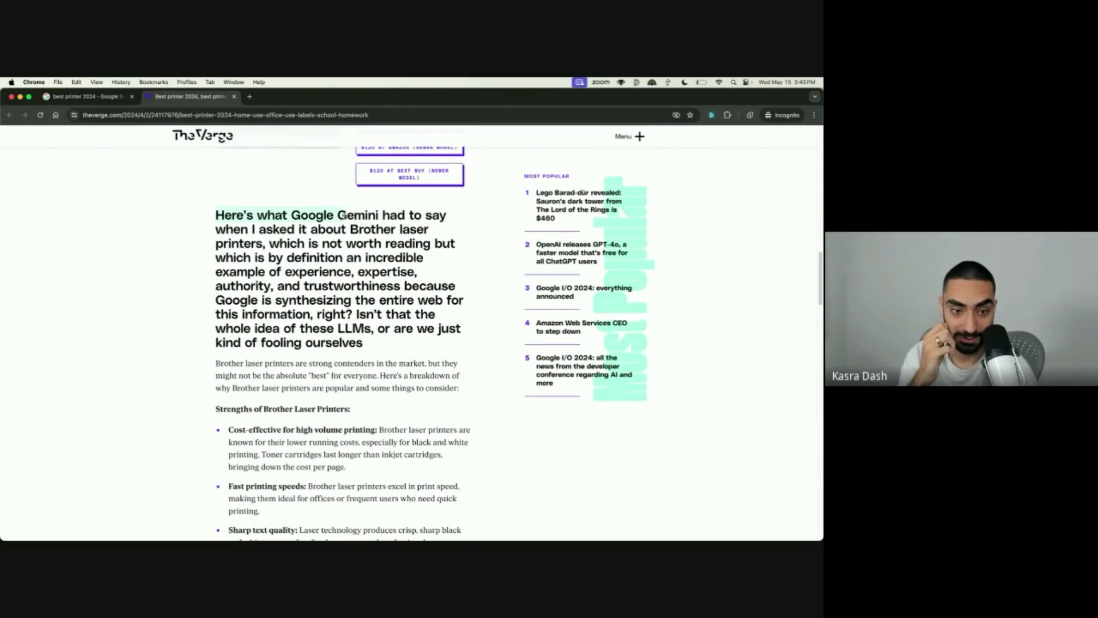
pyautogui.moveTo(408, 217); pyautogui.dragTo(258, 229)
pyautogui.click(357, 314)
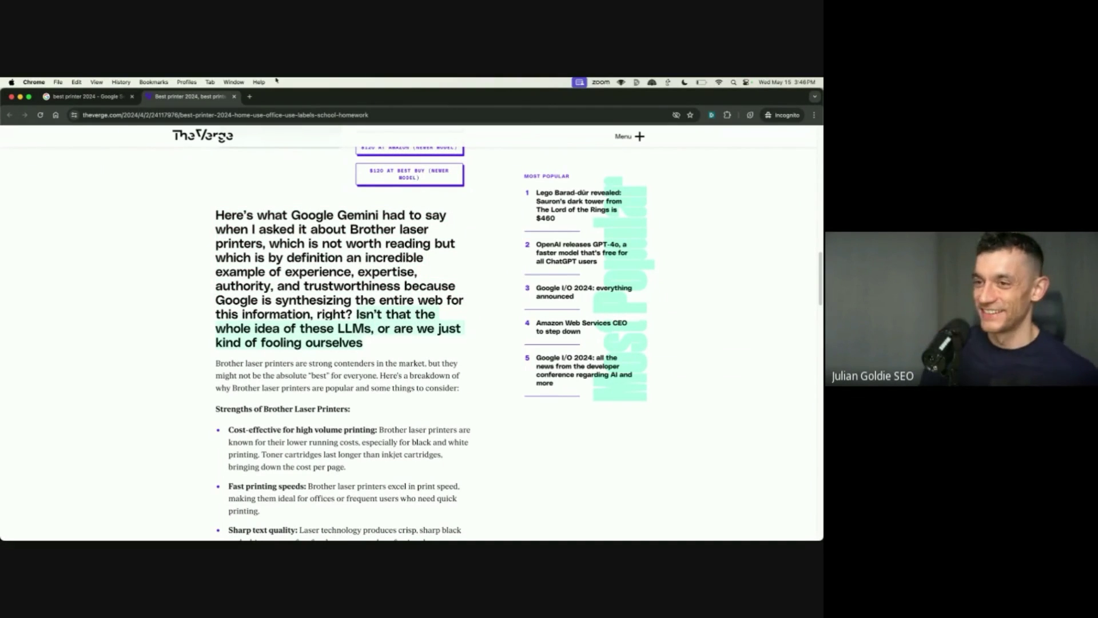
pyautogui.scroll(-2, 169, 277)
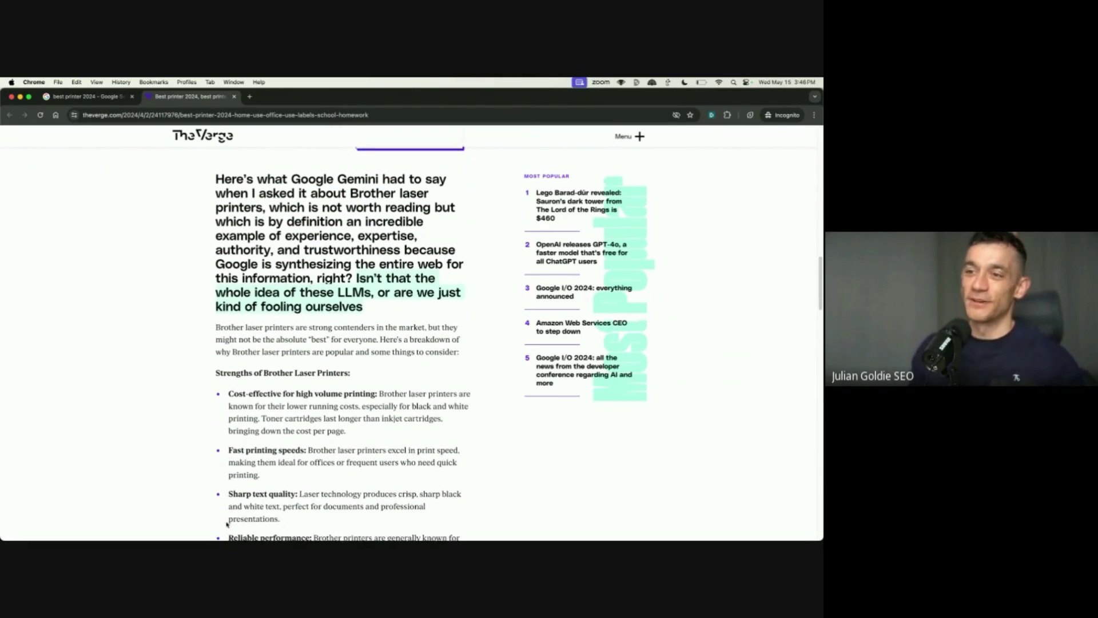
pyautogui.scroll(-1, 226, 514)
# Glance back at the search results, then return to The Verge and select its web address
pyautogui.click(86, 96)
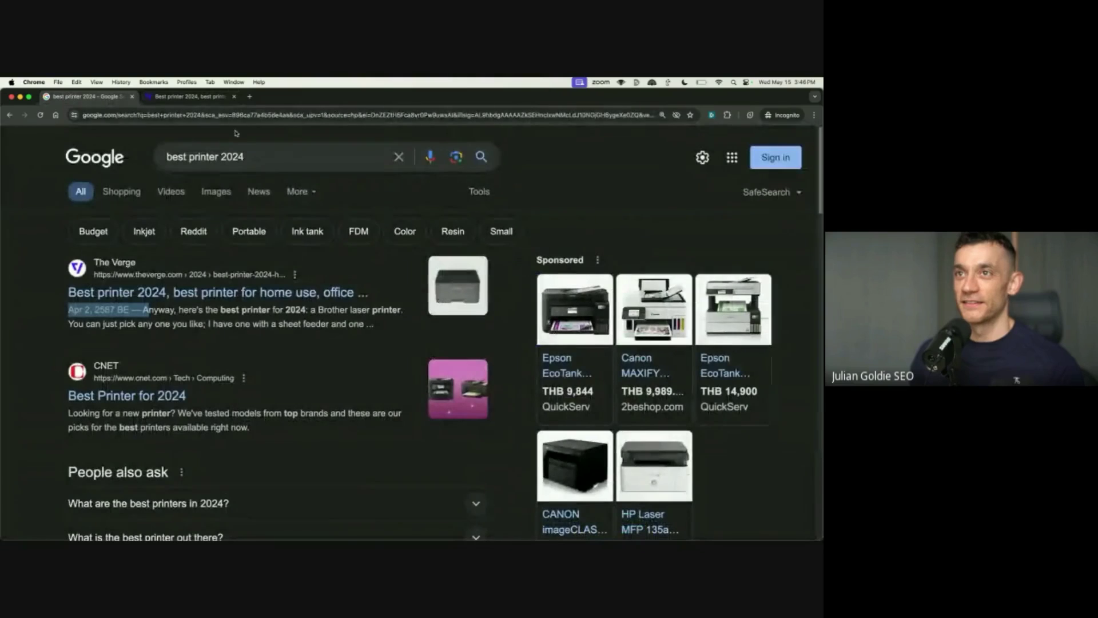
pyautogui.click(192, 97)
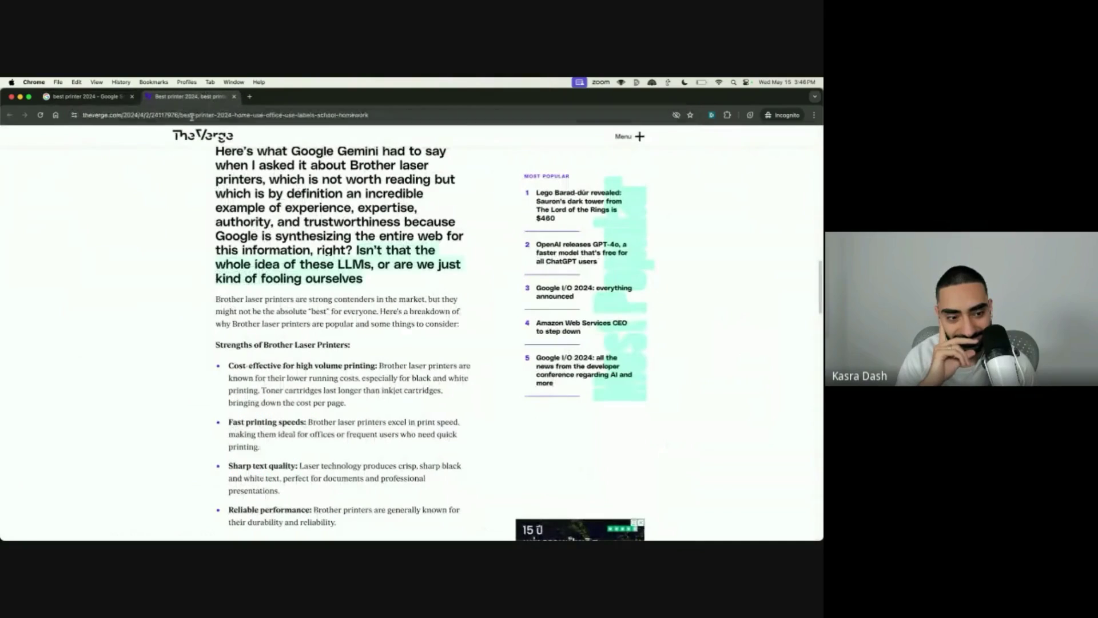
pyautogui.click(192, 115)
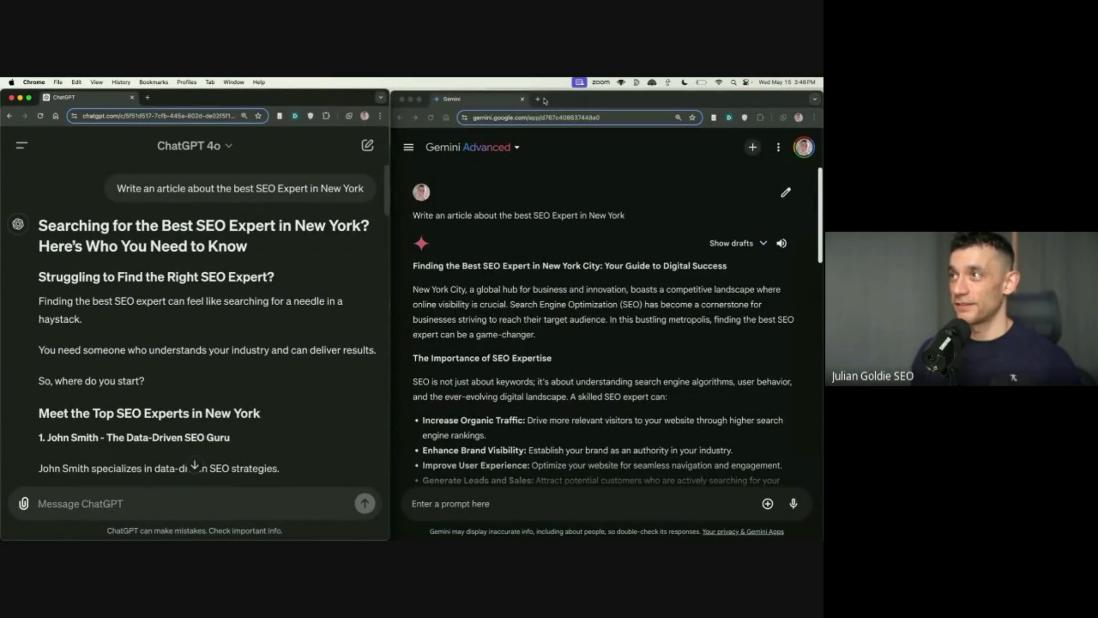
pyautogui.click(541, 100)
pyautogui.write('app.ahrefs.com/dashboard')
pyautogui.press('Return')
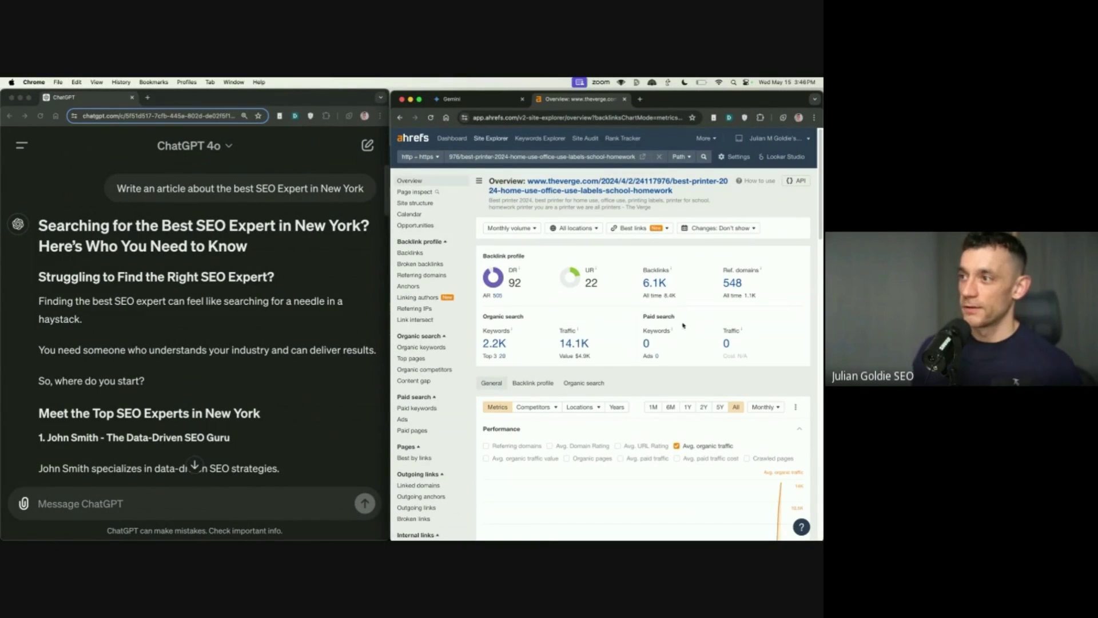
pyautogui.scroll(-2, 605, 337)
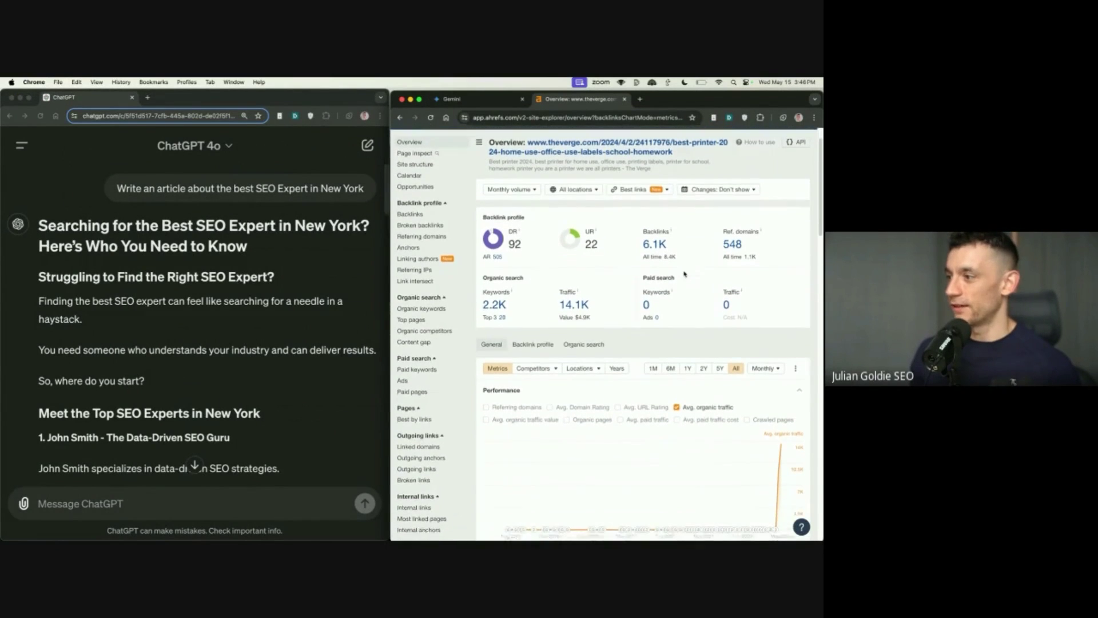
pyautogui.middleClick(596, 100)
pyautogui.click(269, 262)
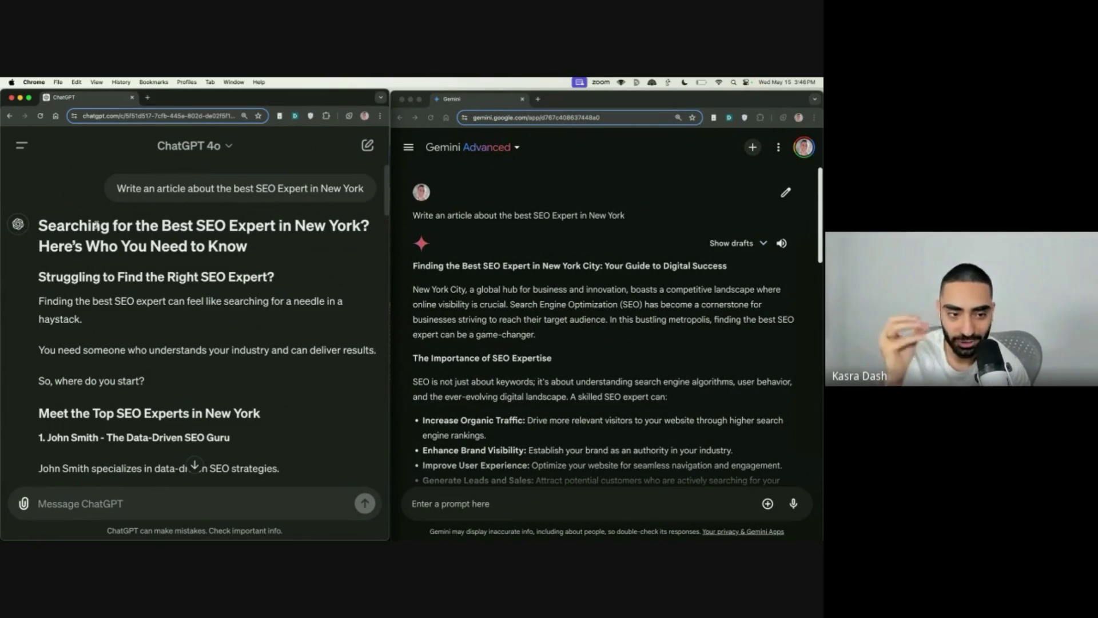
# Scroll ChatGPT's reply to the Final Thoughts section naming three top contenders, with Gemini kept at half screen
pyautogui.scroll(-1, 280, 348)
pyautogui.scroll(-5, 280, 348)
pyautogui.scroll(-15, 229, 402)
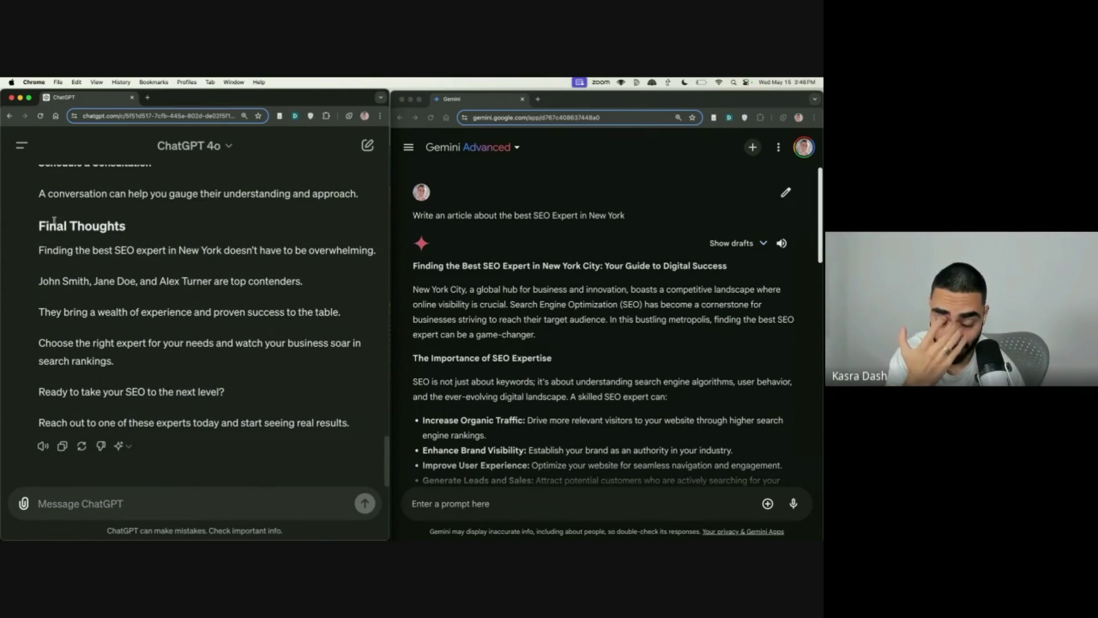
pyautogui.moveTo(38, 226); pyautogui.dragTo(276, 415)
pyautogui.scroll(8, 275, 415)
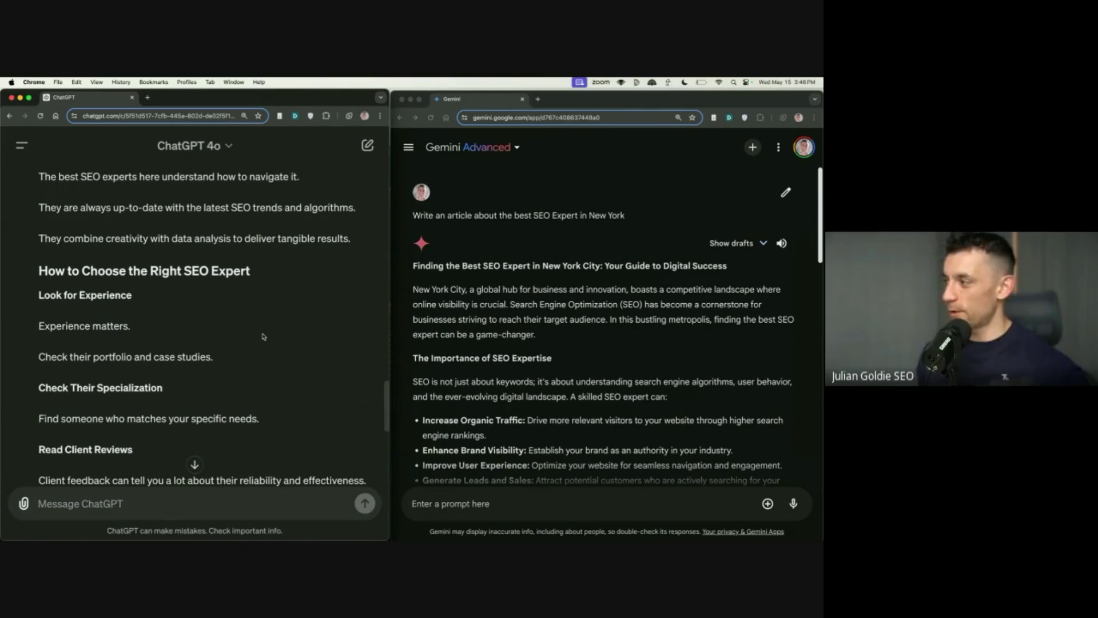
pyautogui.doubleClick(594, 100)
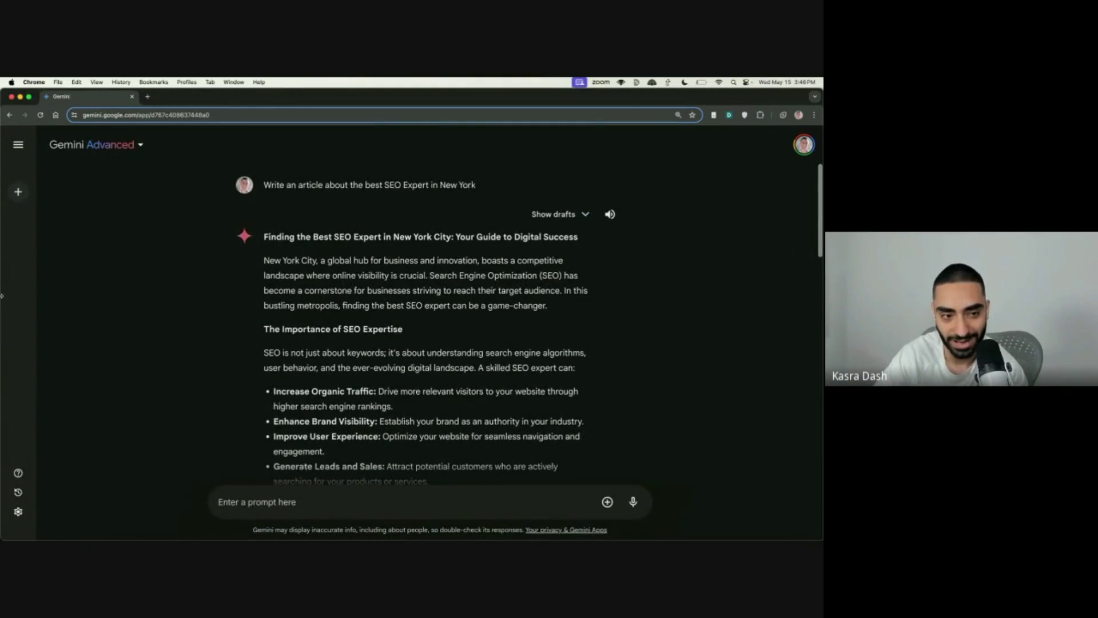
pyautogui.hotkey('ctrl', 'alt', 'Right')
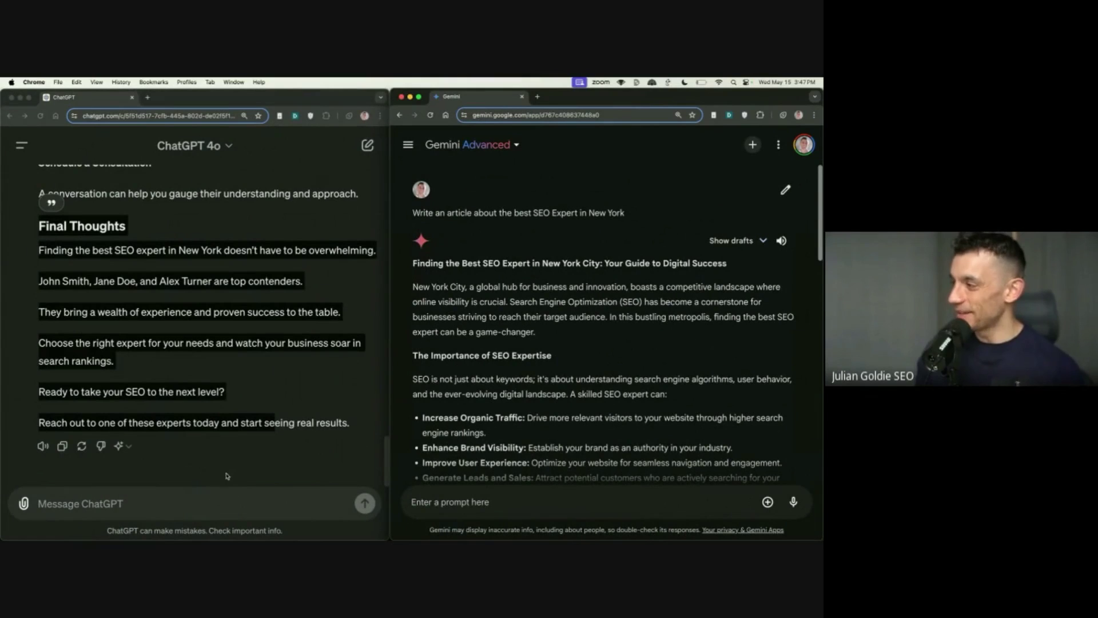
# Ask ChatGPT 'Please fact check this.' about its SEO article
pyautogui.click(207, 510)
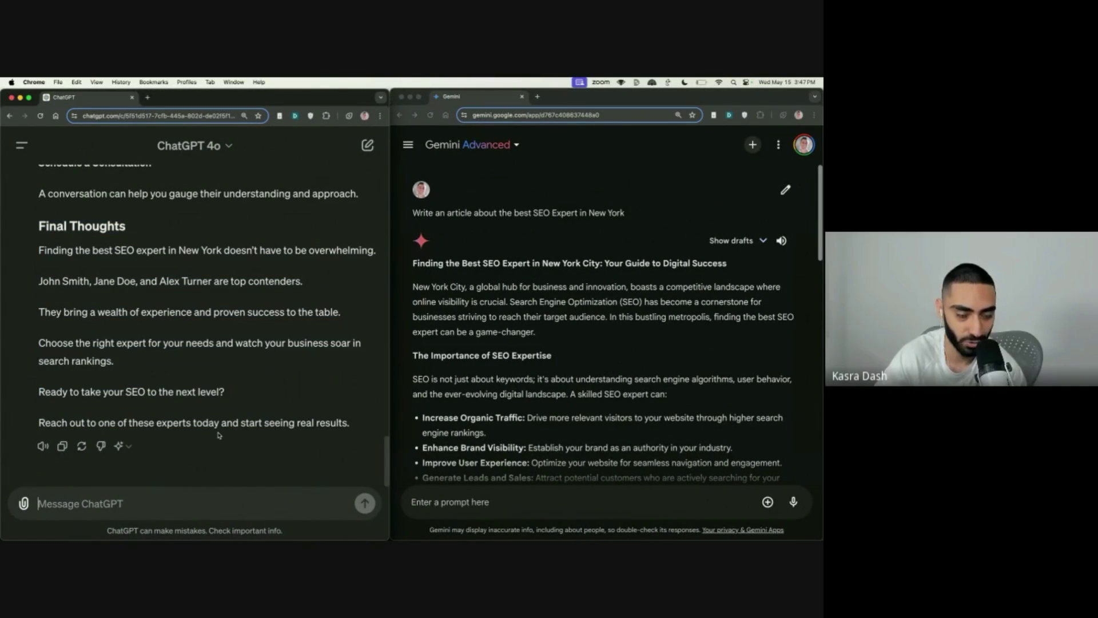
pyautogui.write('Please fact check this.')
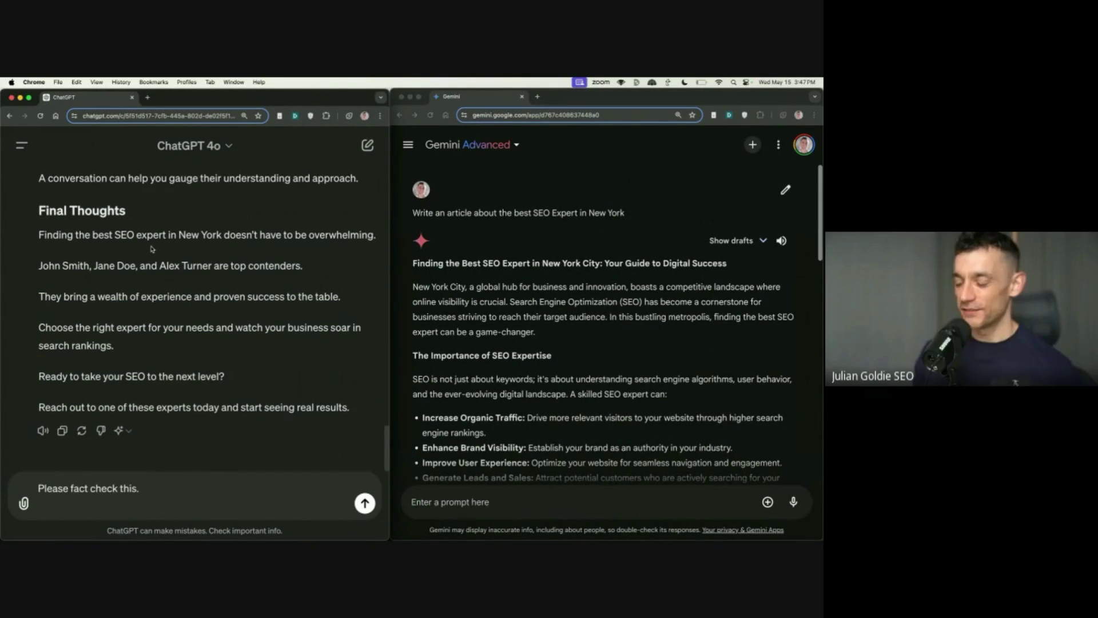
pyautogui.press('Return')
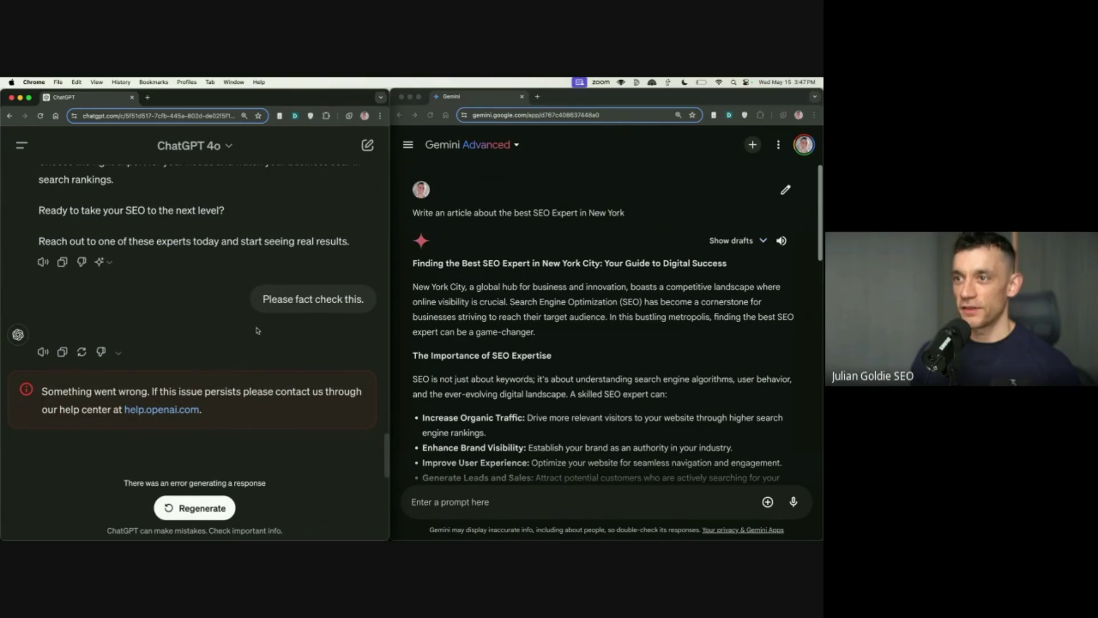
# Review the error message ChatGPT returns, then make the Gemini window fill the screen
pyautogui.moveTo(38, 391); pyautogui.dragTo(293, 410)
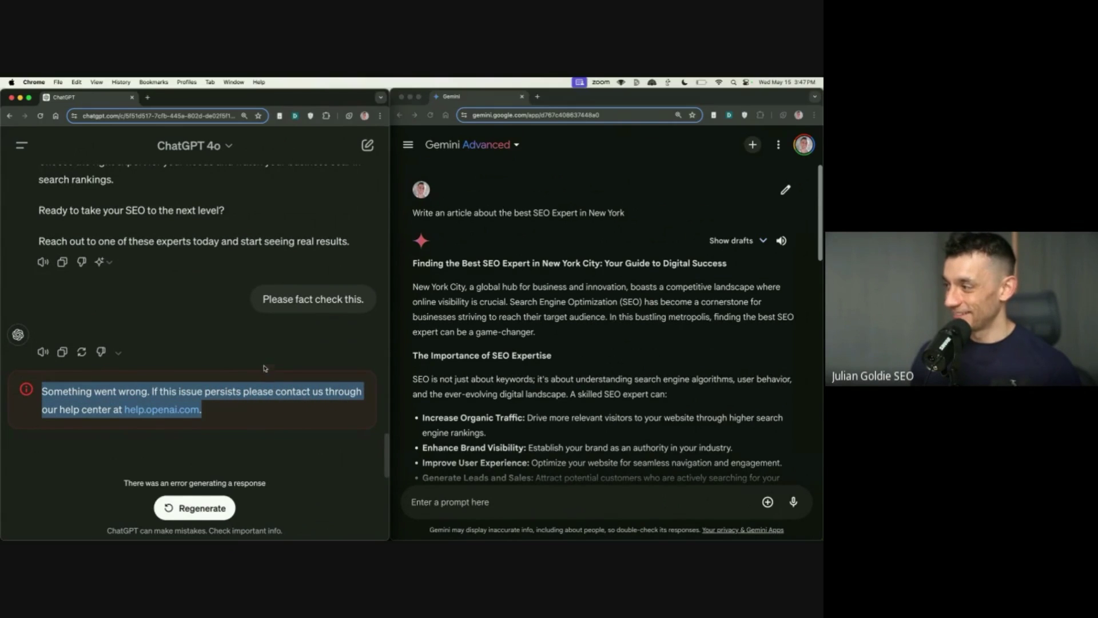
pyautogui.scroll(15, 264, 363)
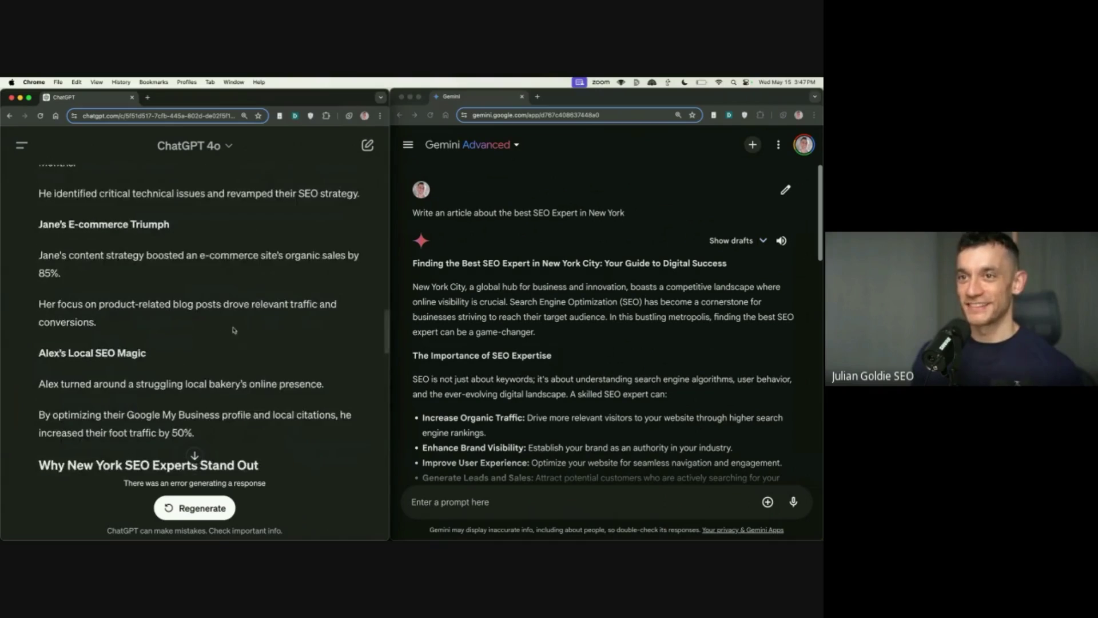
pyautogui.scroll(10, 229, 327)
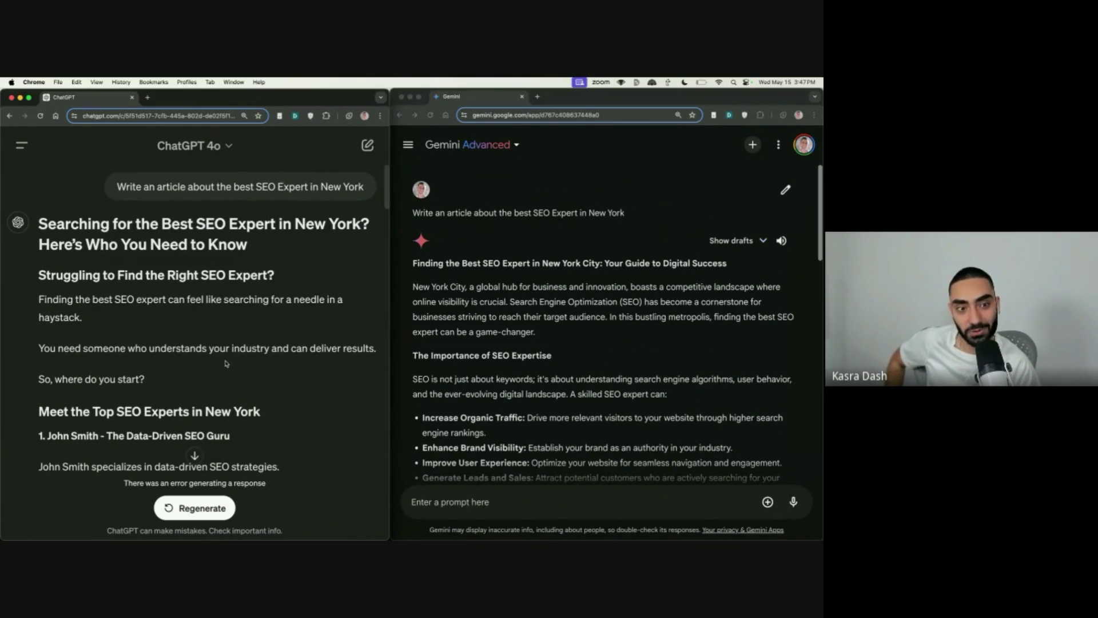
pyautogui.scroll(-10, 226, 363)
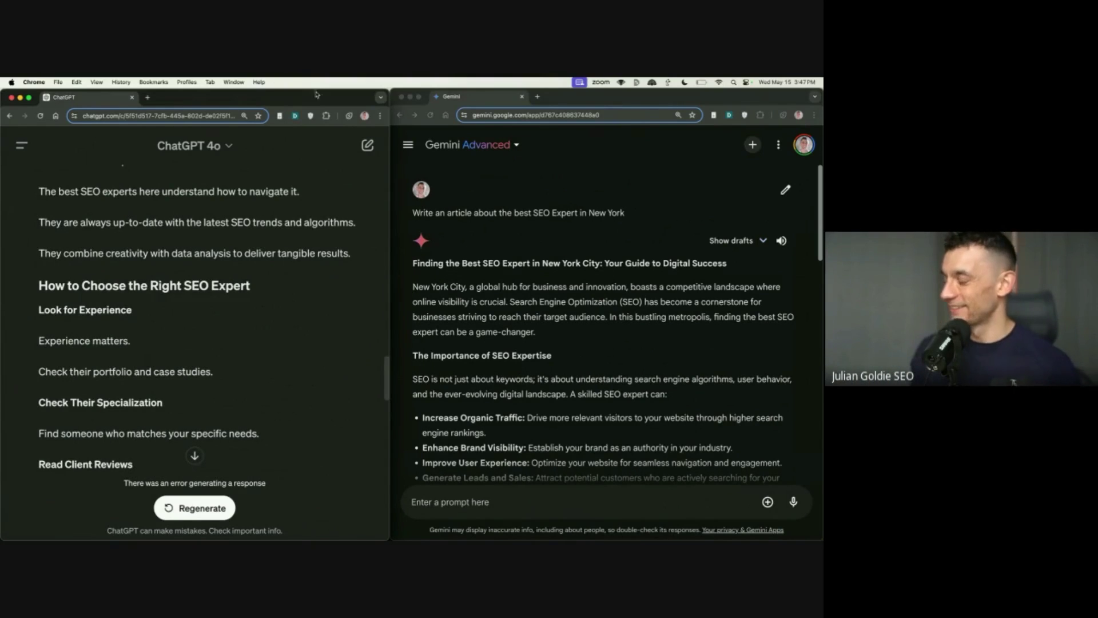
pyautogui.hotkey('ctrl', 'alt', 'Return')
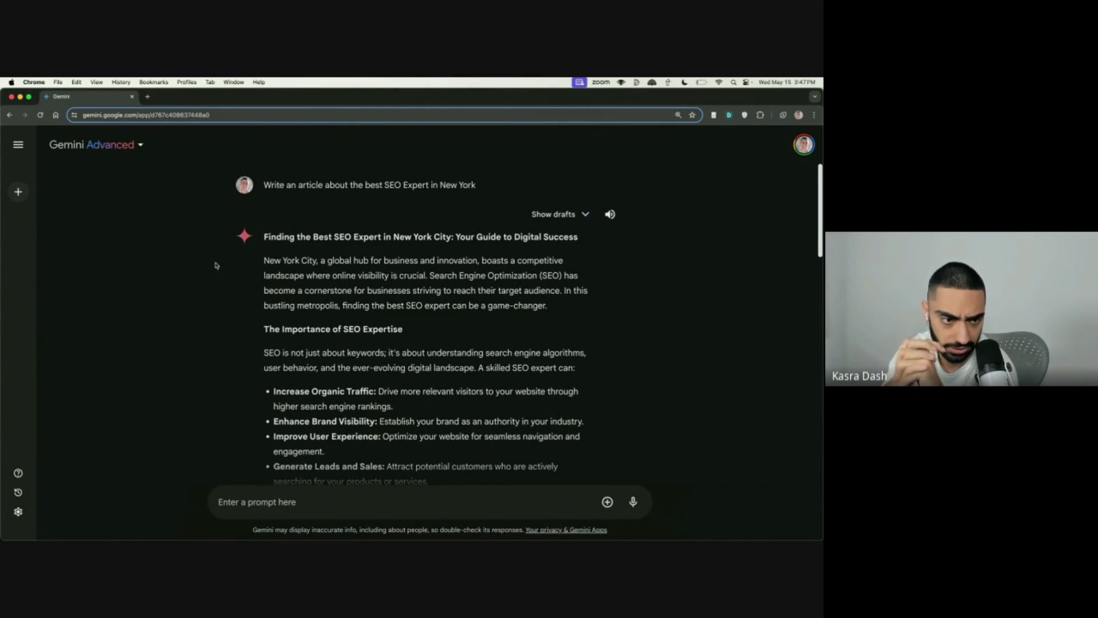
# Review Gemini's Top Contenders agency list and paste the first agency, Mimvi, into a new tab
pyautogui.scroll(-5, 280, 295)
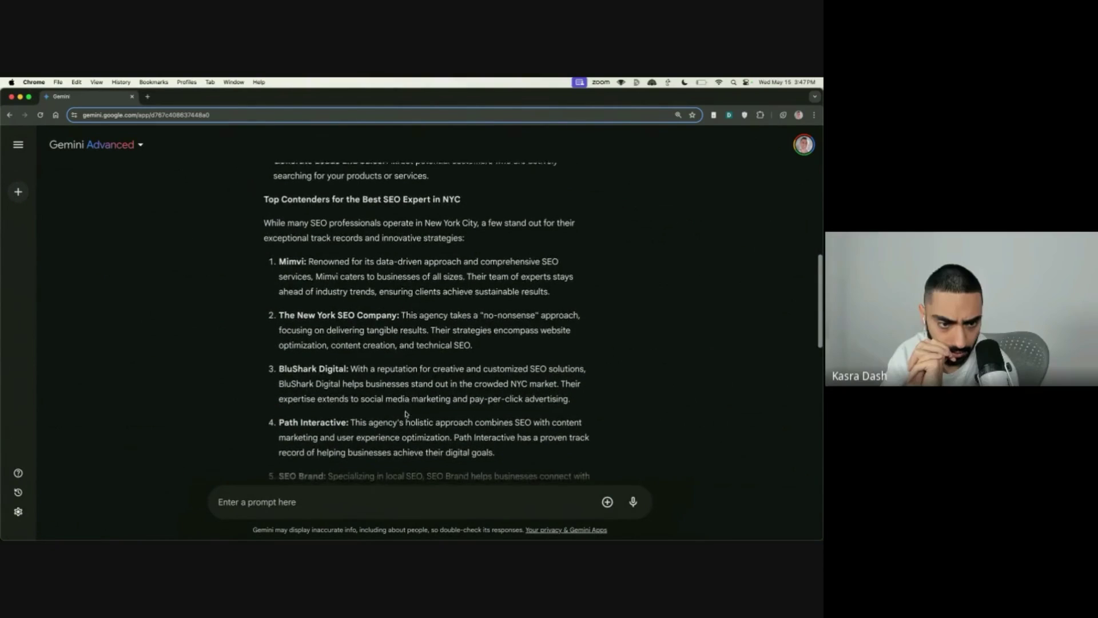
pyautogui.scroll(-2, 405, 414)
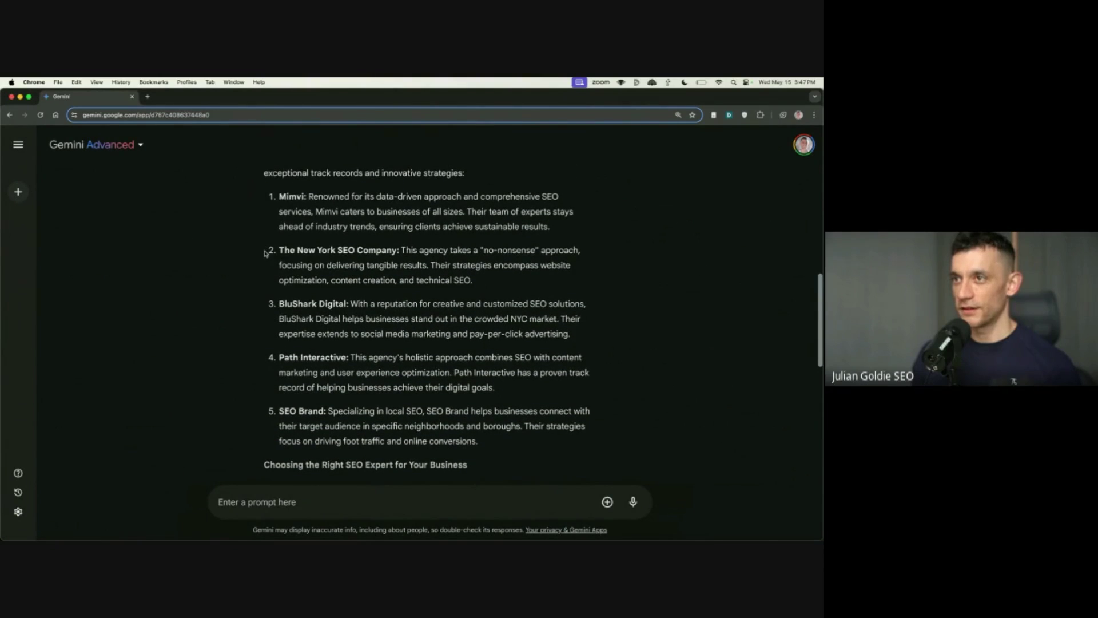
pyautogui.moveTo(271, 185); pyautogui.dragTo(360, 529)
pyautogui.click(364, 298)
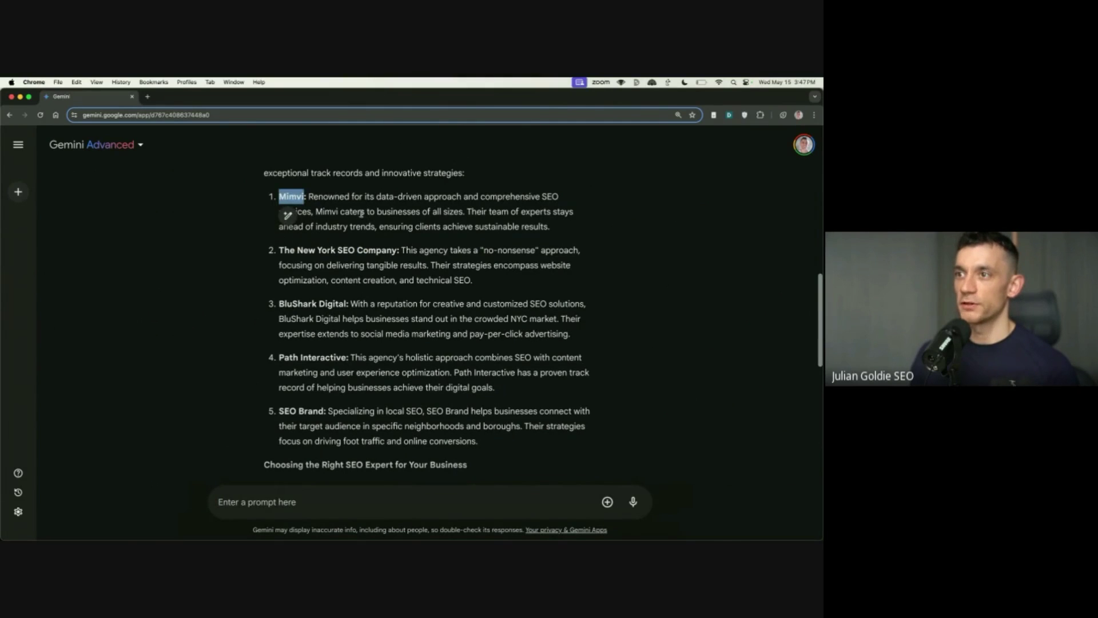
pyautogui.tripleClick(347, 260)
pyautogui.click(360, 375)
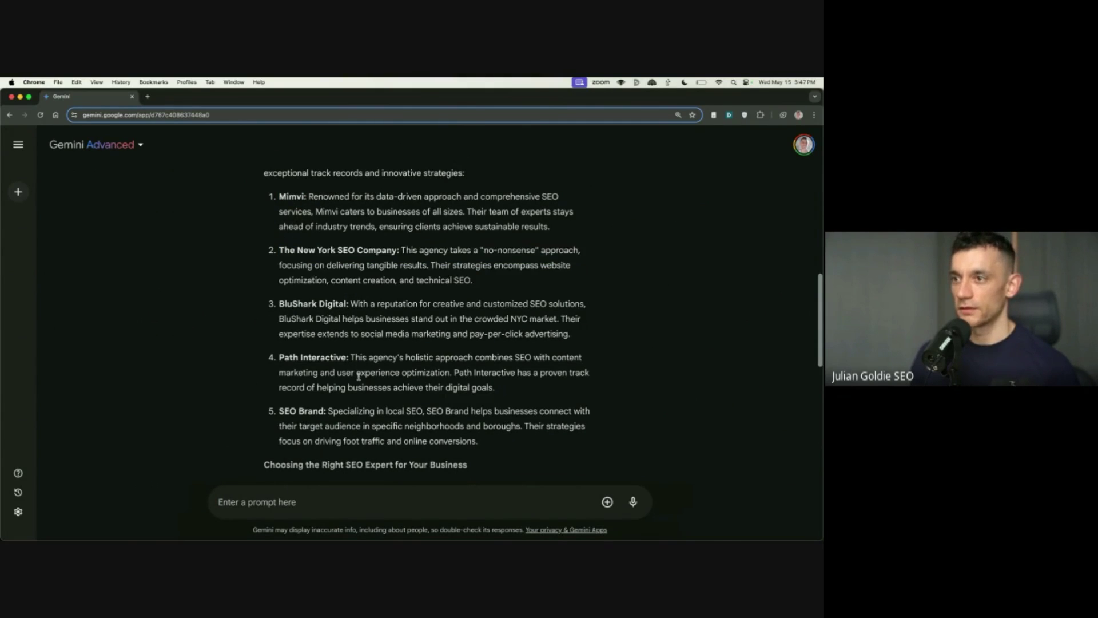
pyautogui.scroll(-6, 325, 364)
pyautogui.scroll(8, 326, 364)
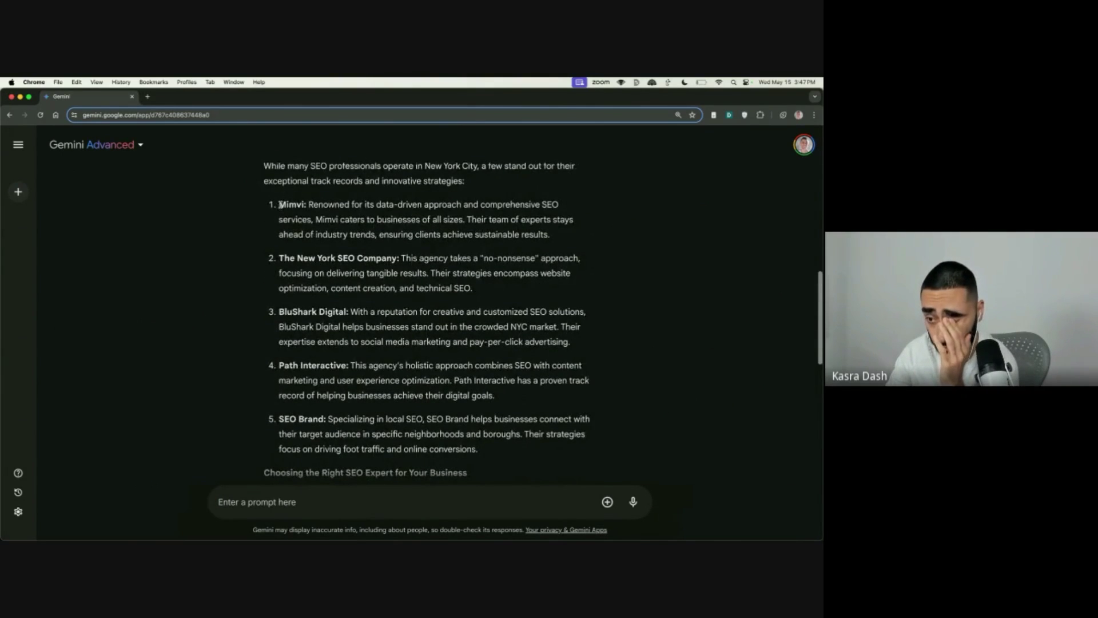
pyautogui.press('super+t')
pyautogui.write('Mimvi')
# Search Google for 'Mimvi new york', then close the results tab to return to Gemini
pyautogui.write('new york')
pyautogui.press('Return')
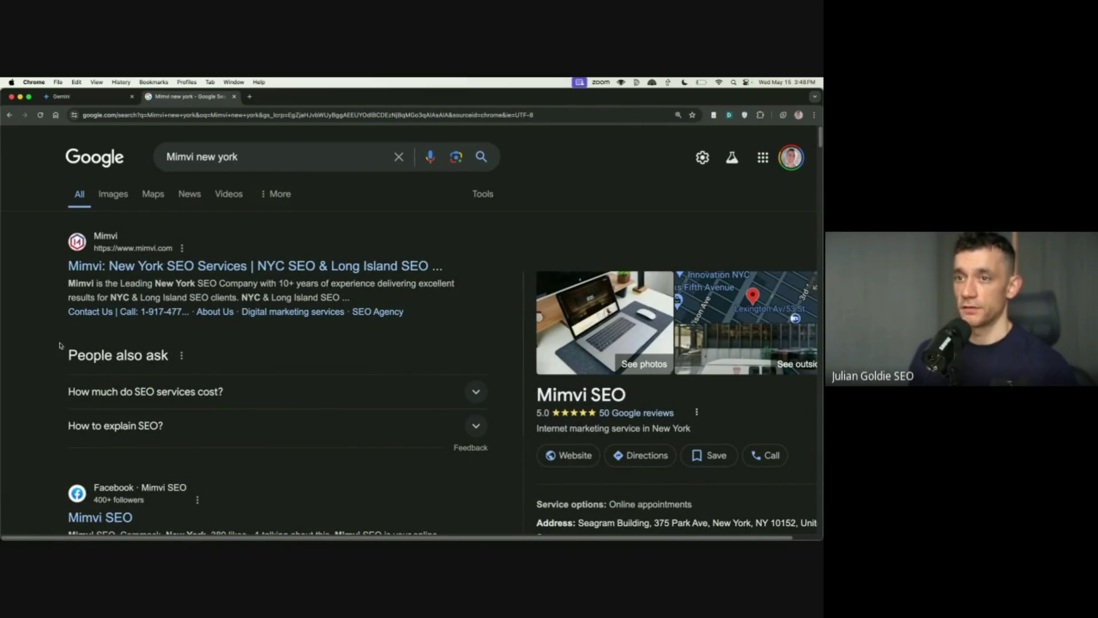
pyautogui.press('super+w')
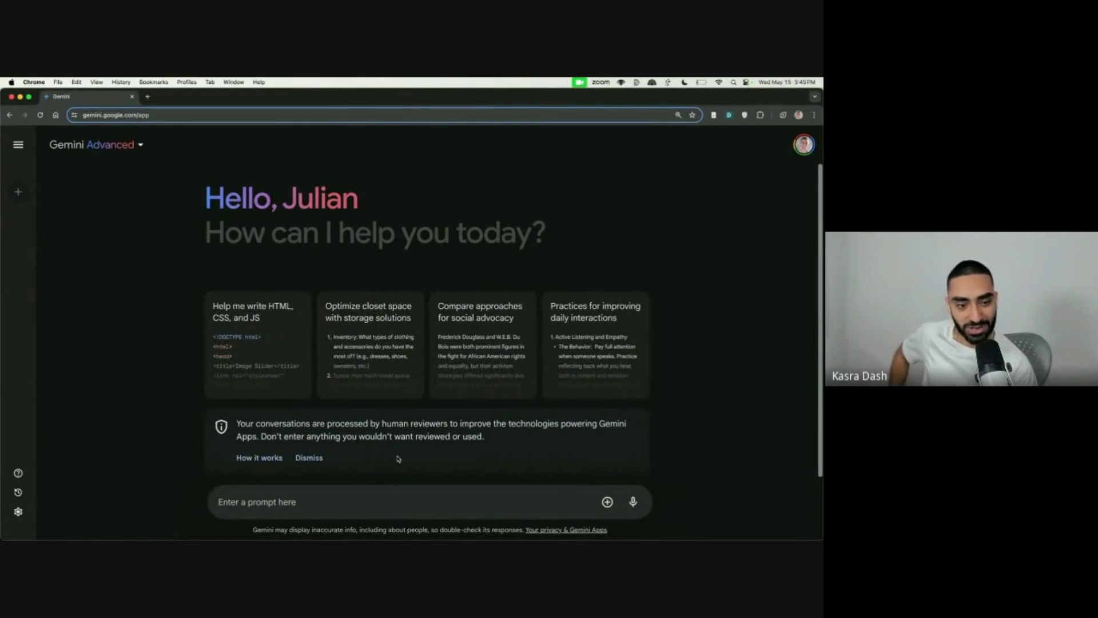
# Ask Gemini 'Book a flight from Bangkok to Estonia' and review its June 6–8 Google Flights options
pyautogui.write('Book')
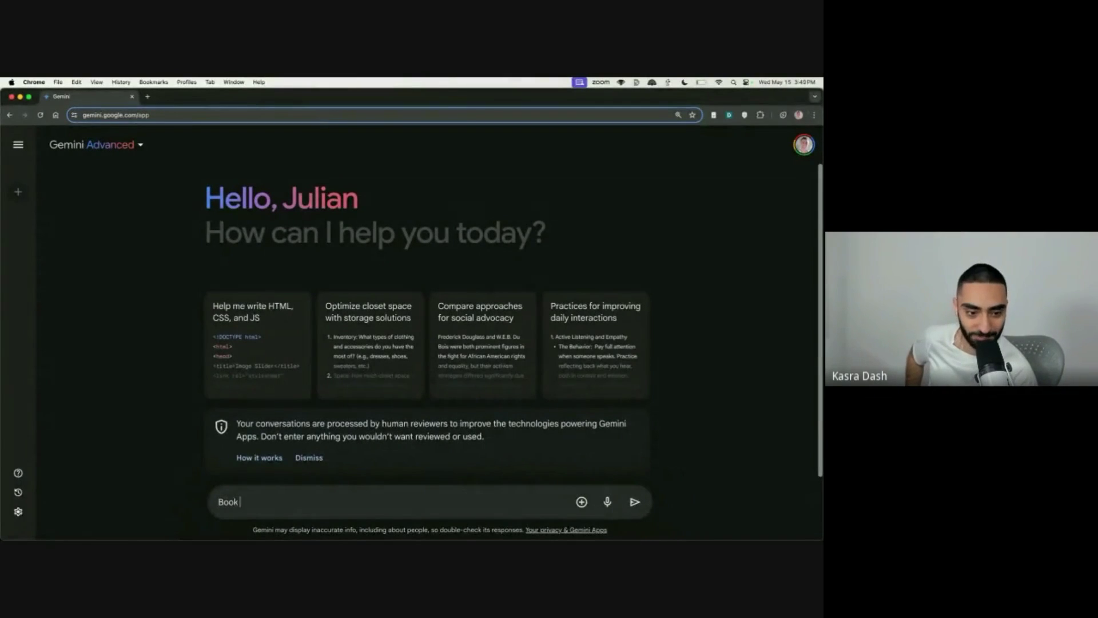
pyautogui.write(' a flight from Bangkok to Estonia')
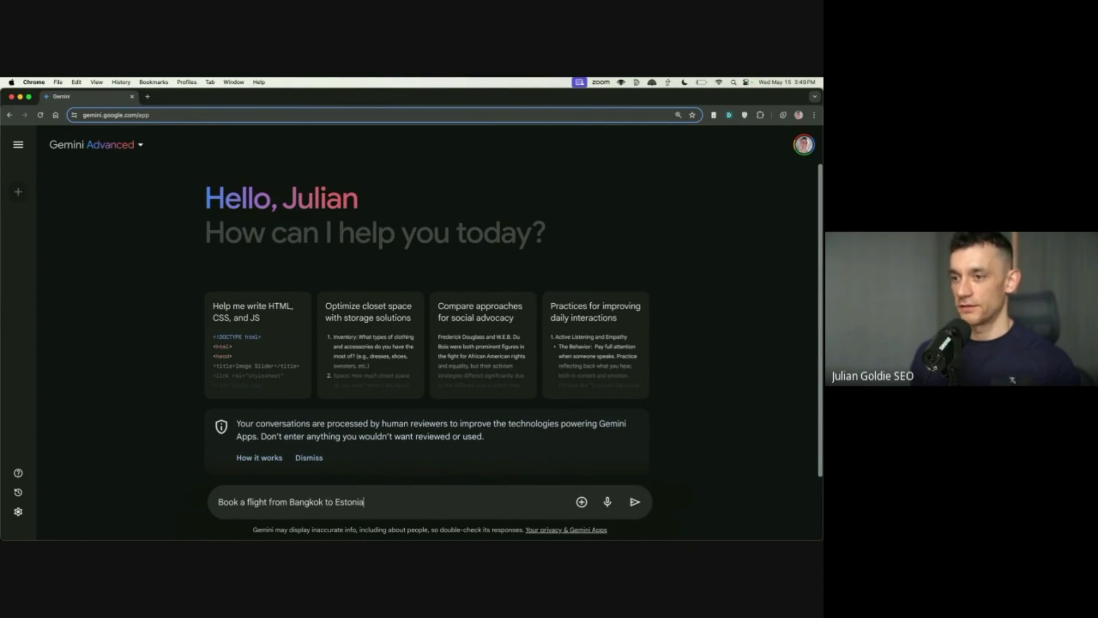
pyautogui.press('Return')
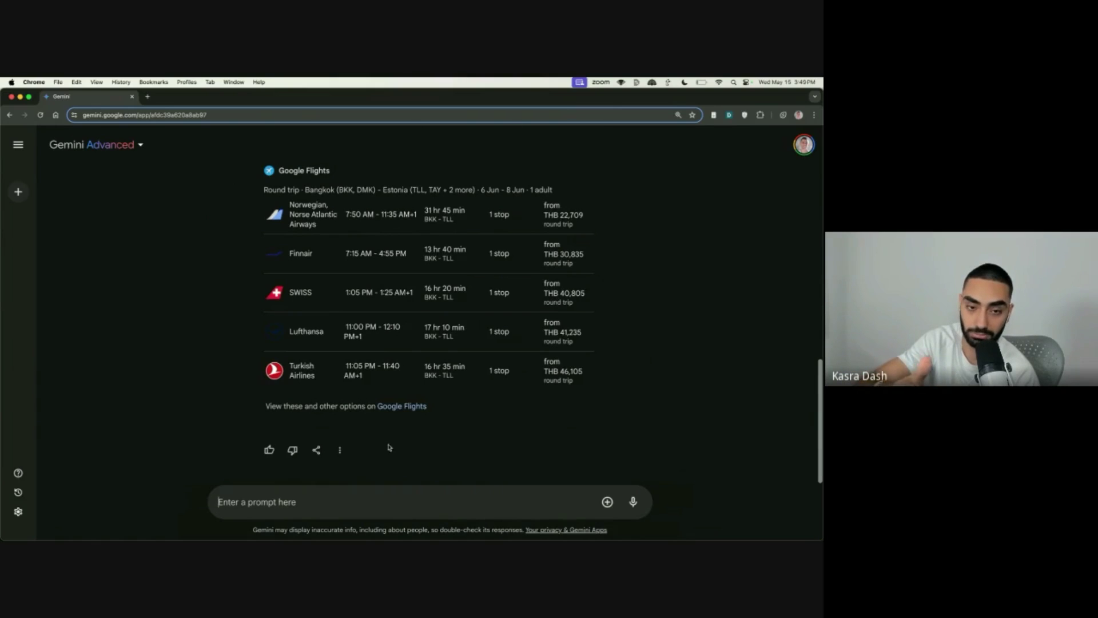
pyautogui.scroll(10, 425, 267)
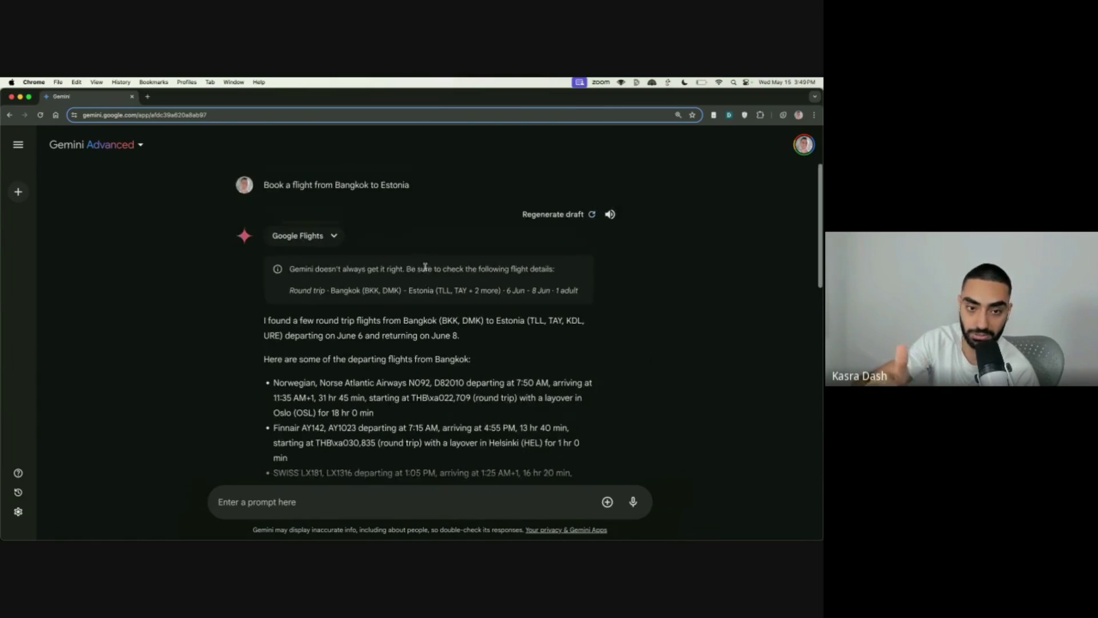
pyautogui.tripleClick(348, 181)
pyautogui.scroll(-10, 403, 355)
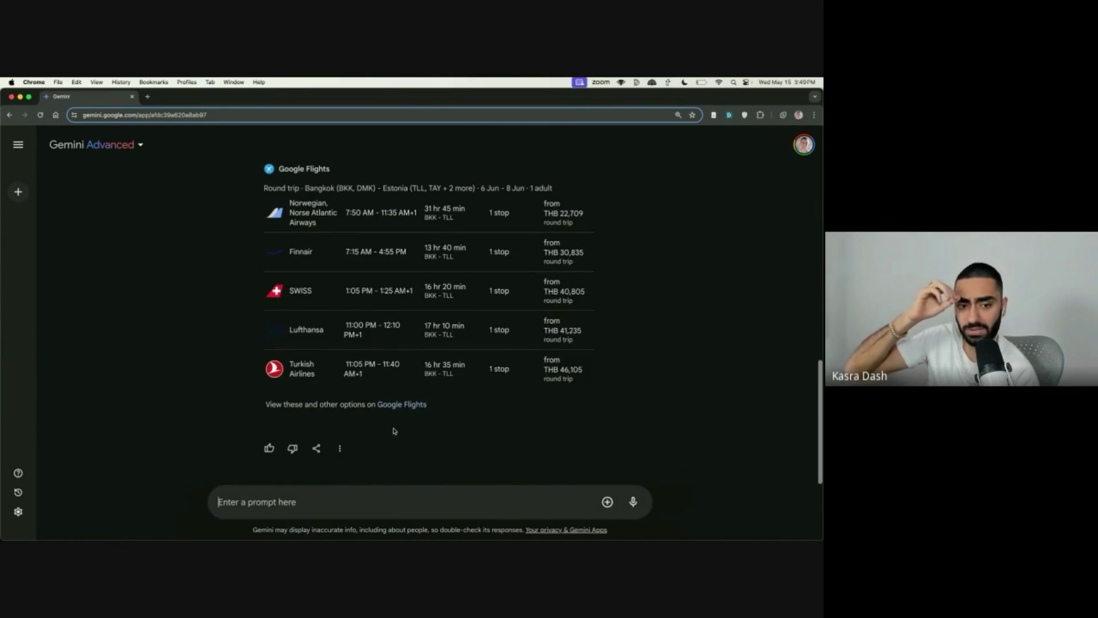
# Ask 'What are the dates of Estonia SEO conference?', noting June 12–14, 2024, then clean up the prompt
pyautogui.write('What are the dates of Estonia SEO?')
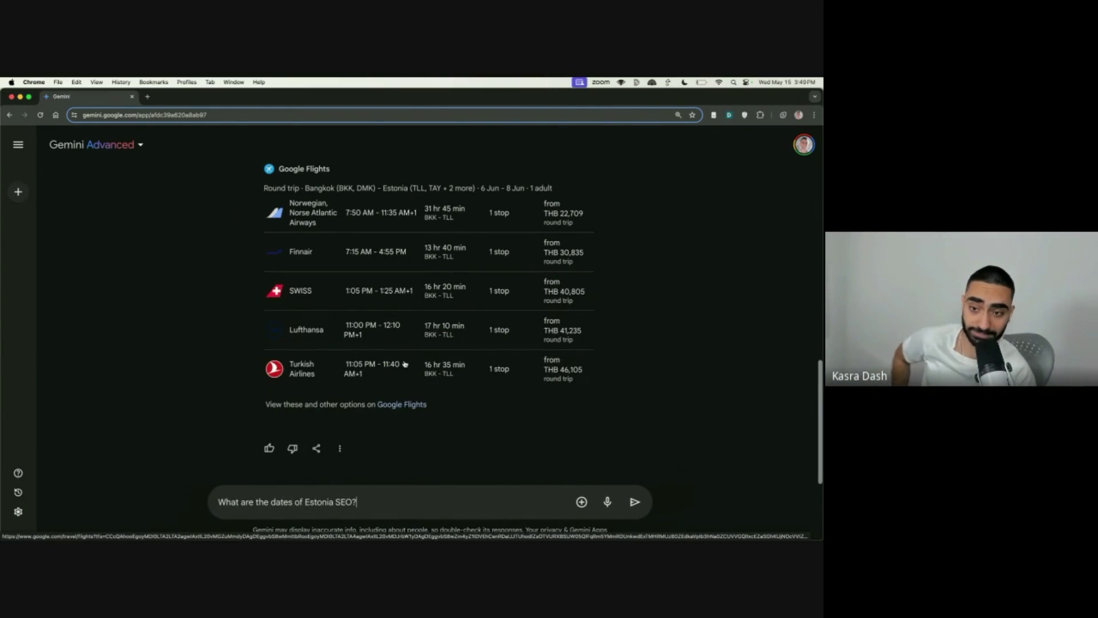
pyautogui.press('Left')
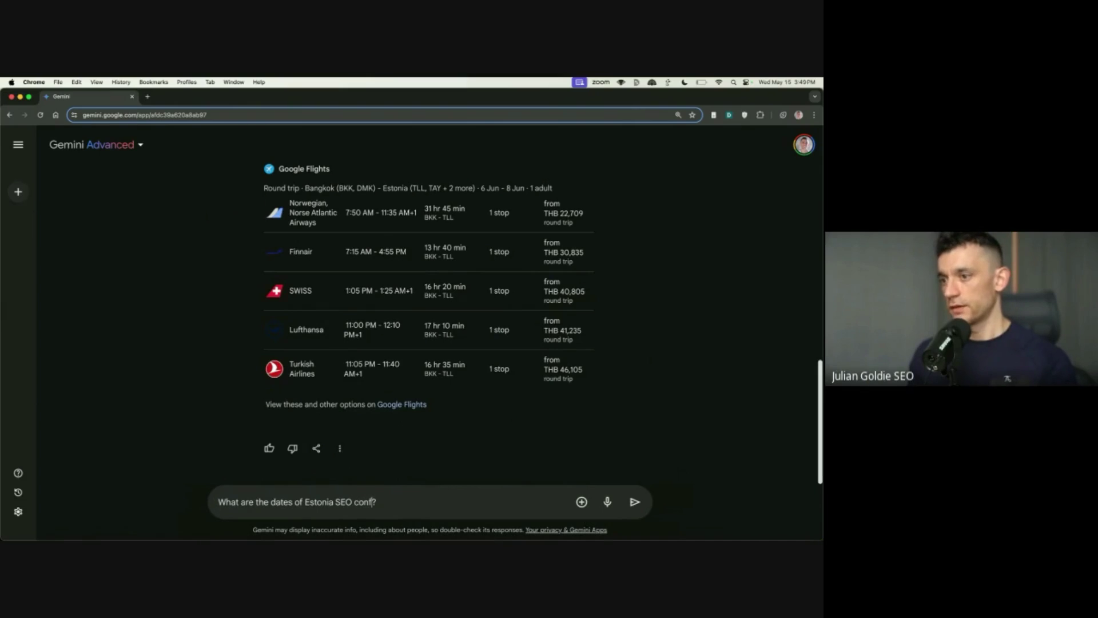
pyautogui.press('Return')
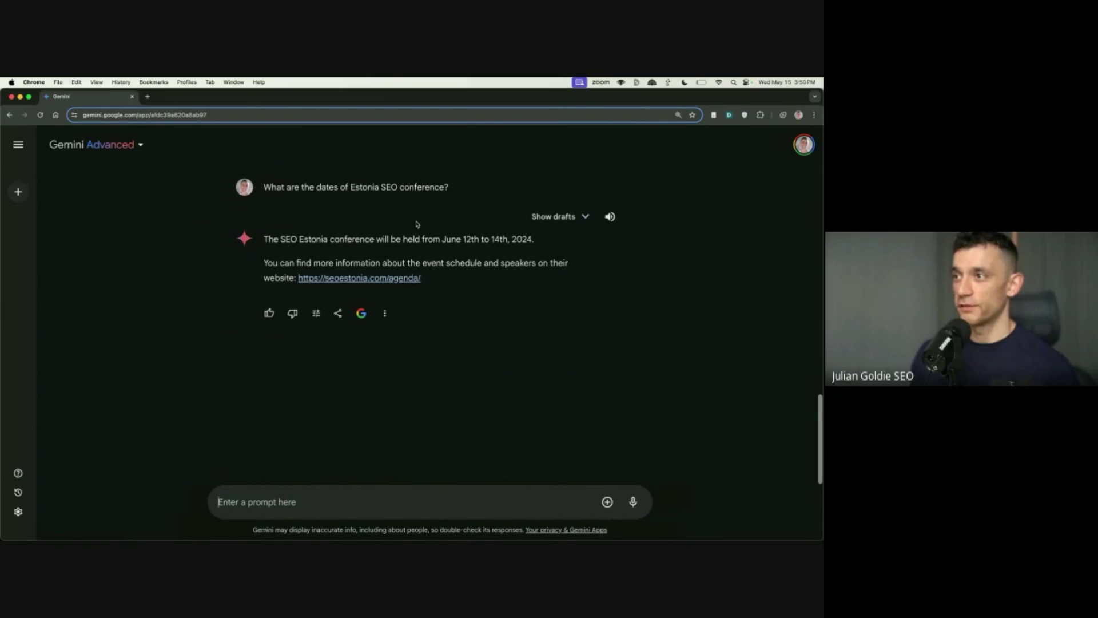
pyautogui.moveTo(534, 239); pyautogui.dragTo(440, 239)
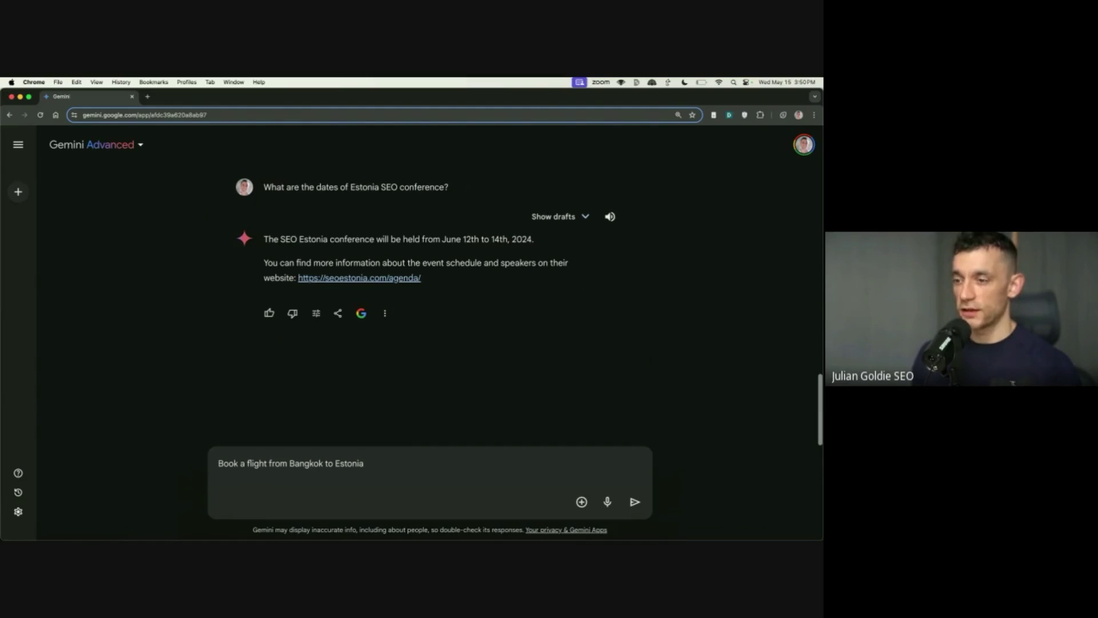
pyautogui.press('BackSpace')
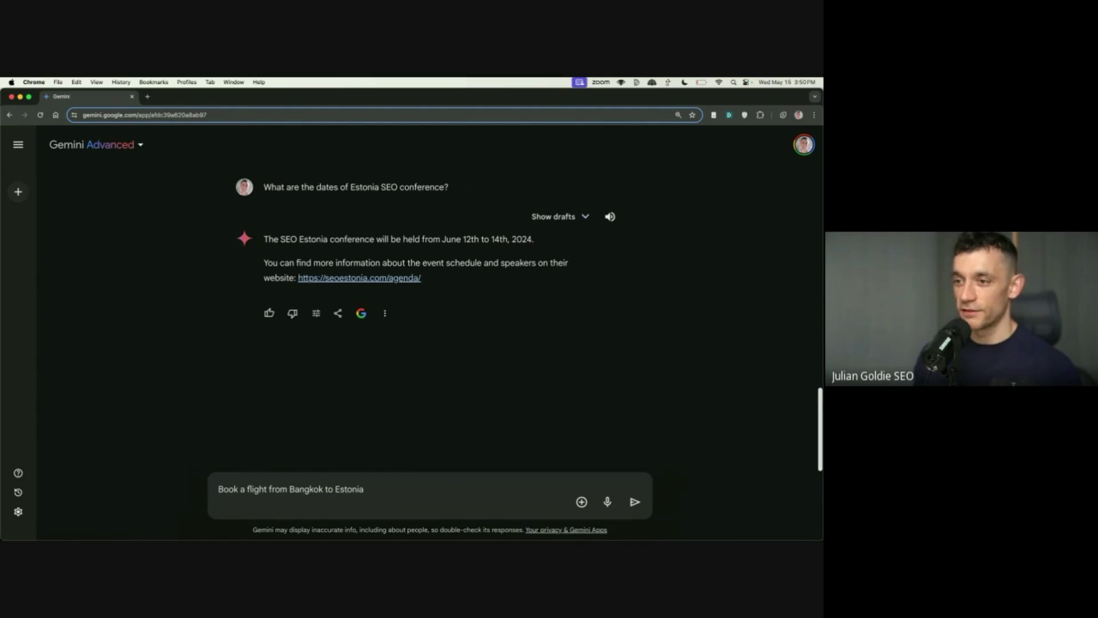
pyautogui.press('BackSpace')
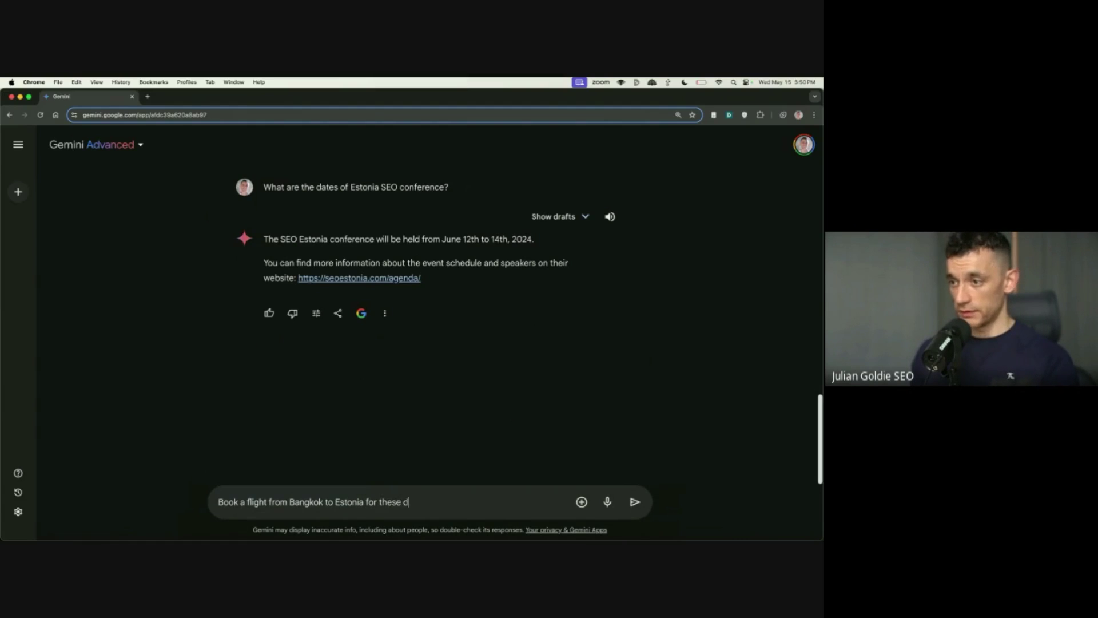
# Send the flight request 'for these dates' to get 12–14 June round trips from THB 30,735
pyautogui.press('Return')
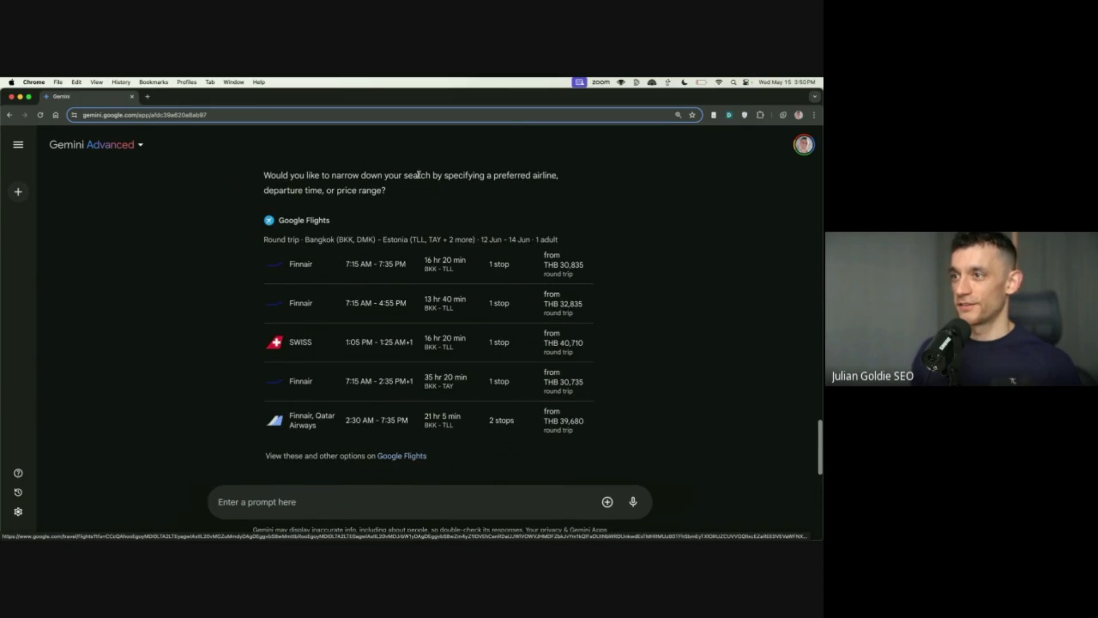